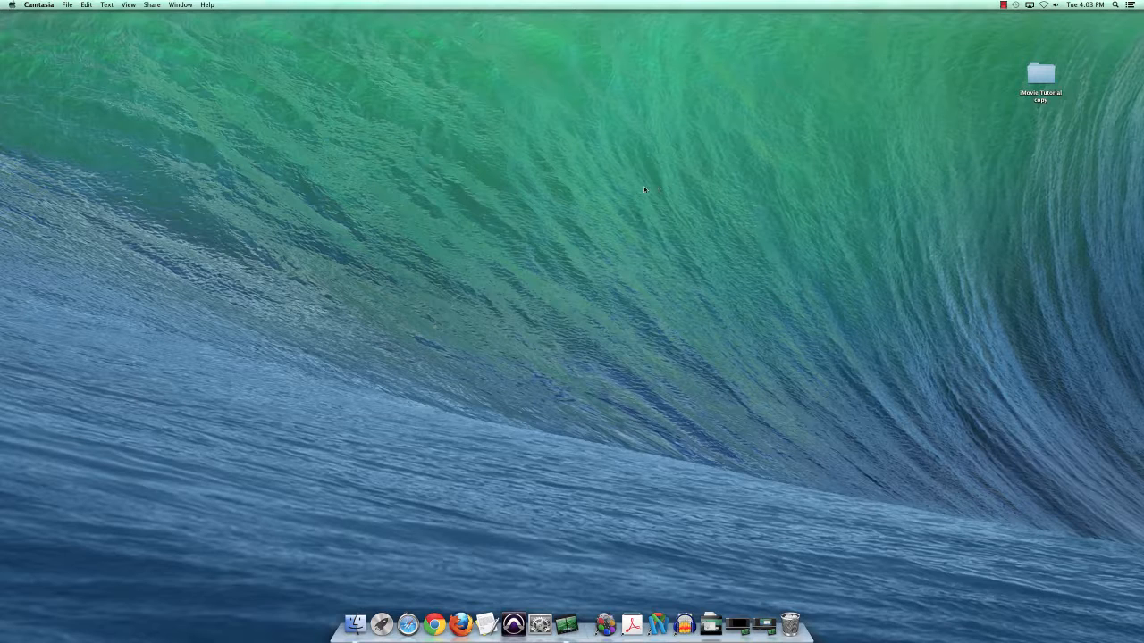
click(408, 624)
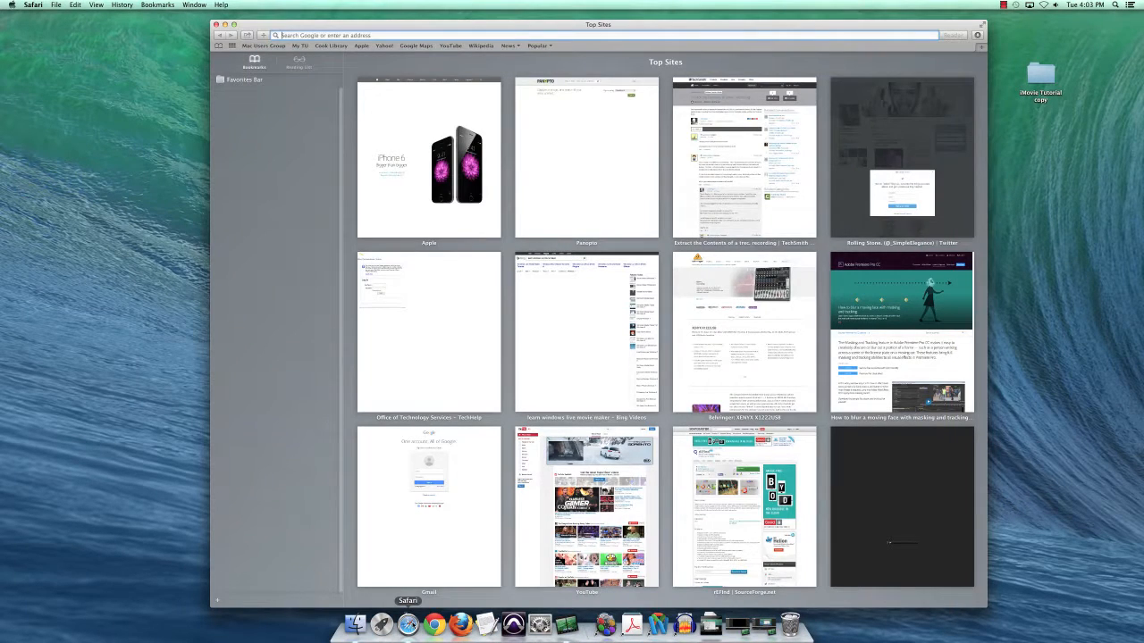
text(www.towson)
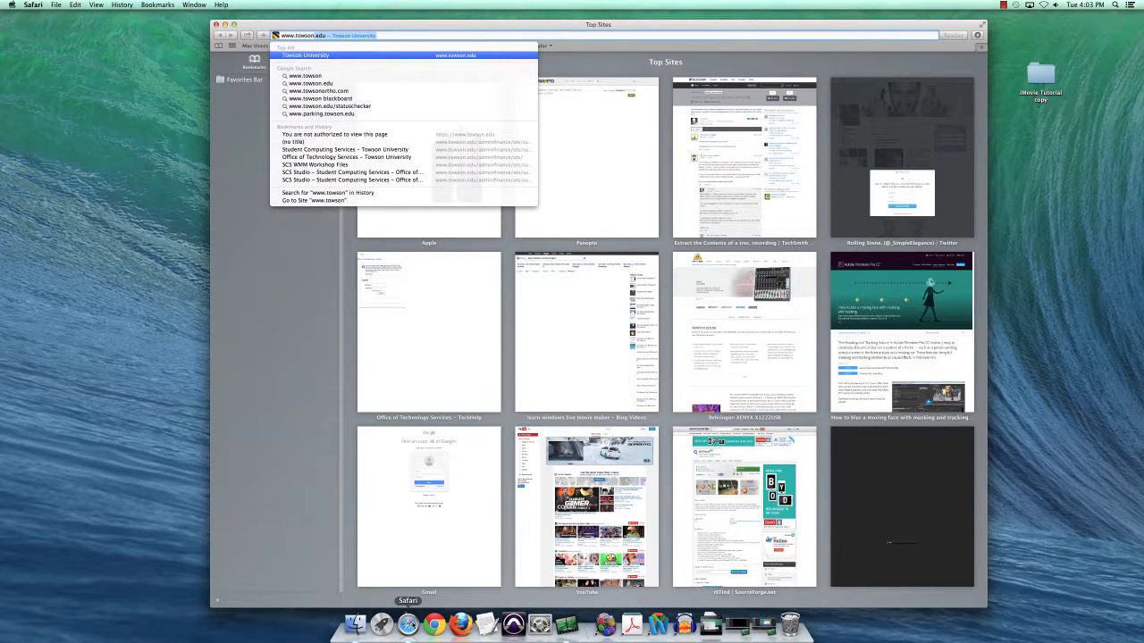
text(.edu/scs)
key(Return)
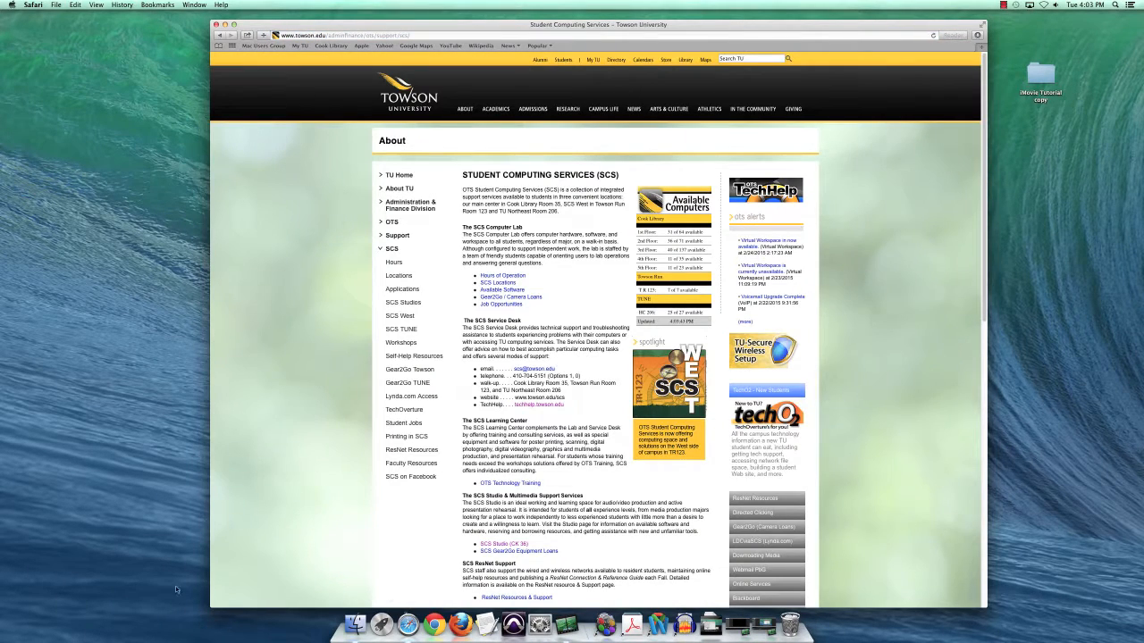
Review the SCS Service Desk contact details on the Student Computing Services page
drag(473, 368, 577, 404)
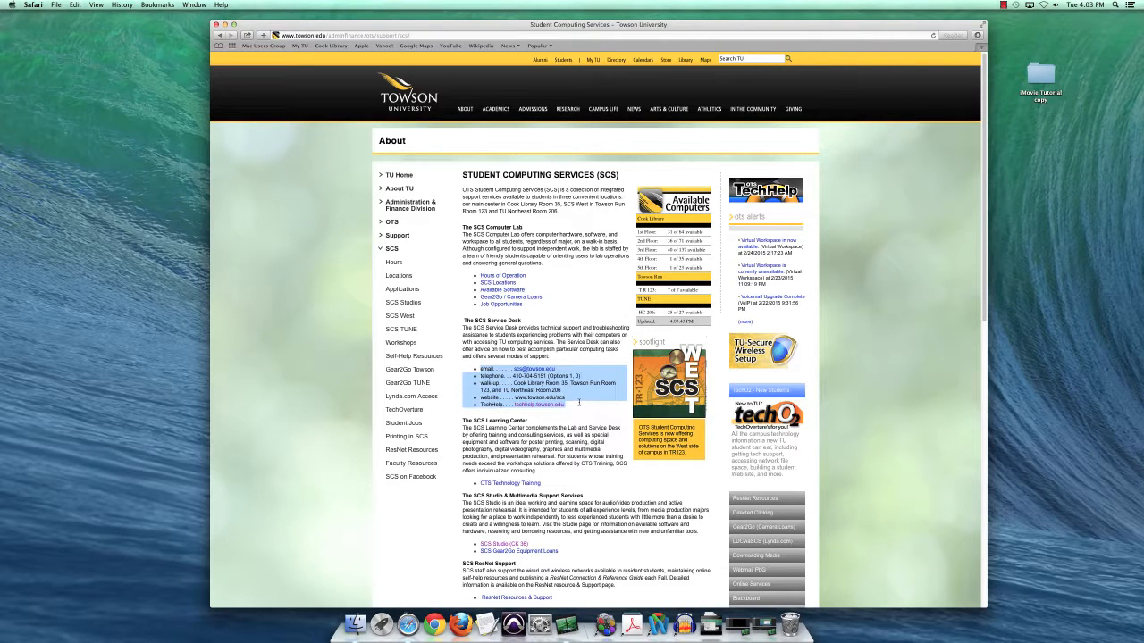
click(583, 410)
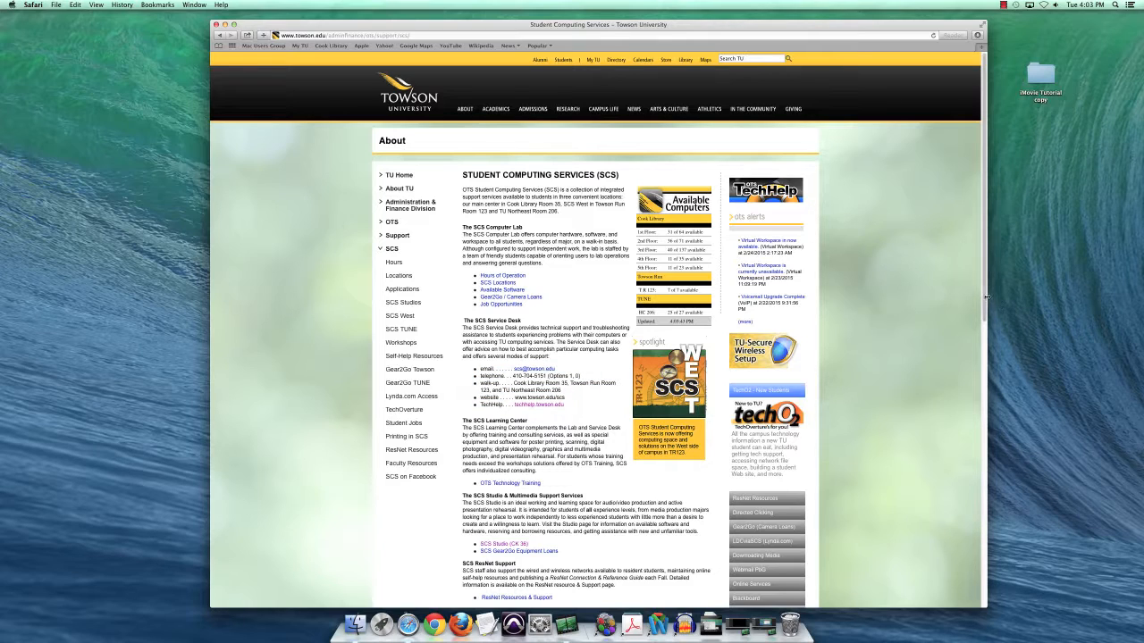
drag(987, 298, 994, 327)
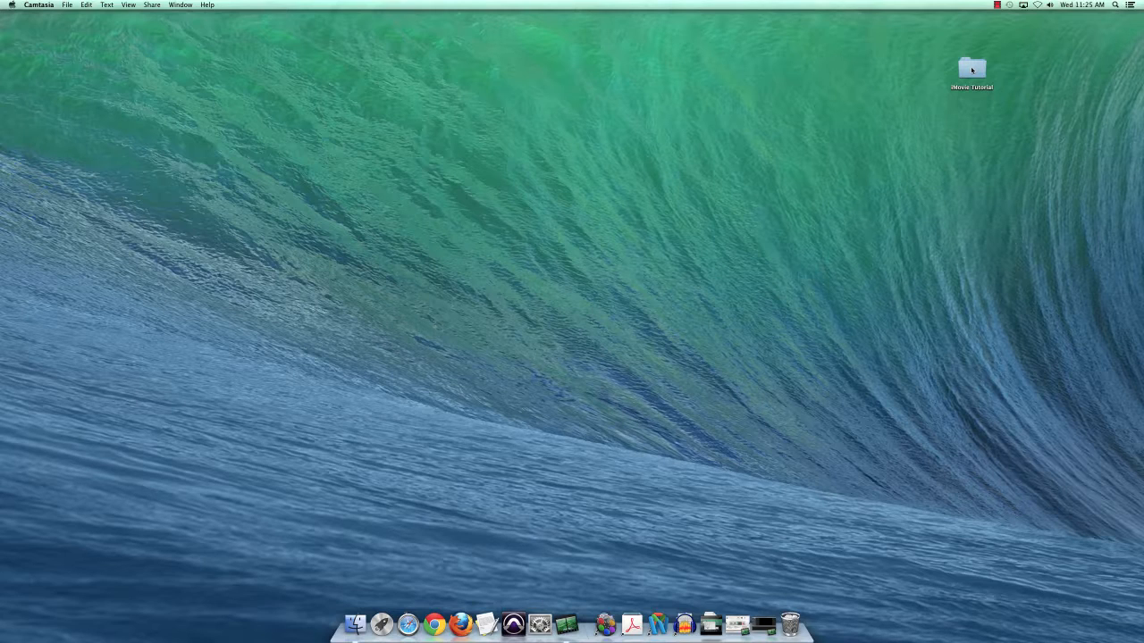
Duplicate the iMovie Tutorial folder on the desktop and move the copy to the middle of the desktop
right_click(971, 70)
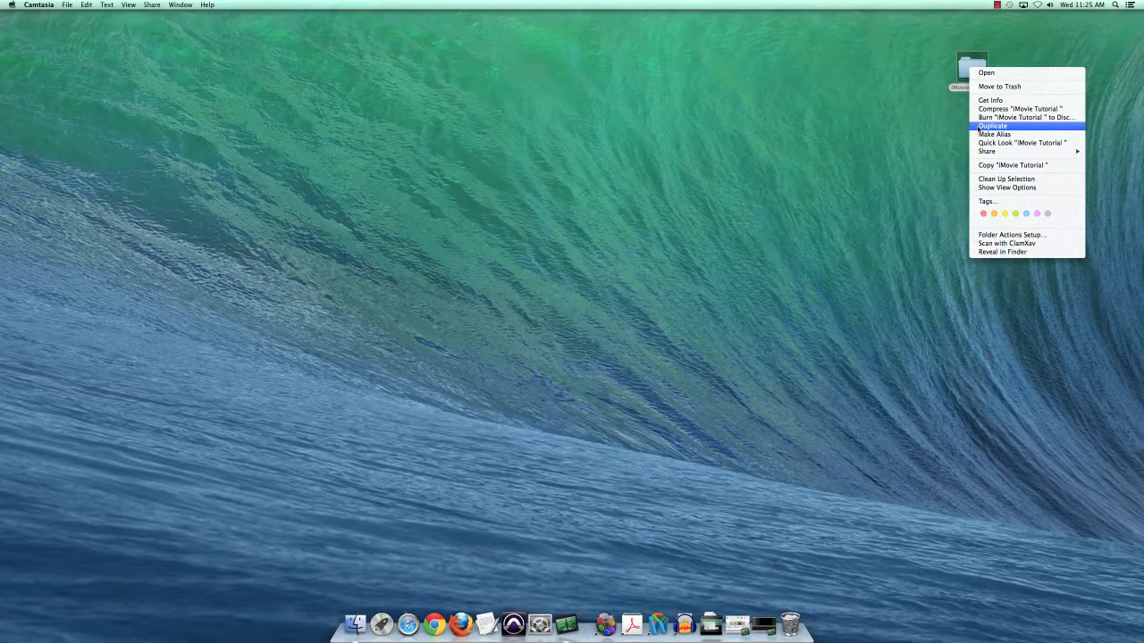
click(980, 130)
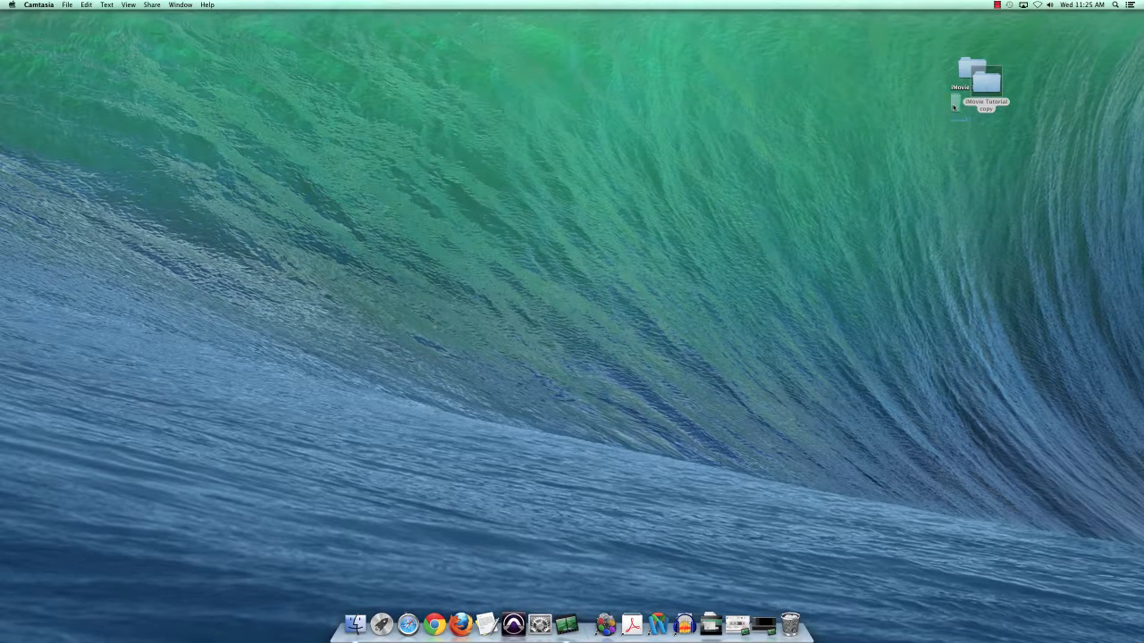
drag(986, 82, 534, 253)
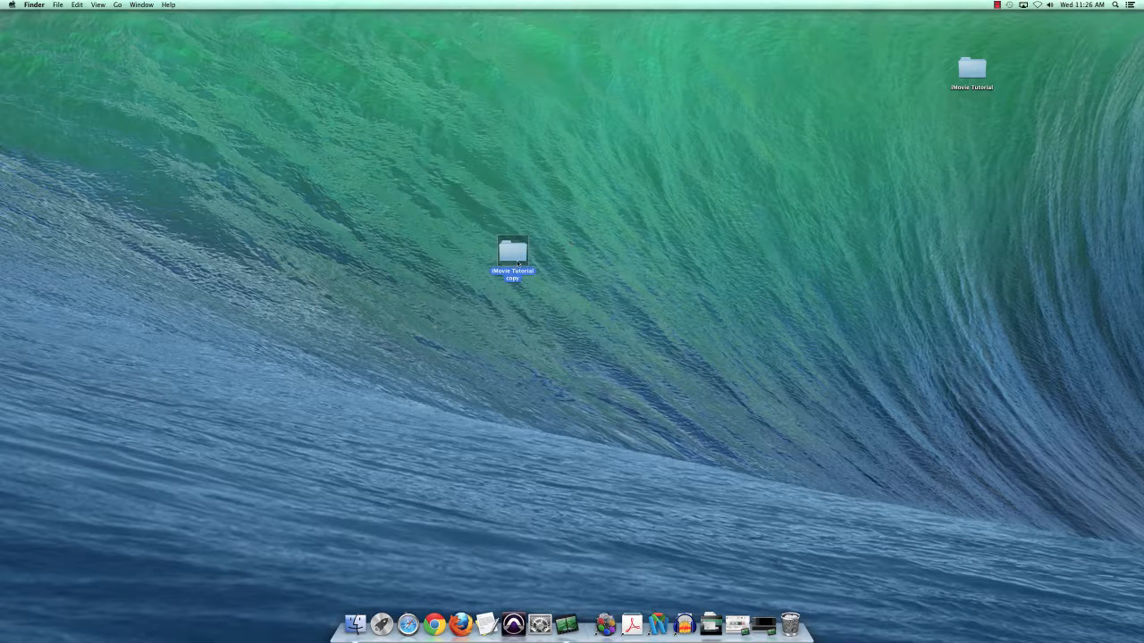
Open the SCS-WMM folder inside the iMovie Tutorial copy and enlarge the Finder window
double_click(516, 261)
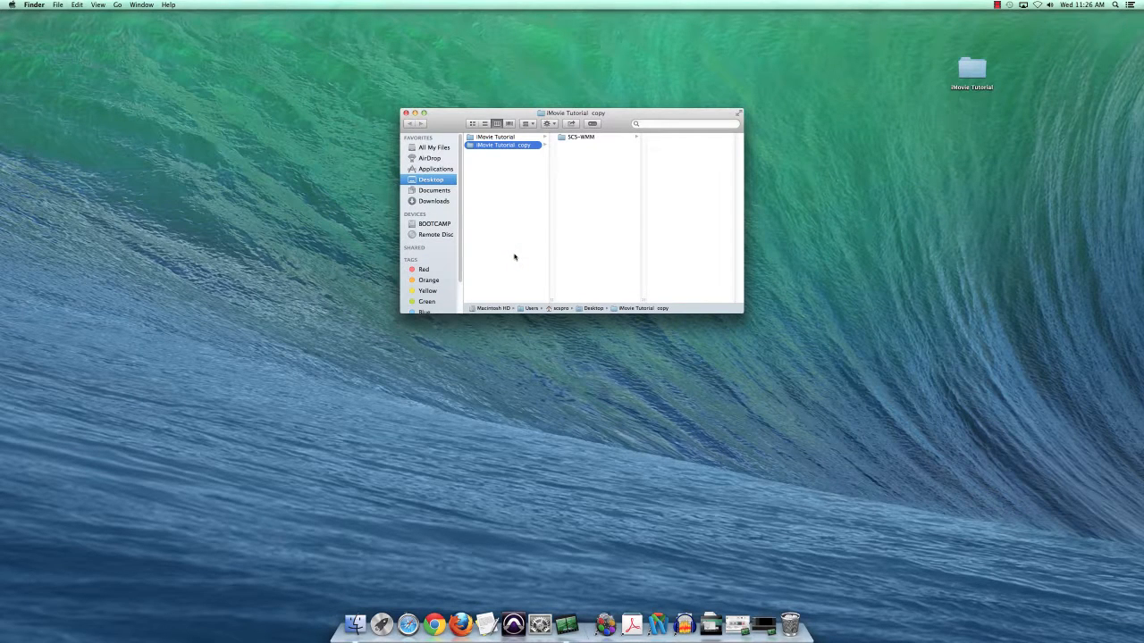
click(579, 138)
click(579, 139)
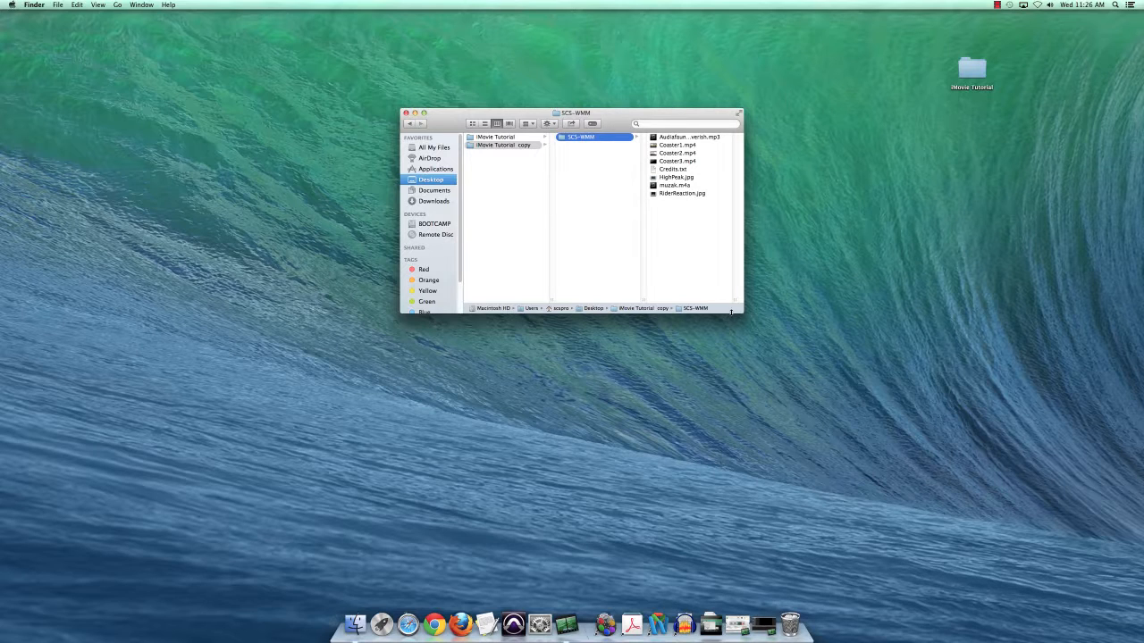
drag(742, 312, 910, 361)
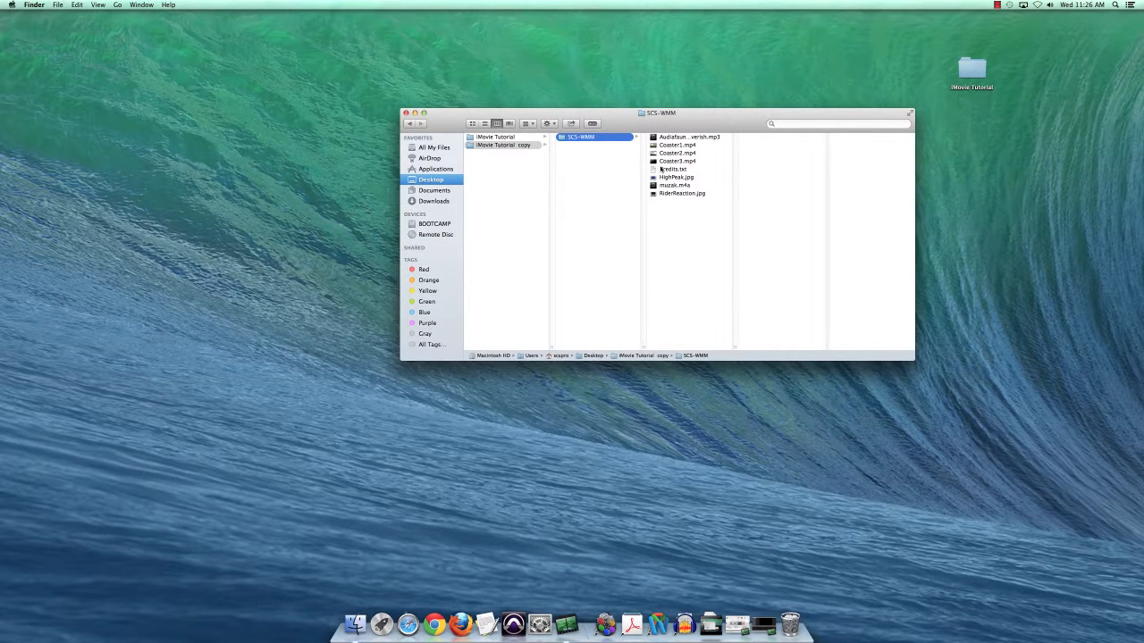
Preview the audio, Coaster video, Credits.txt, HighPeak.jpg and RiderReaction.jpg files in the SCS-WMM folder
click(678, 137)
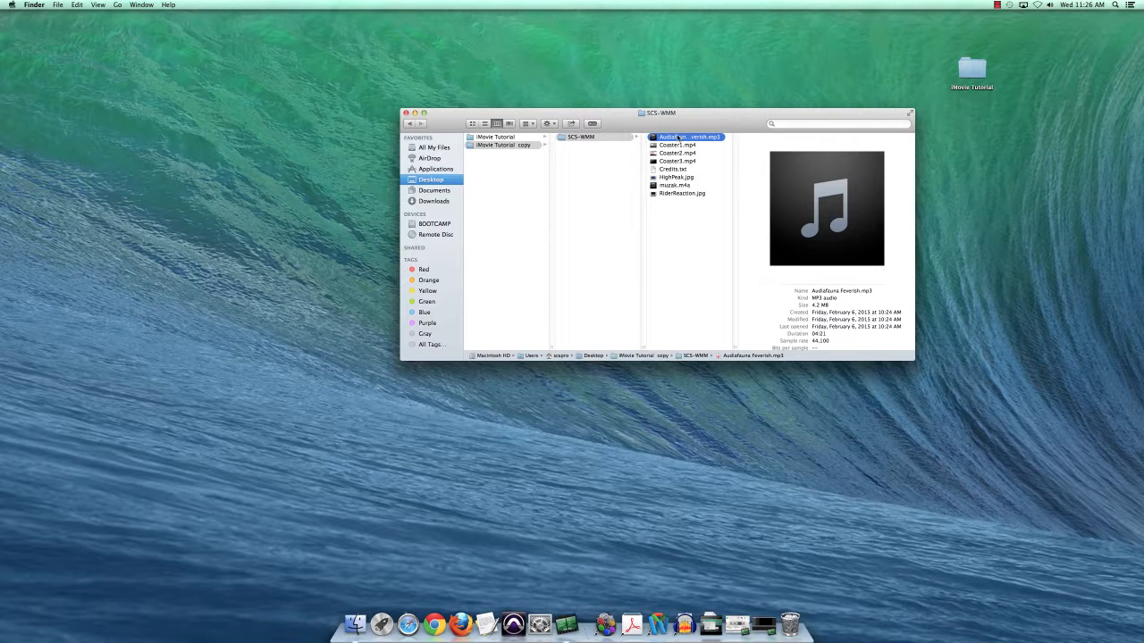
click(675, 146)
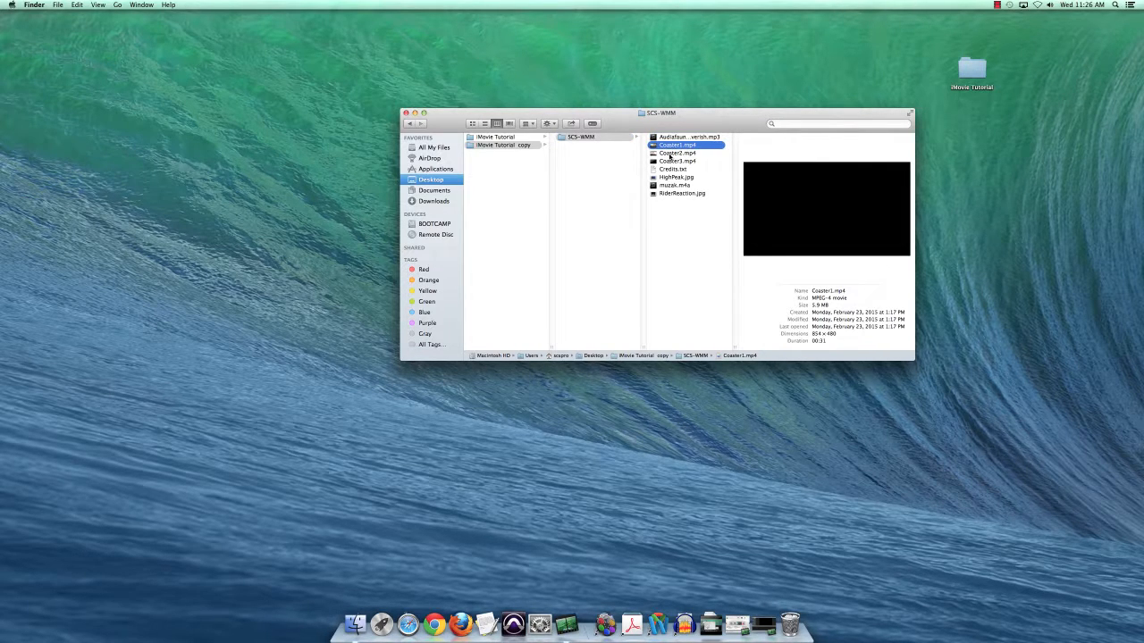
click(669, 161)
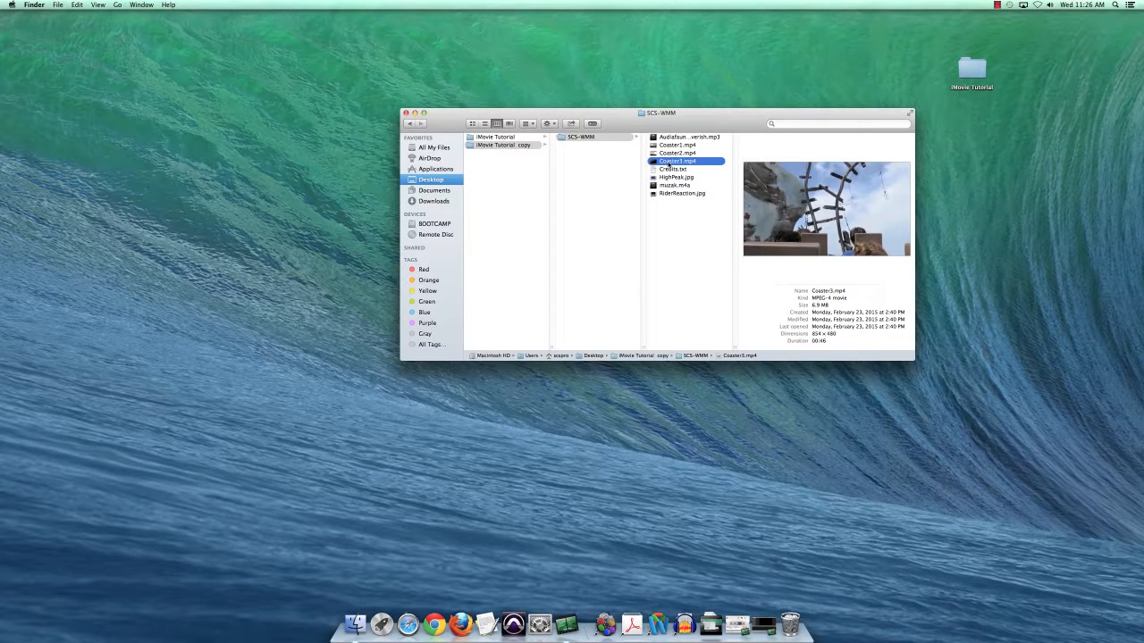
click(670, 170)
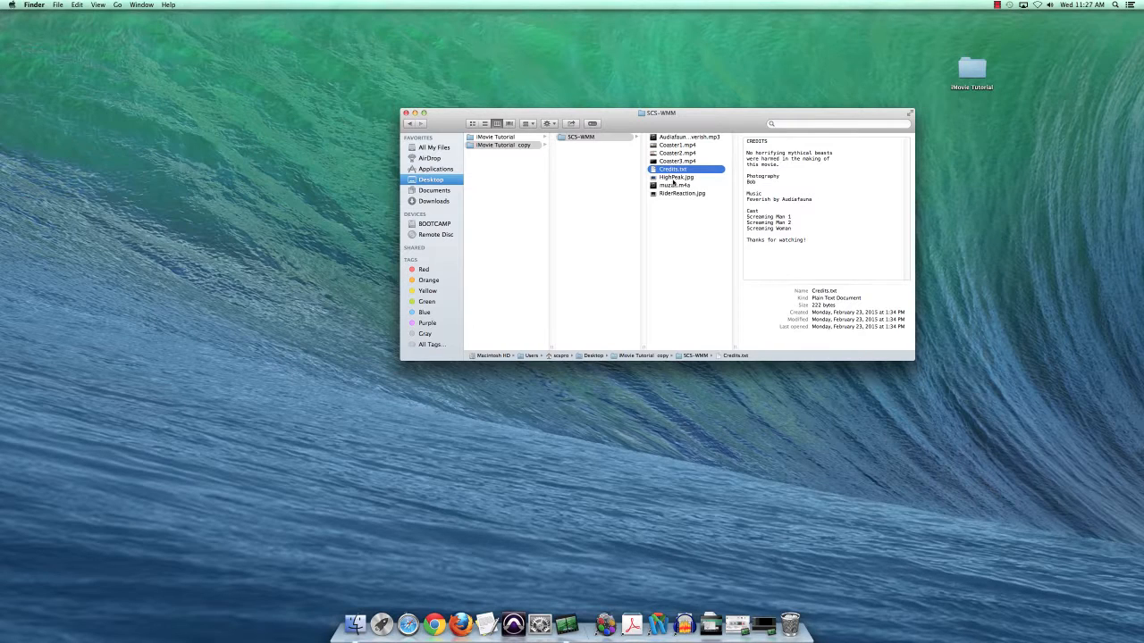
click(673, 179)
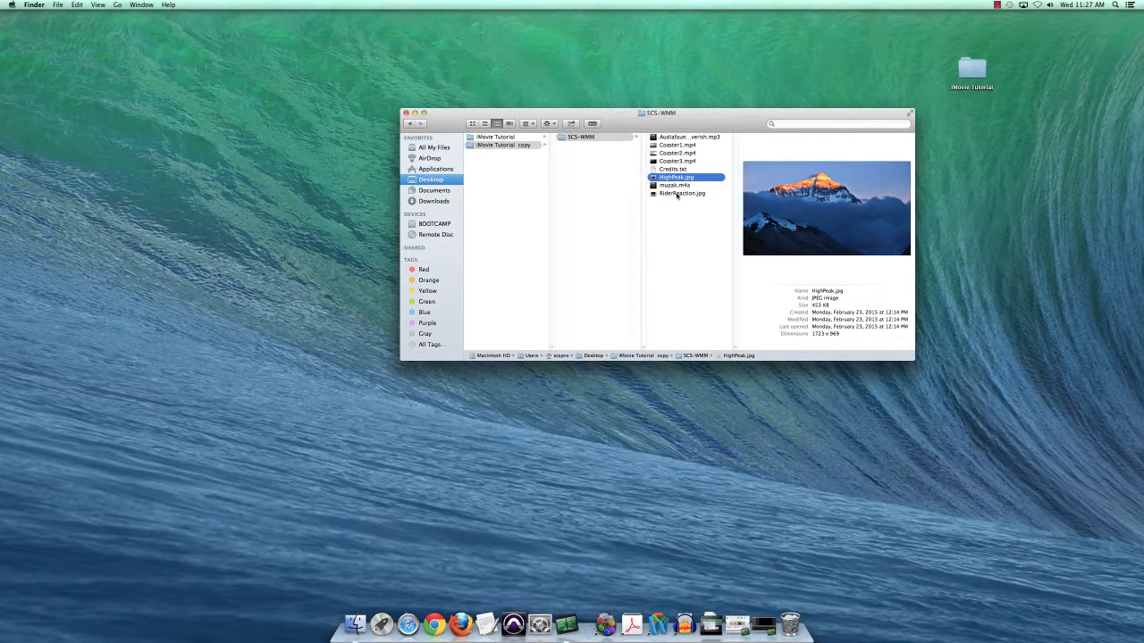
click(679, 194)
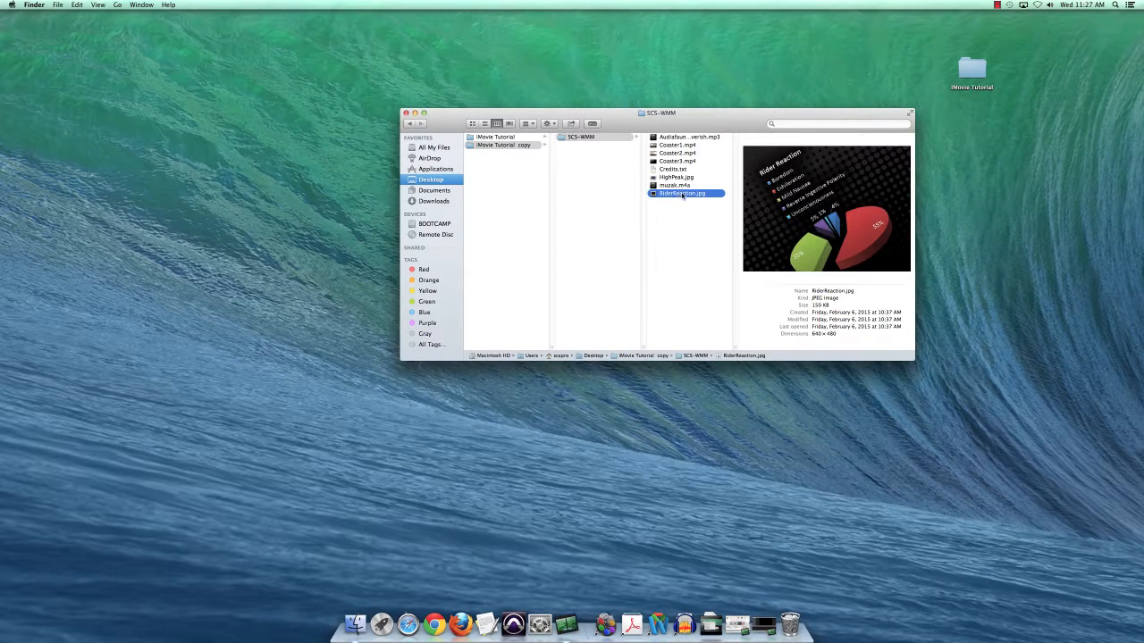
click(679, 185)
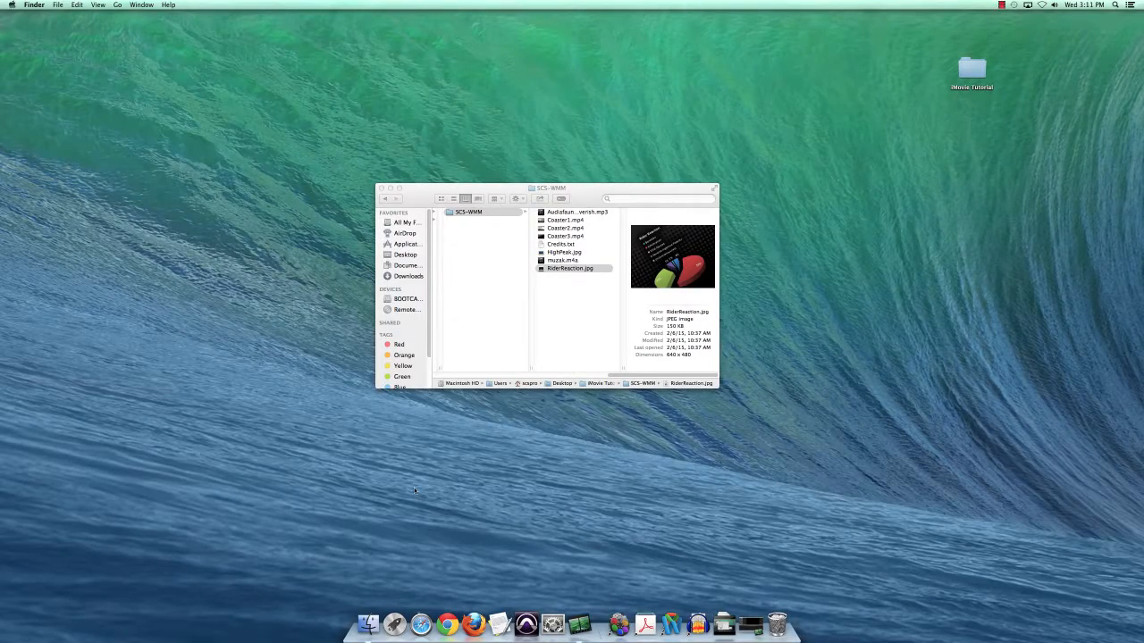
Launch iMovie and start creating a new movie
click(394, 625)
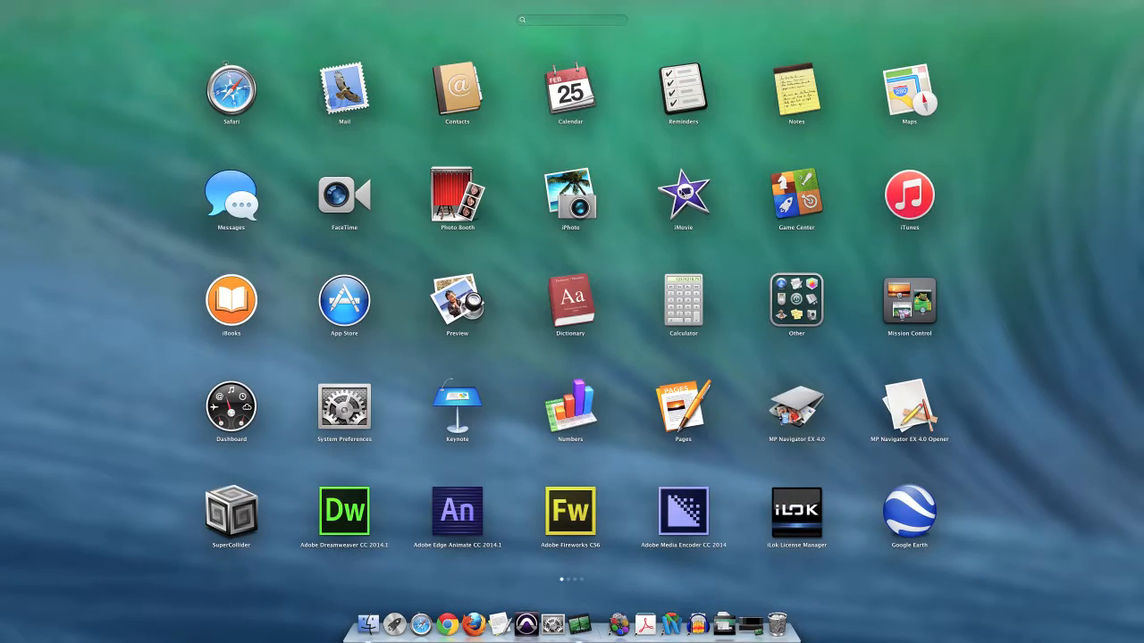
click(682, 194)
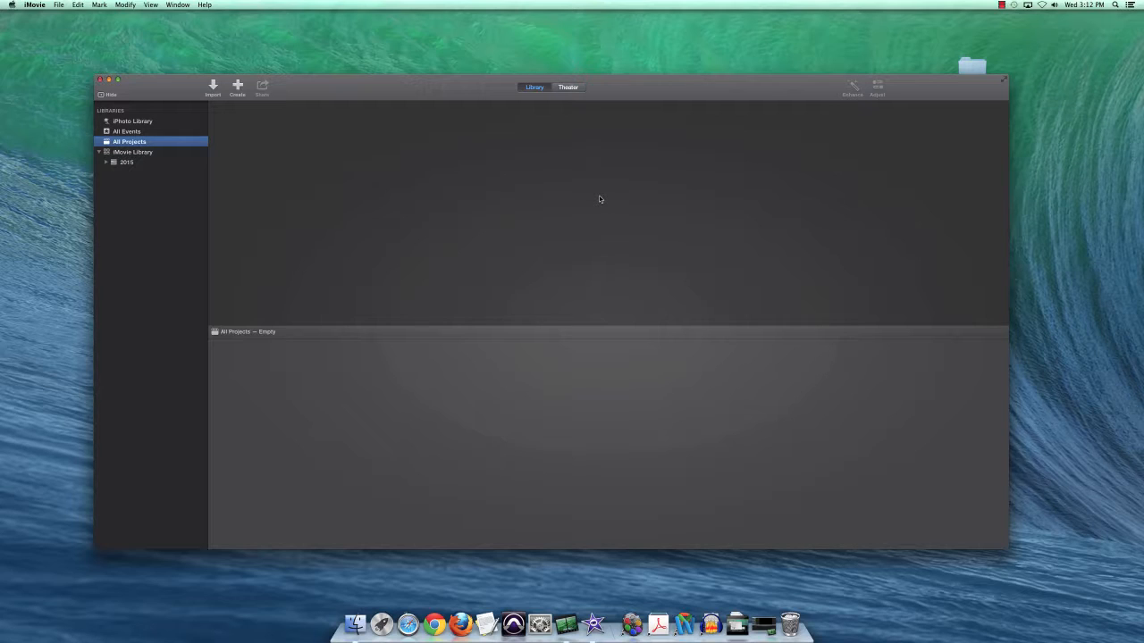
click(237, 87)
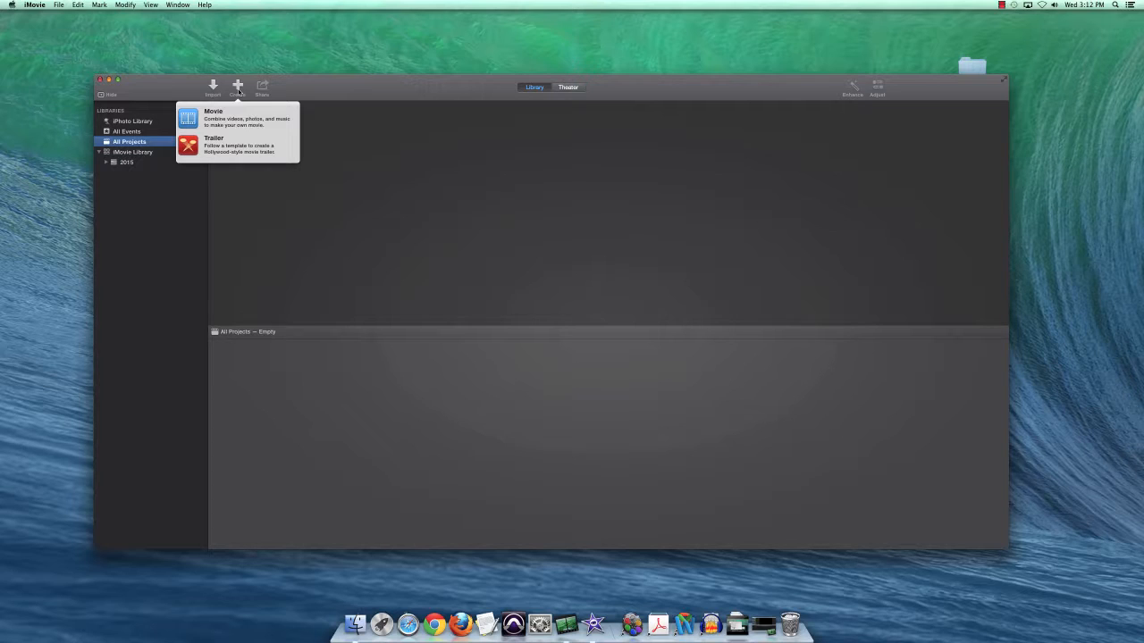
click(191, 119)
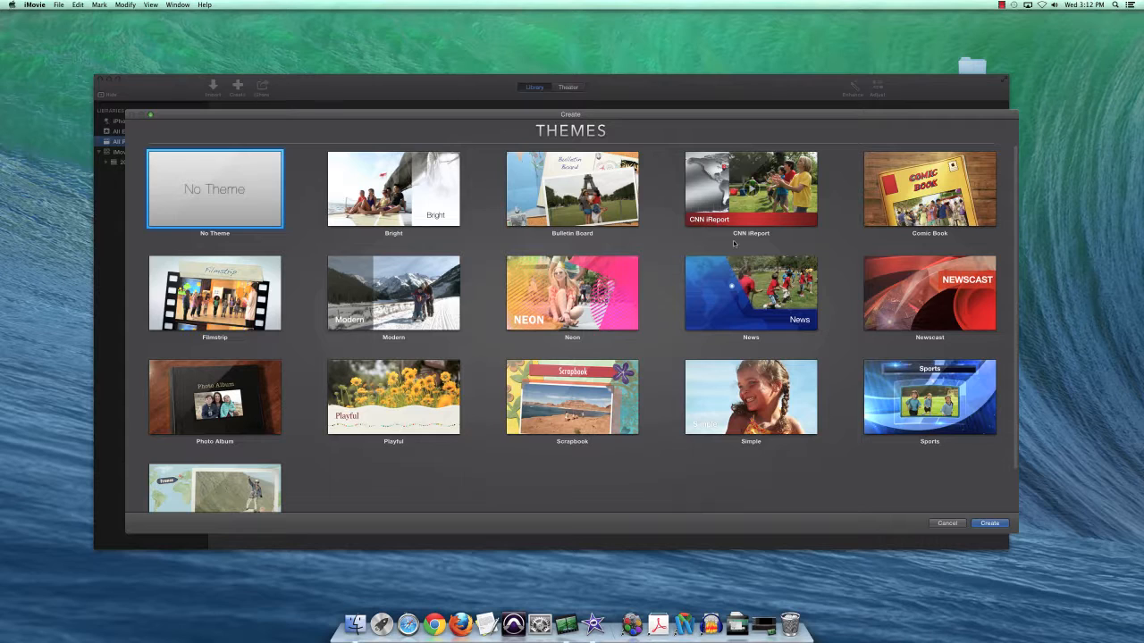
Try the News and Sports themes for the new movie
click(754, 295)
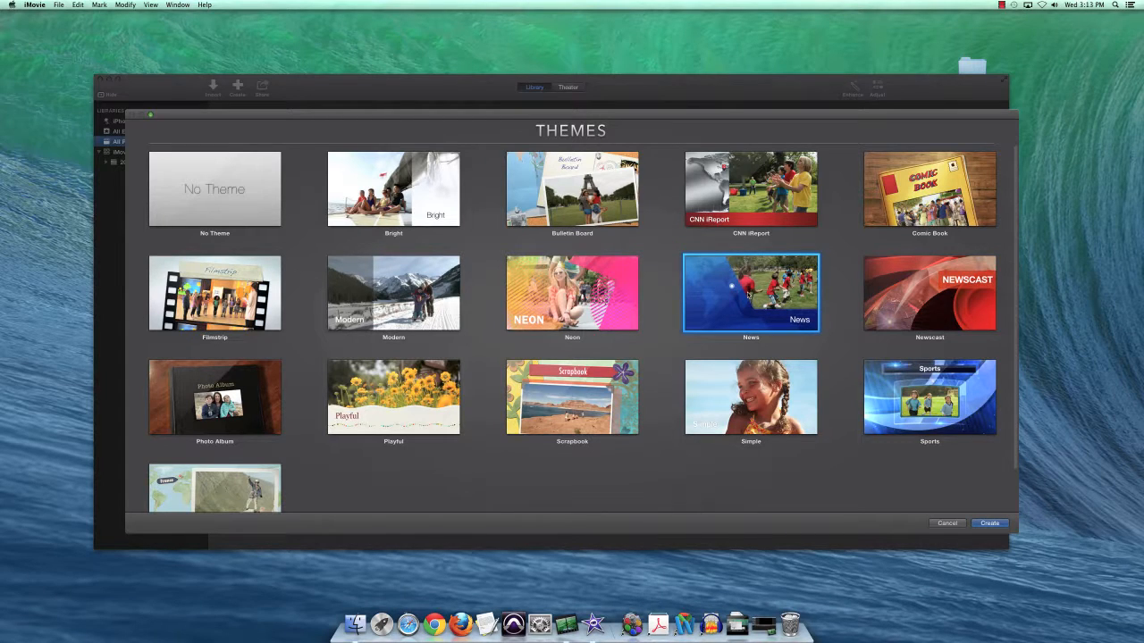
mouse_move(930, 398)
click(929, 397)
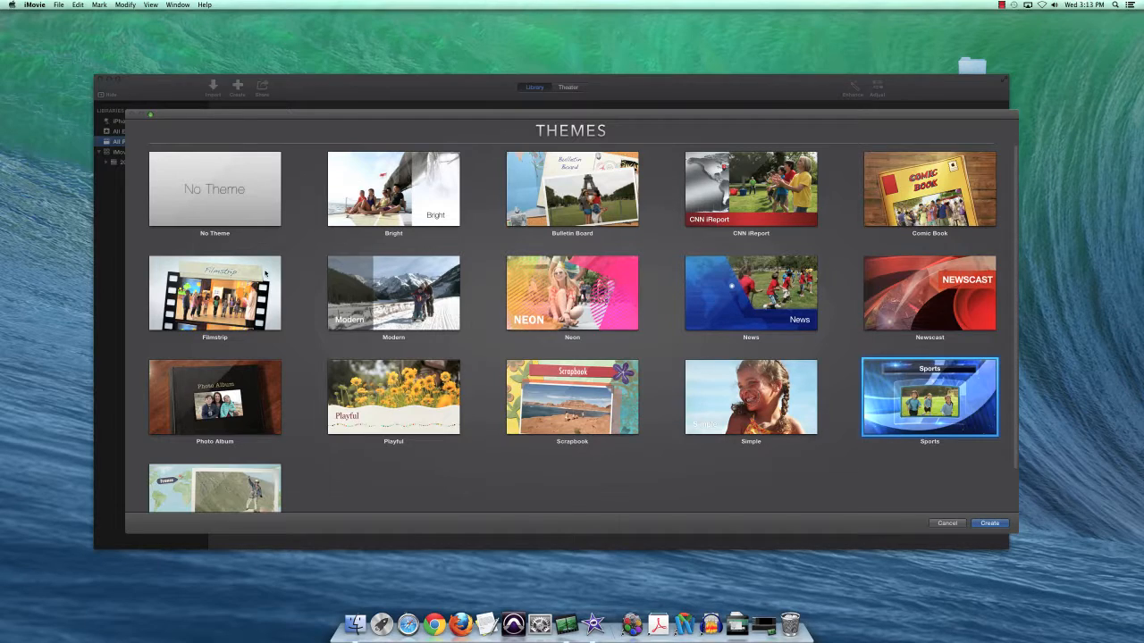
Create the movie with No Theme and name it "Perkins Everest" in the 9-30-14 event
click(258, 194)
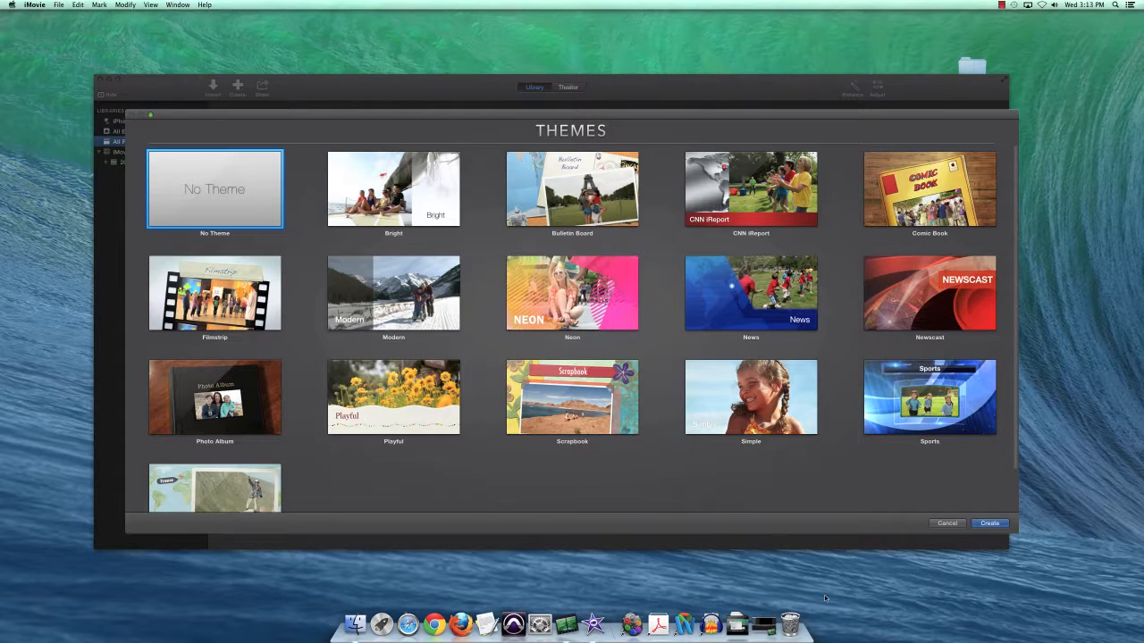
click(987, 523)
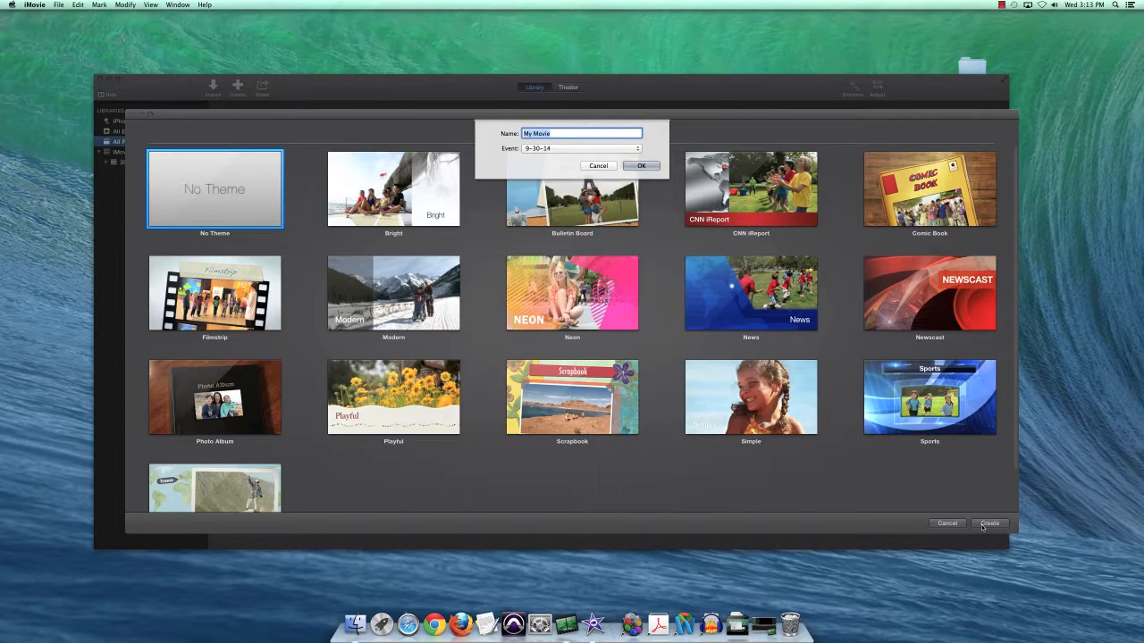
text(Perkins Everest)
click(642, 165)
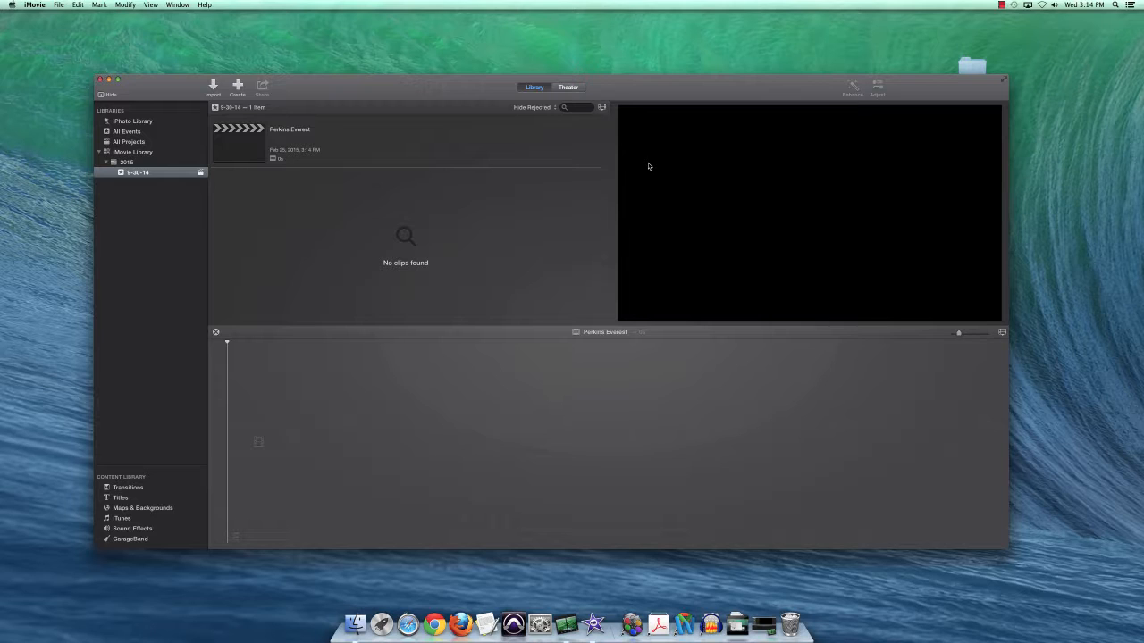
Import the iMovie Tutorial copy folder from the desktop into the 9-30-14 event, continuing without the unsupported Credits.txt
click(57, 5)
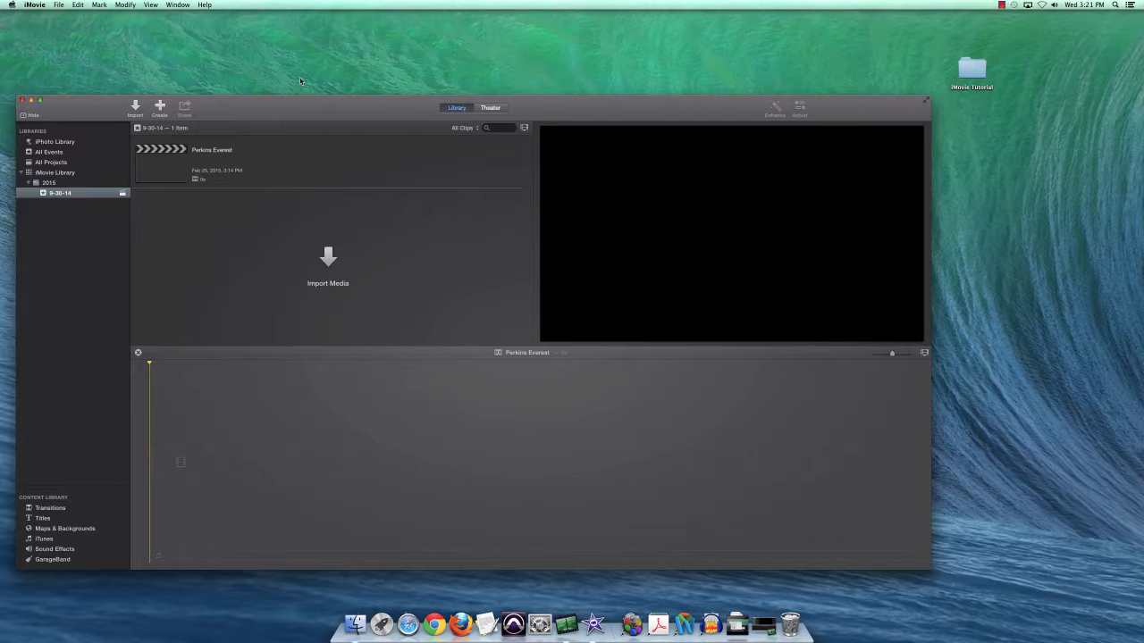
click(328, 261)
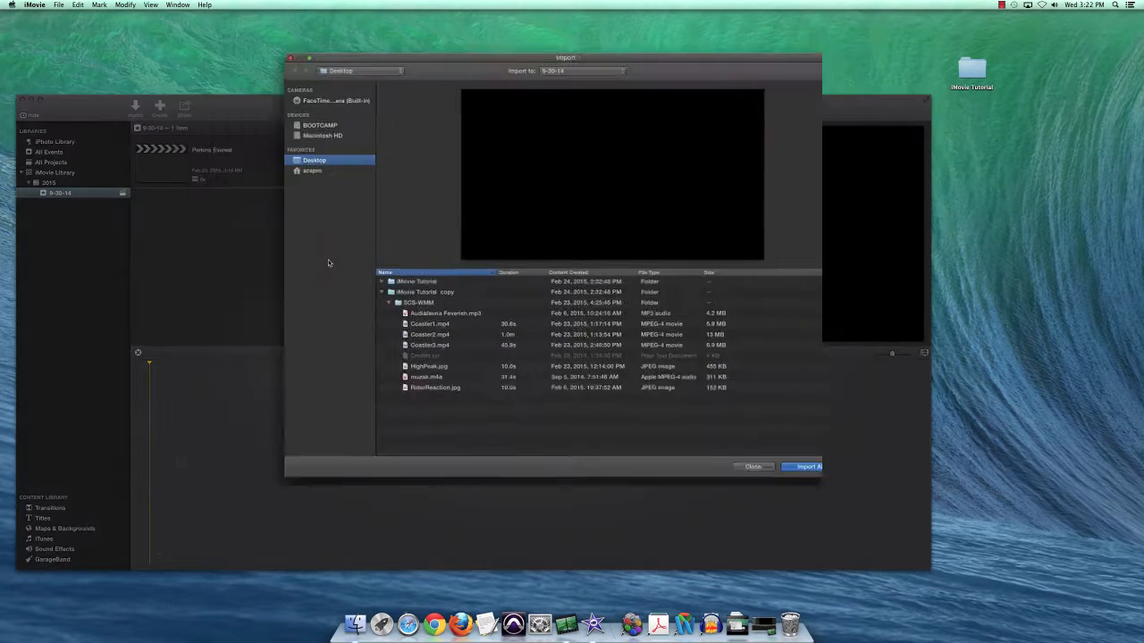
click(404, 306)
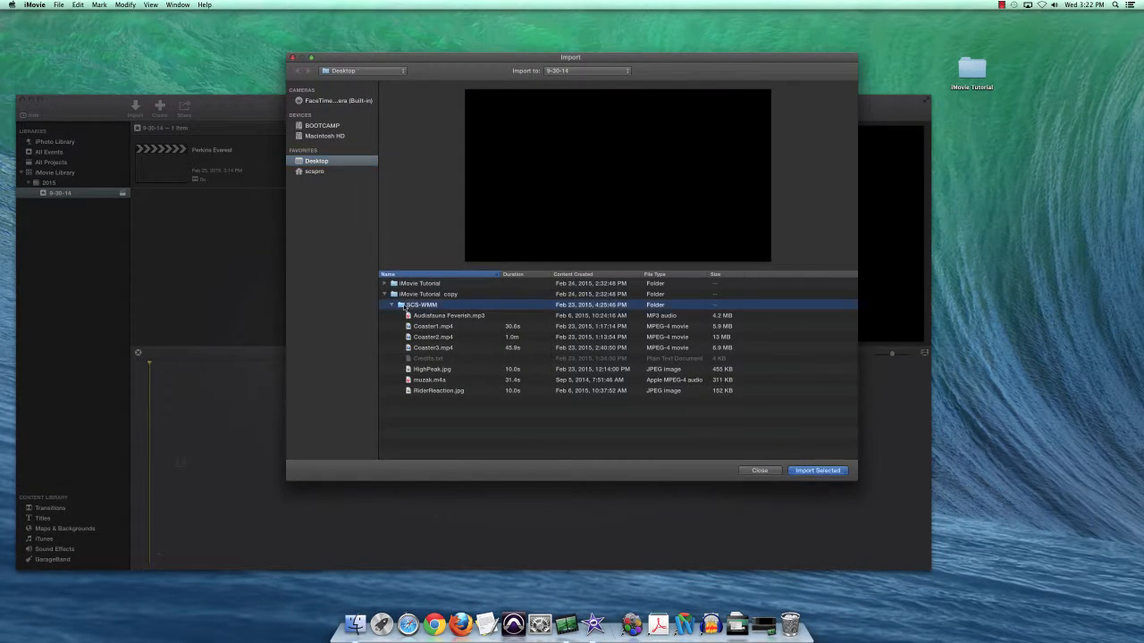
click(409, 296)
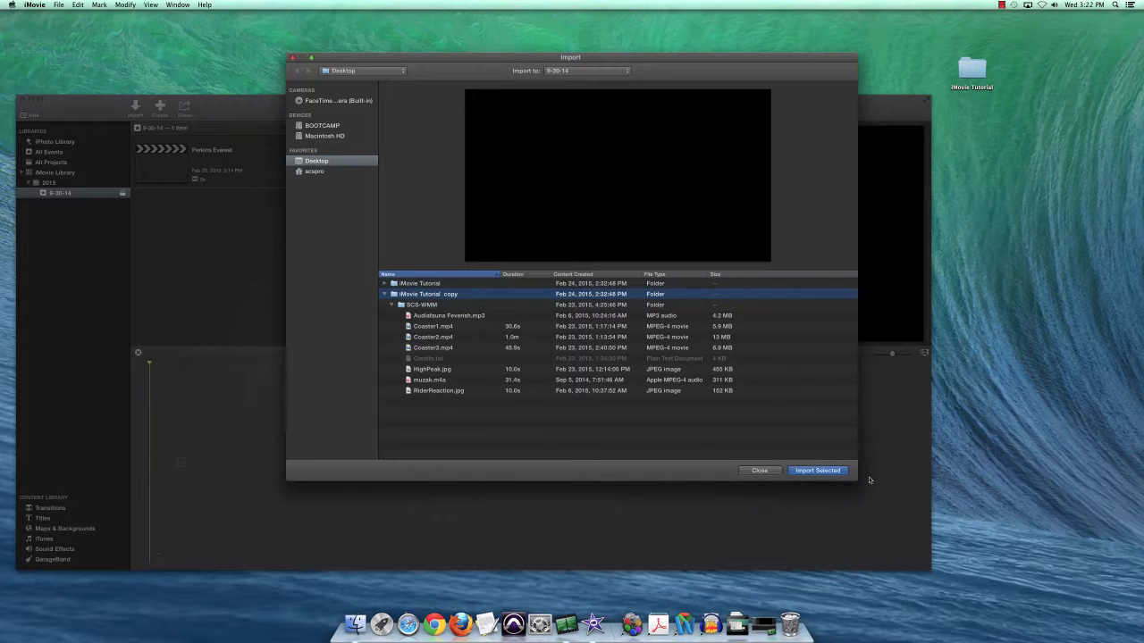
click(818, 471)
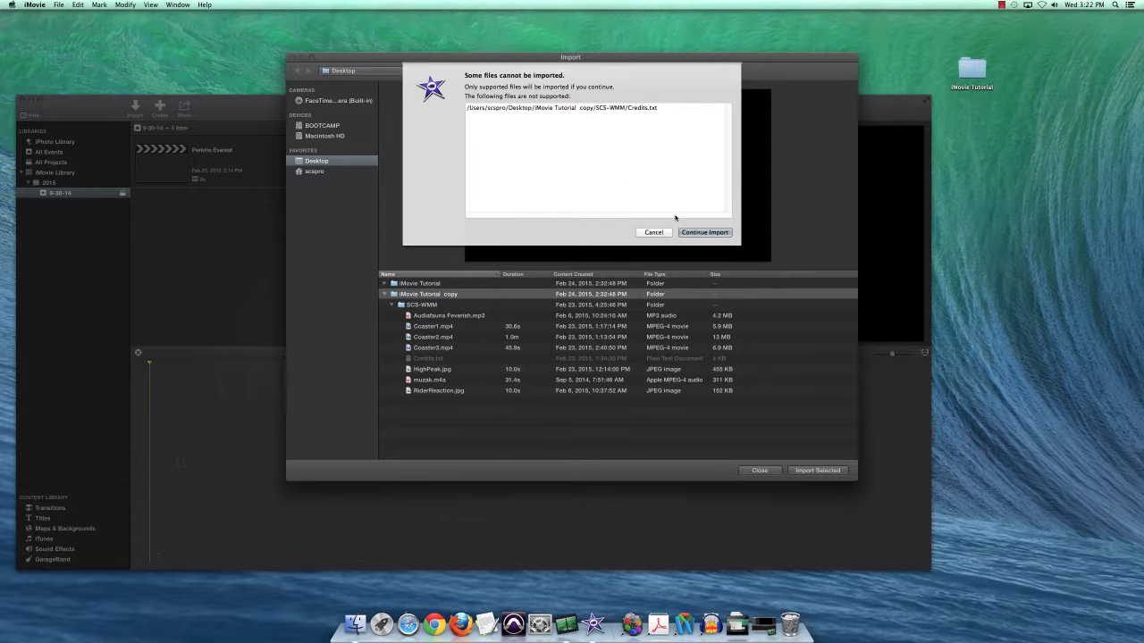
click(699, 233)
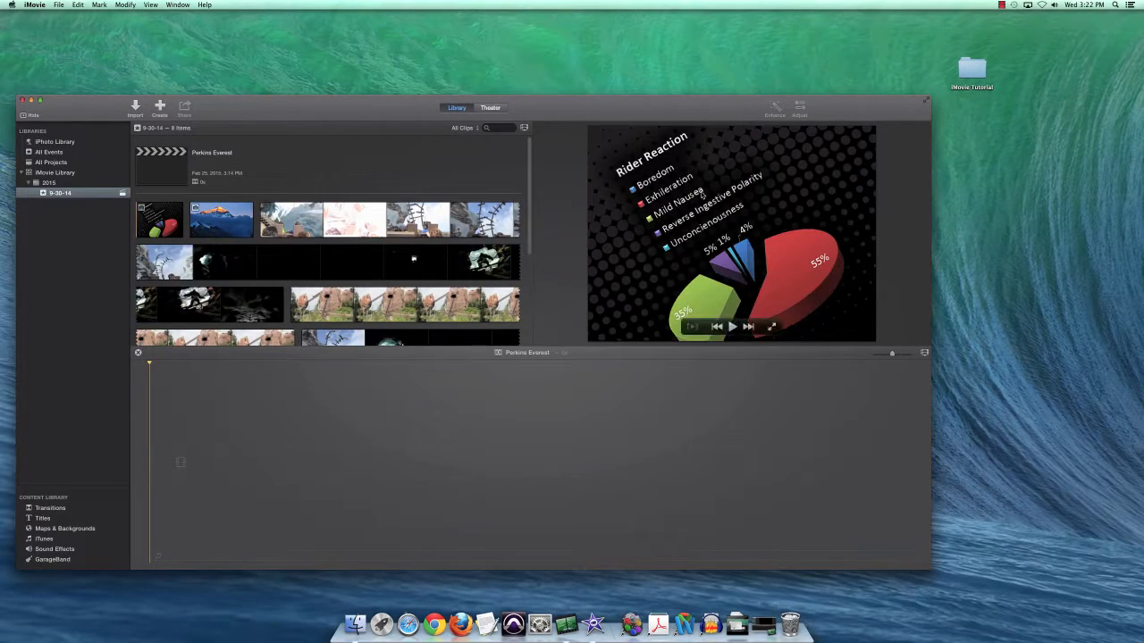
drag(530, 203, 534, 245)
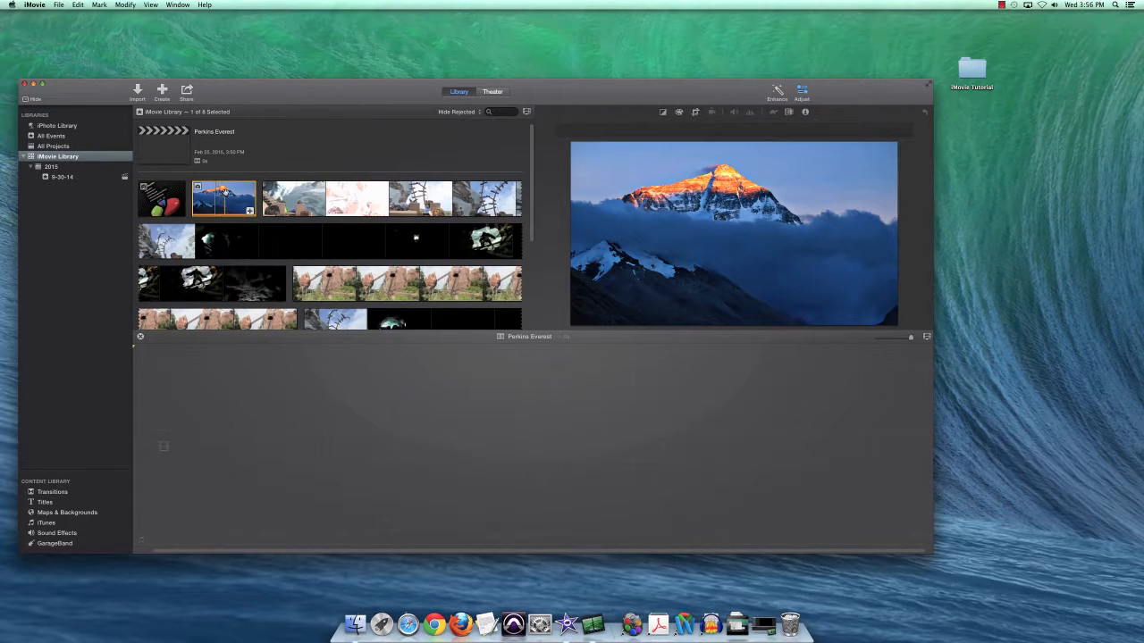
Add the Mount Everest photo to the start of the movie timeline and play it back twice
drag(231, 192, 200, 458)
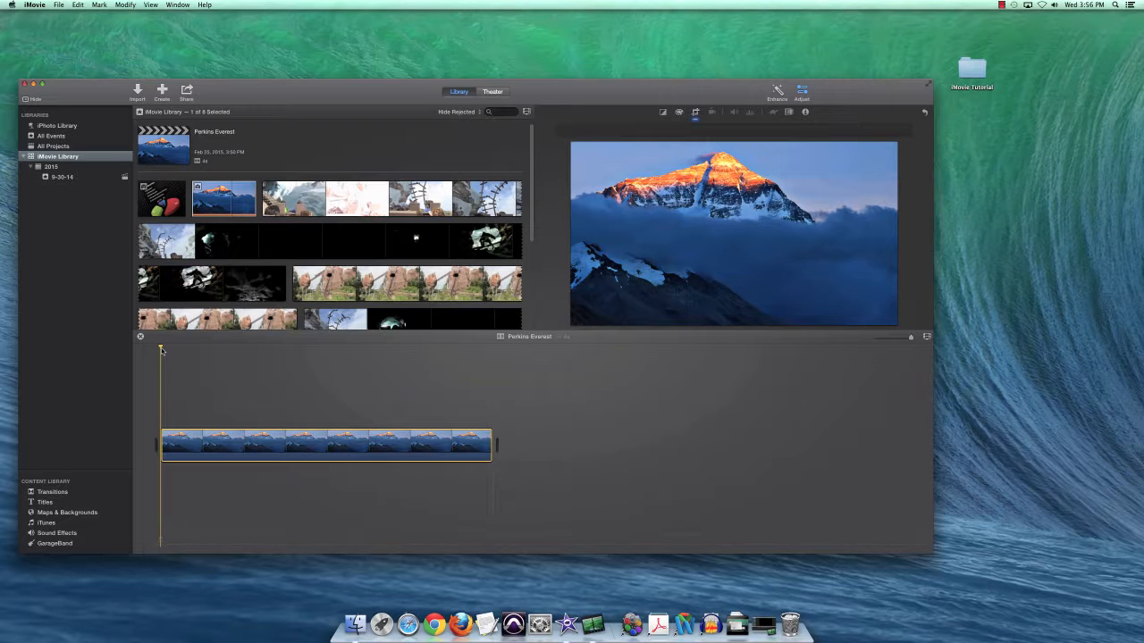
key(space)
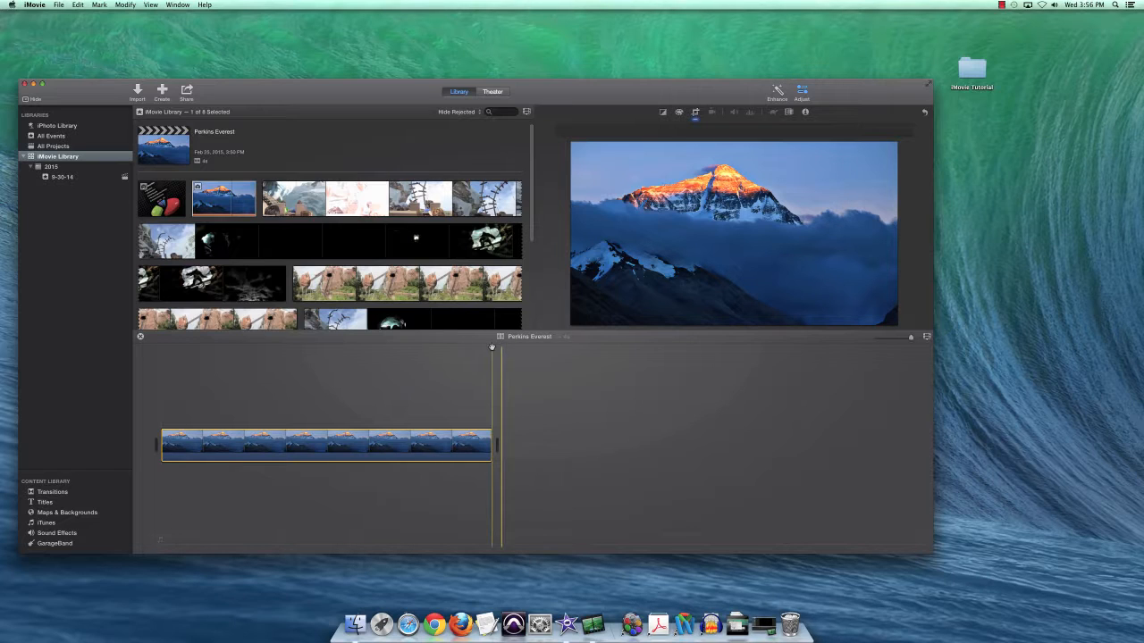
click(164, 380)
key(space)
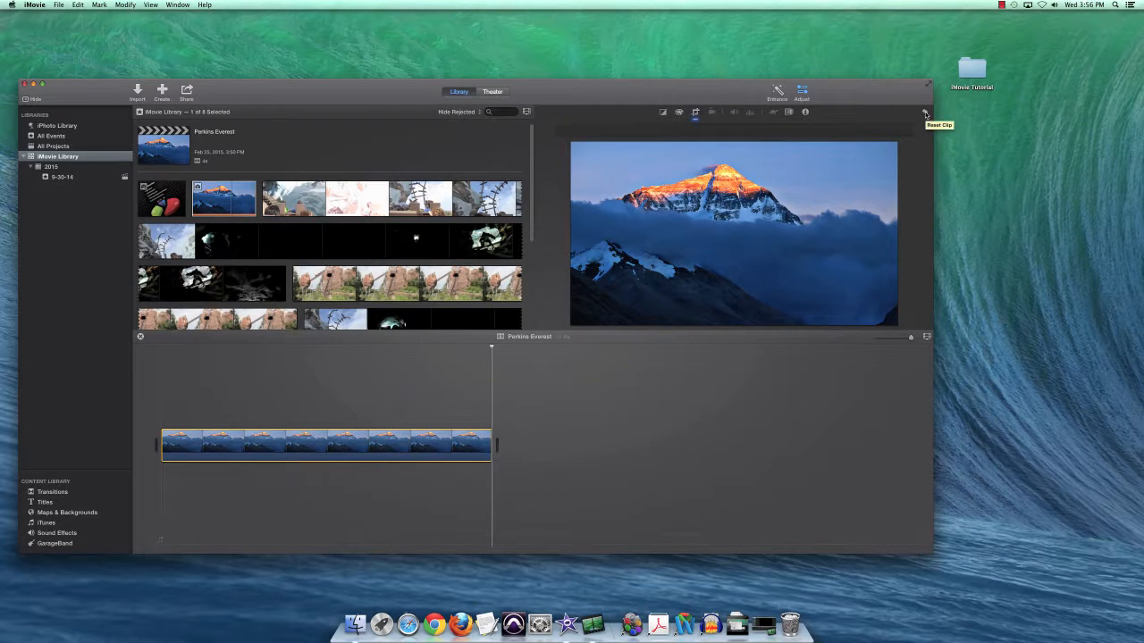
Try resetting the Everest photo clip's adjustments, play it back, and undo the reset
click(926, 114)
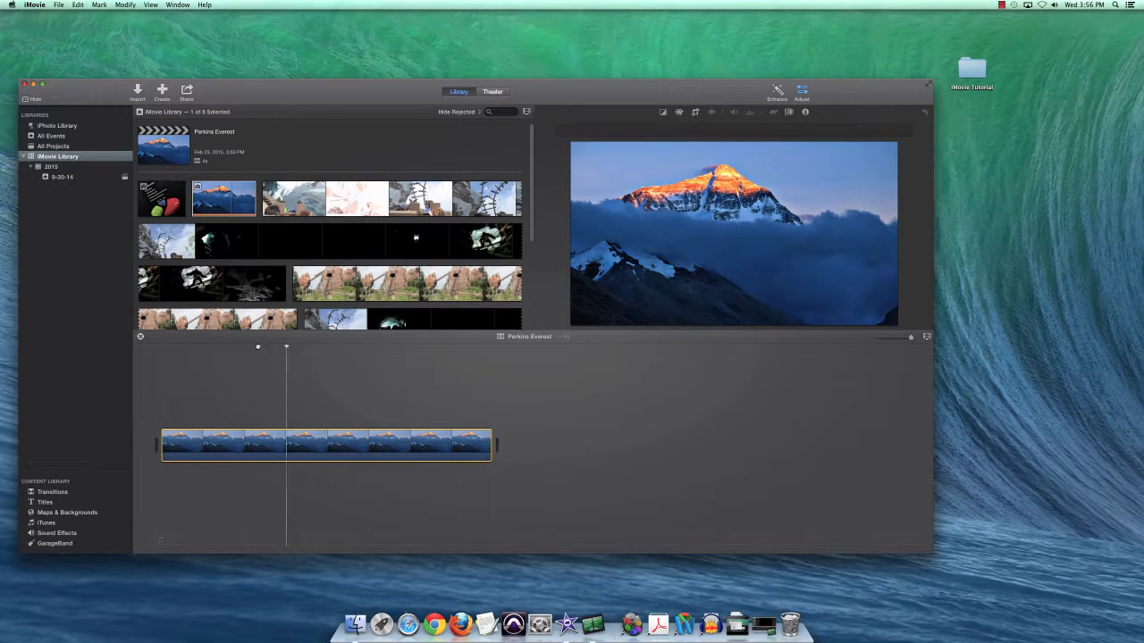
key(space)
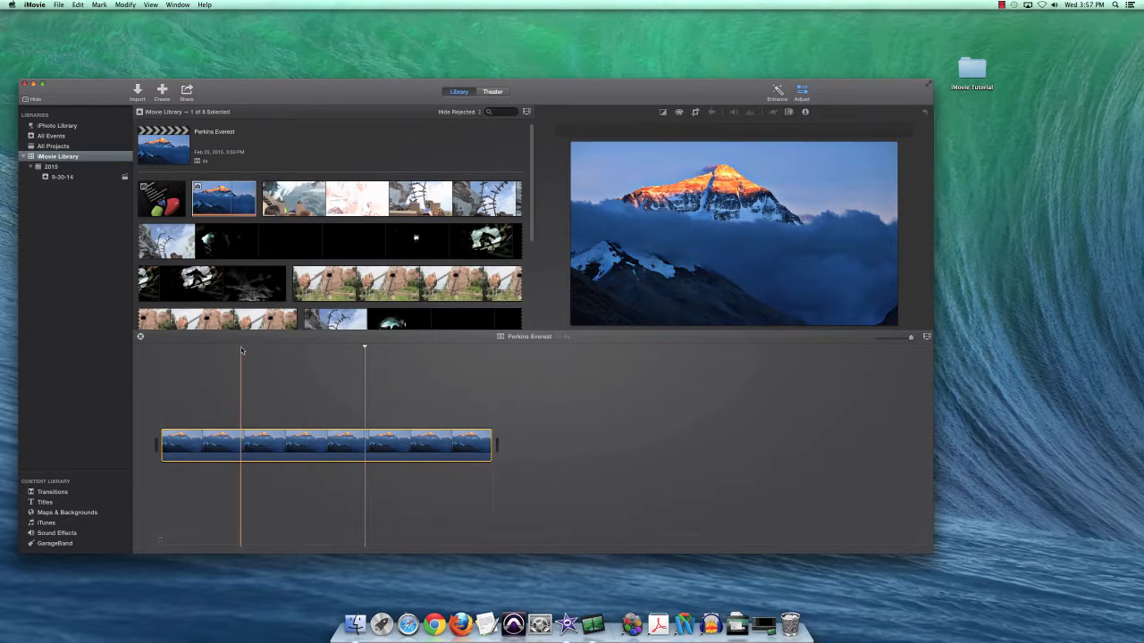
click(77, 6)
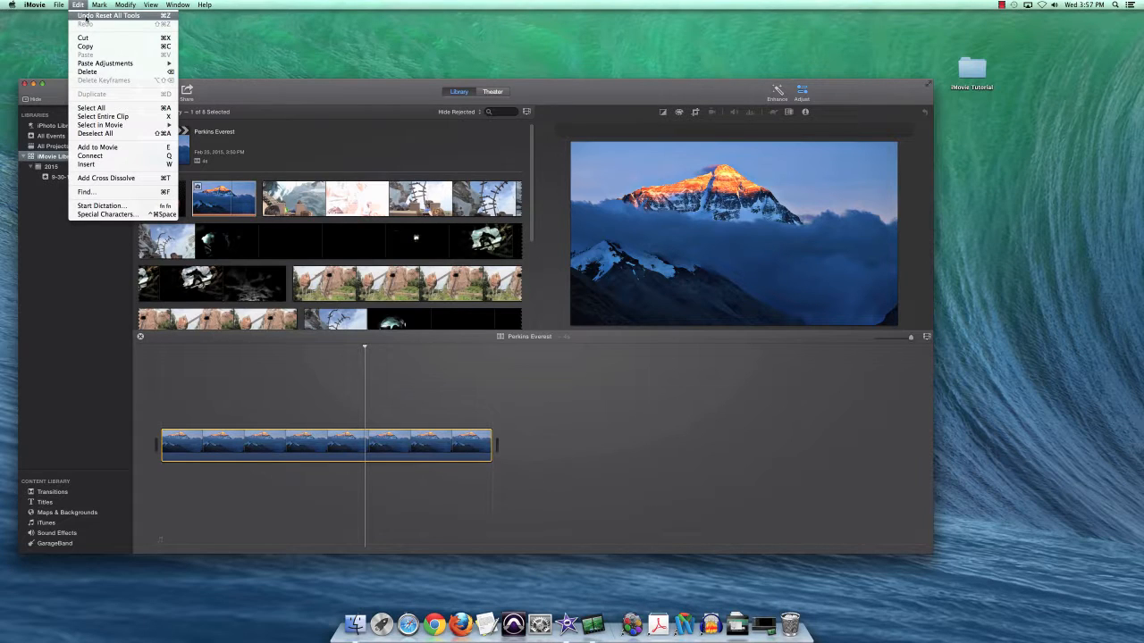
click(96, 17)
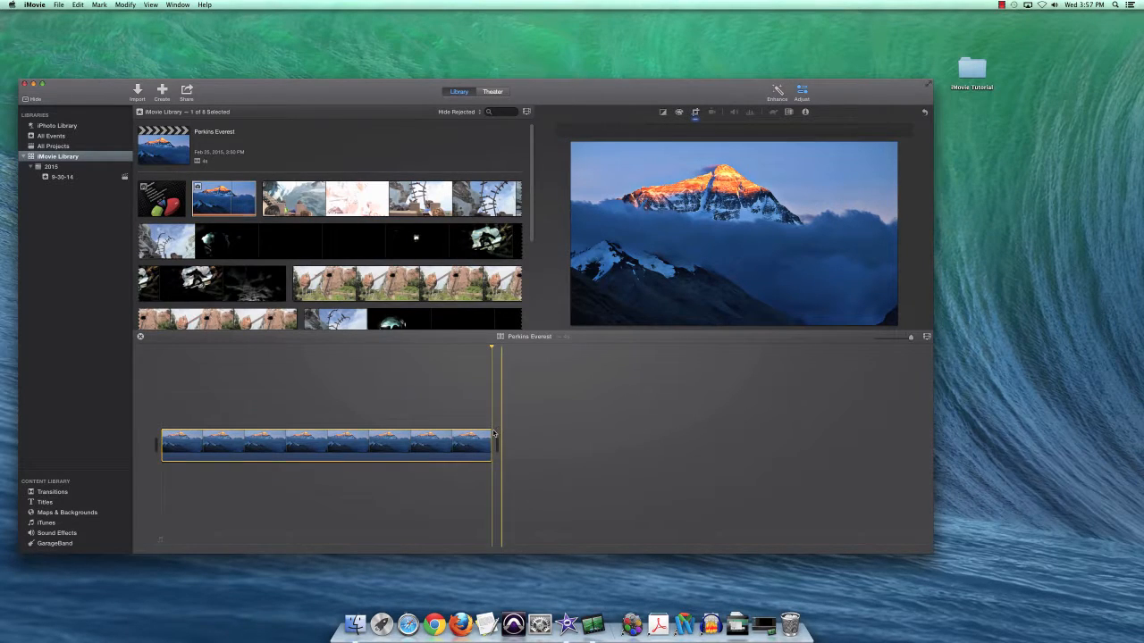
mouse_move(491, 436)
mouse_down()
mouse_move(335, 435)
mouse_move(613, 435)
mouse_move(492, 436)
mouse_up()
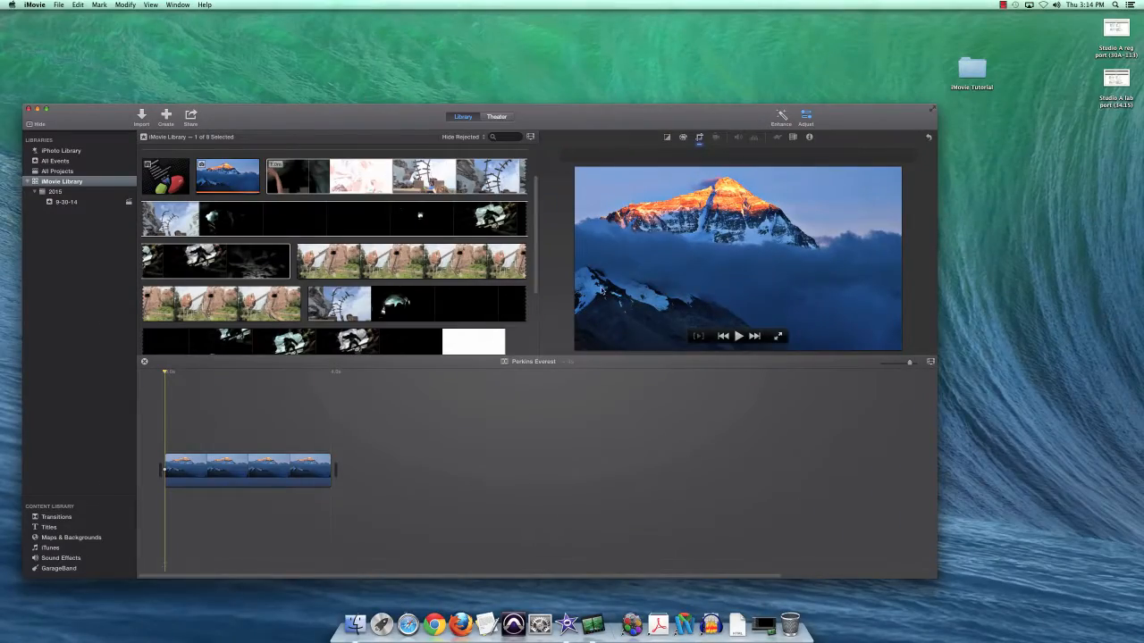
Select the full length of the roller coaster mountain clip in the library and add it to the timeline after the Everest photo
click(301, 267)
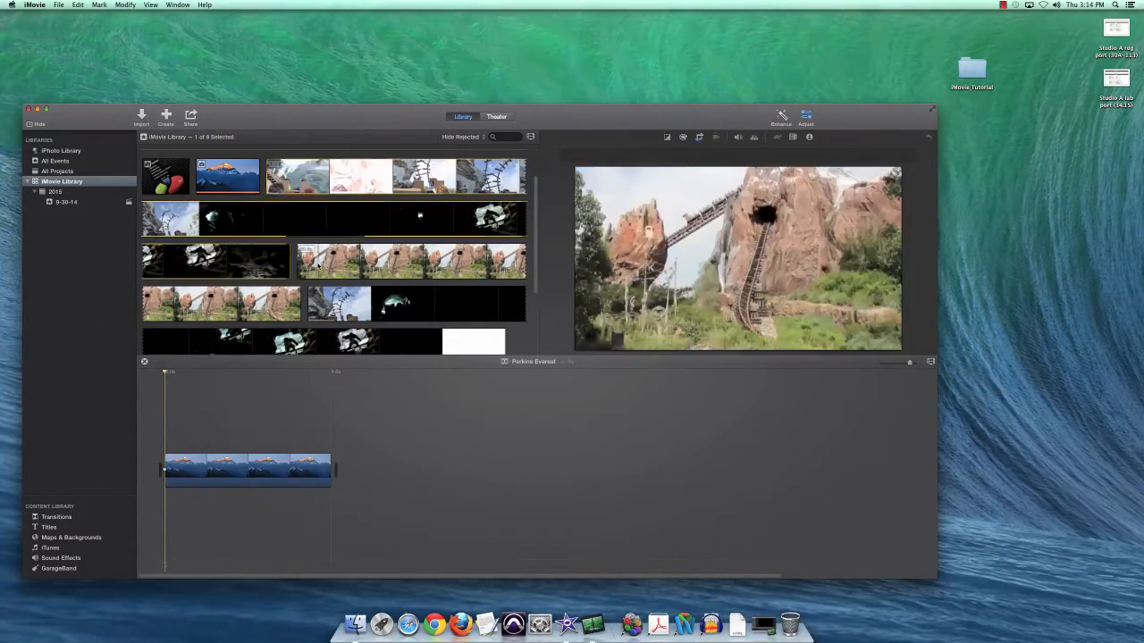
drag(299, 266, 409, 267)
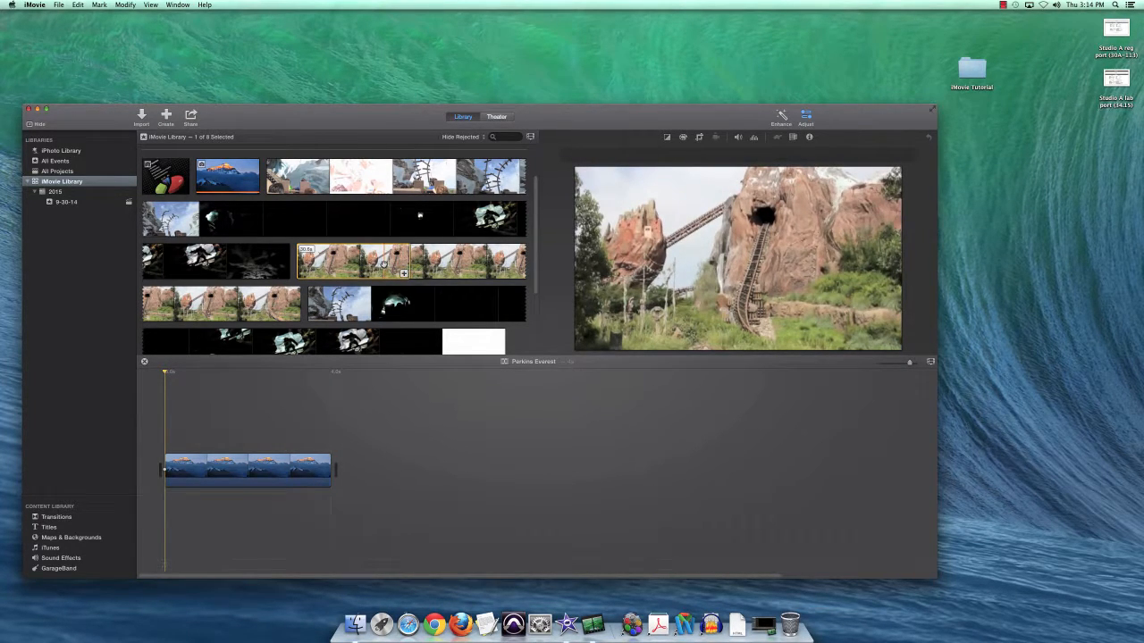
click(397, 448)
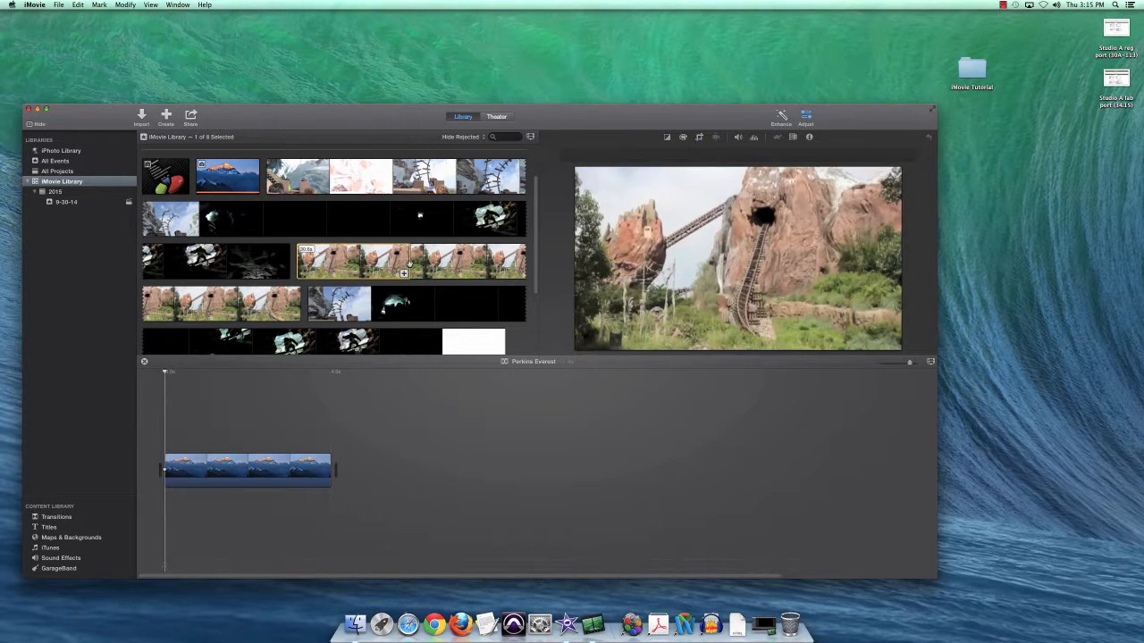
drag(410, 267, 508, 306)
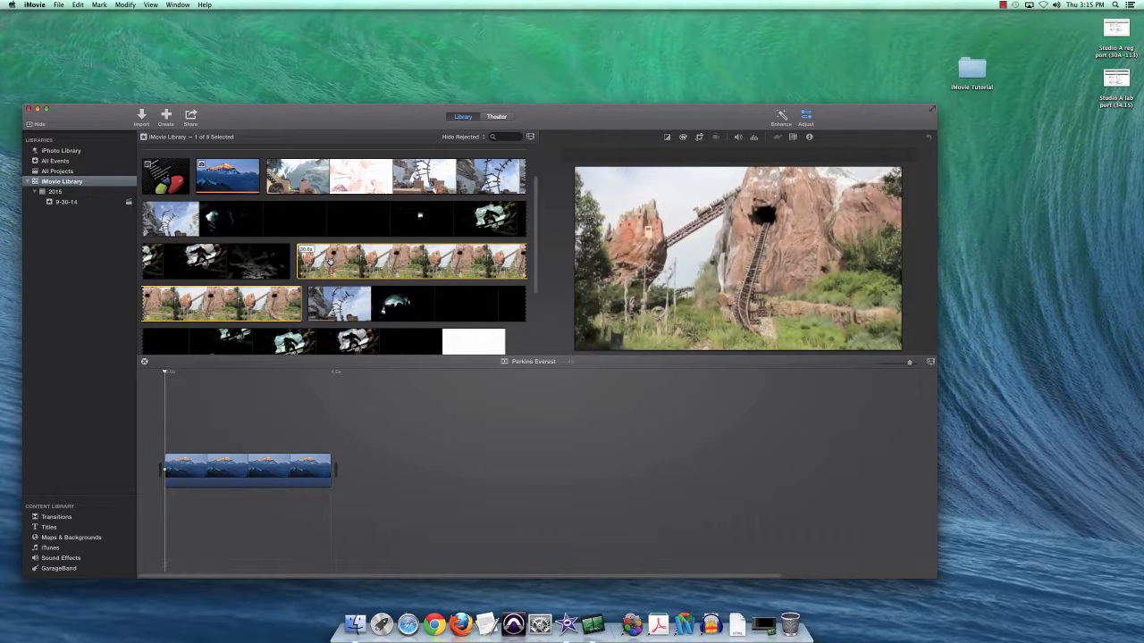
drag(330, 261, 353, 479)
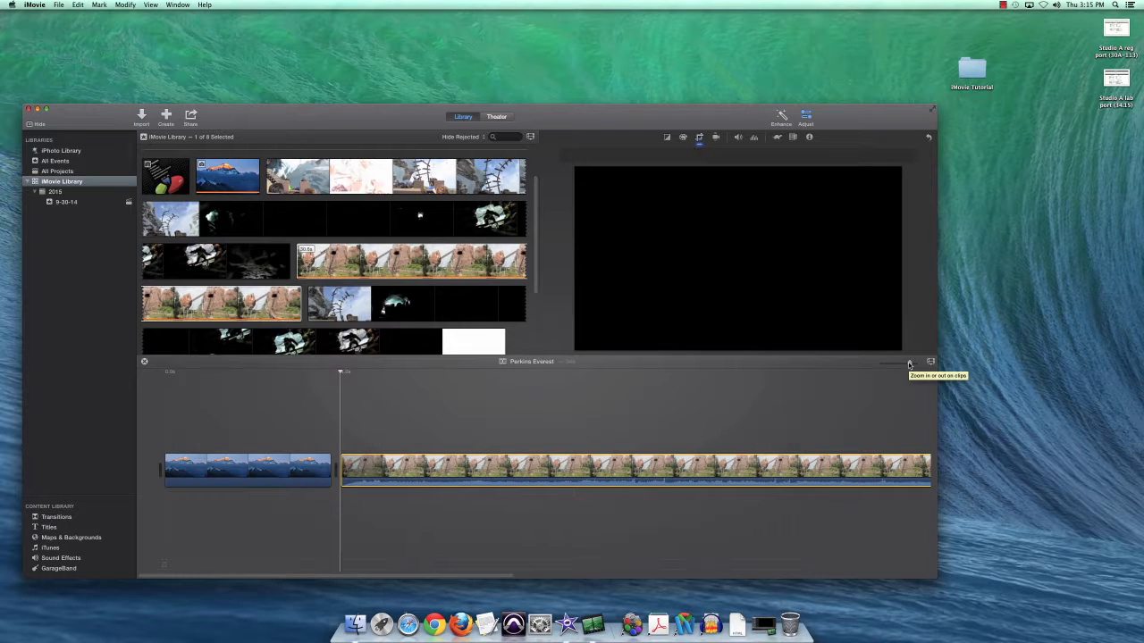
Select the entire on-board ride clip in the library and add it to the timeline after the mountain clip
mouse_move(910, 365)
mouse_down()
mouse_move(881, 367)
mouse_move(918, 368)
mouse_up()
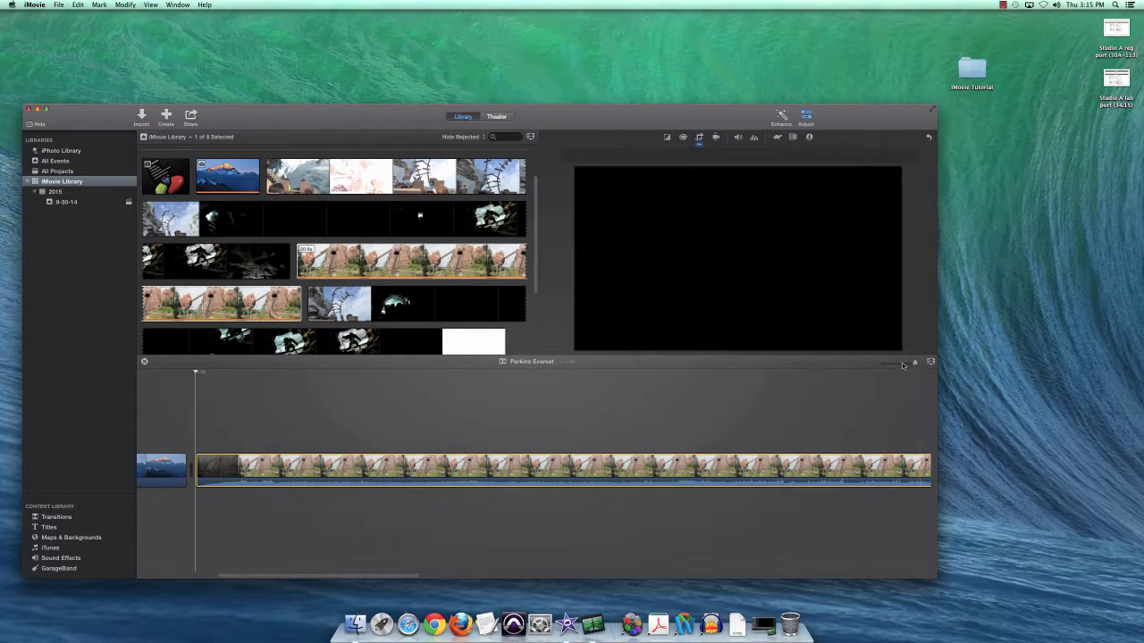
drag(914, 363, 879, 364)
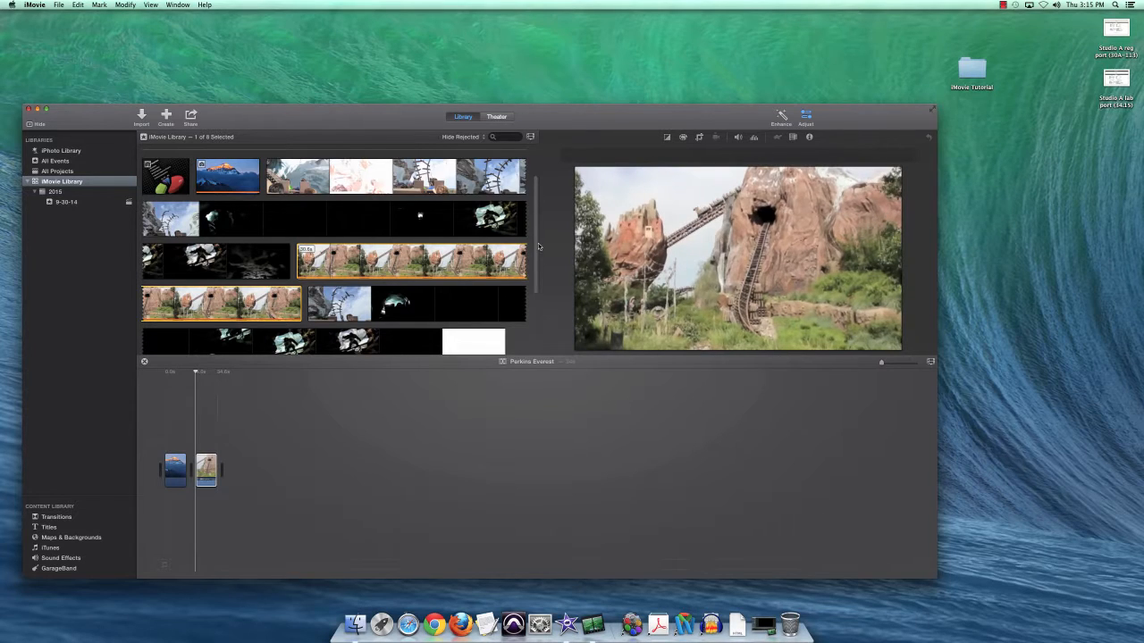
drag(537, 247, 536, 221)
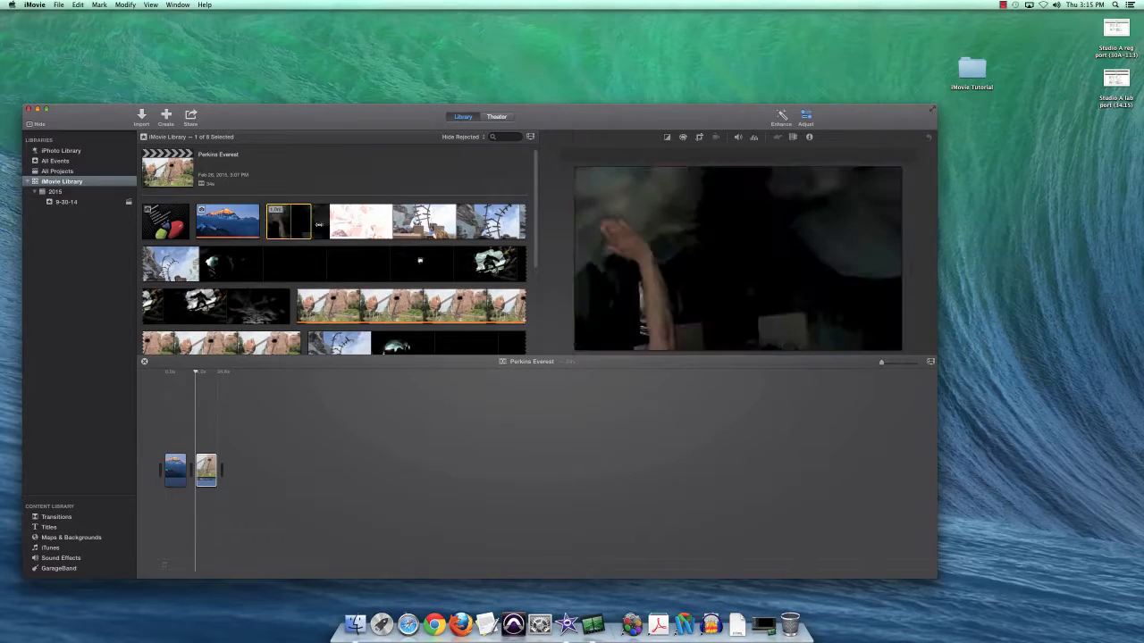
drag(266, 219, 507, 309)
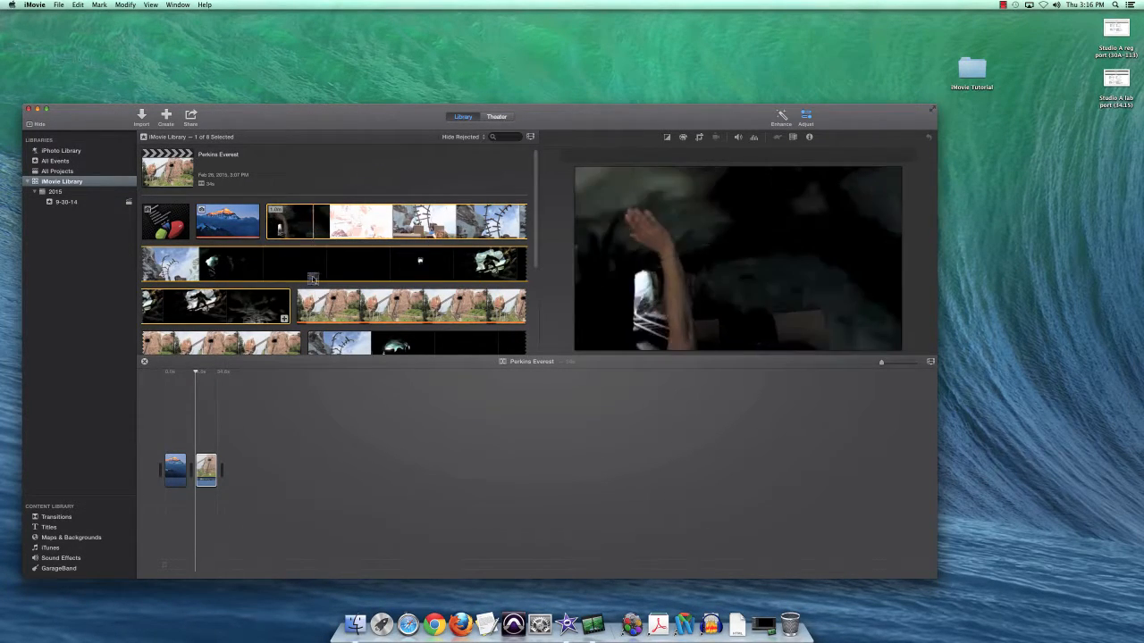
drag(303, 315, 269, 468)
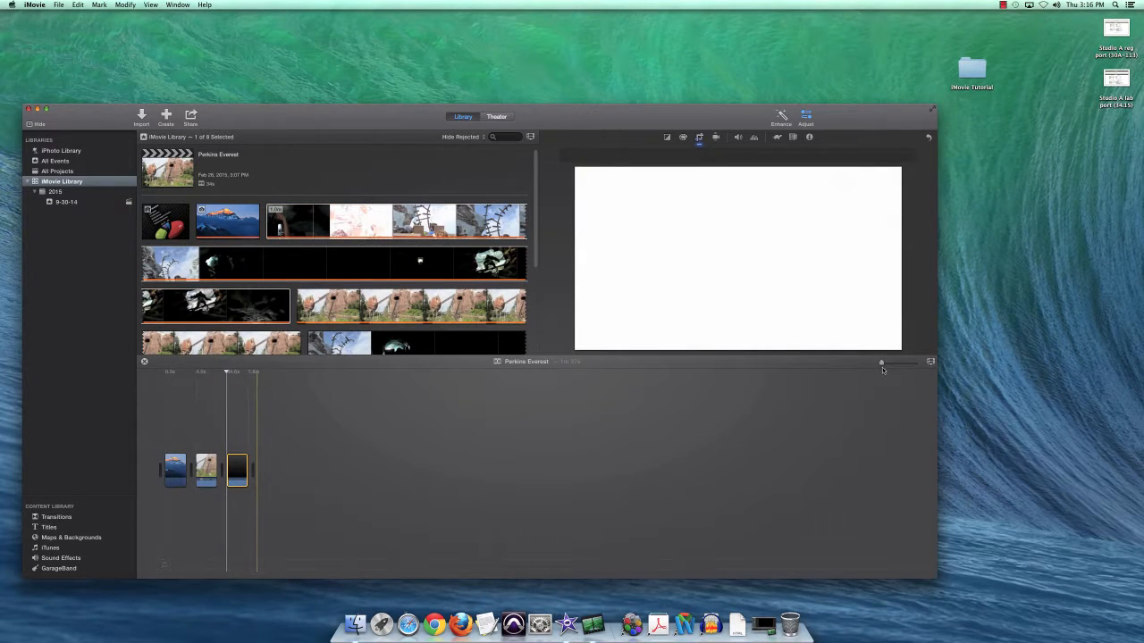
Play the mountain clip in the timeline and adjust the playback volume
drag(881, 364, 902, 363)
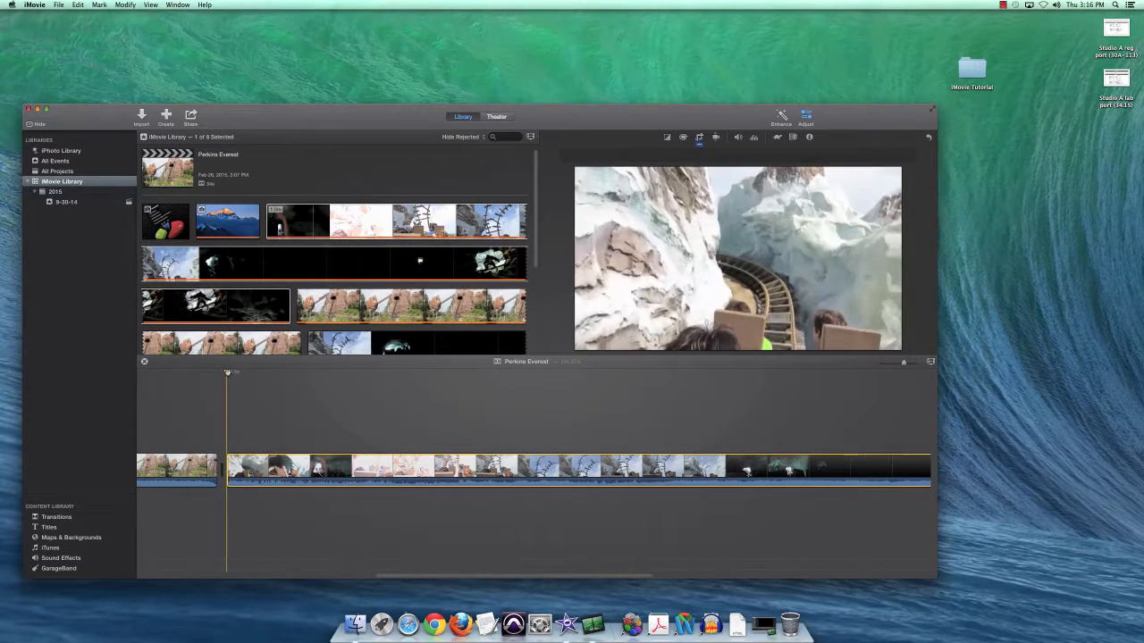
mouse_move(227, 372)
mouse_down()
mouse_move(92, 380)
mouse_move(228, 382)
mouse_up()
drag(264, 387, 405, 387)
key(space)
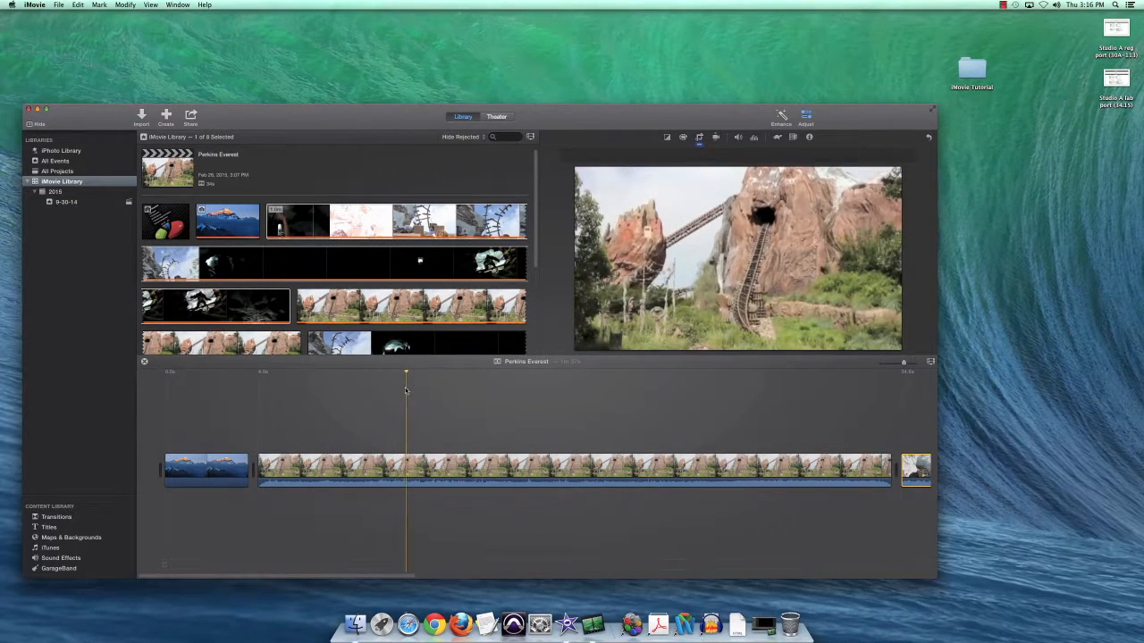
key(XF86AudioRaiseVolume)
key(XF86AudioLowerVolume)
key(XF86AudioLowerVolume)
key(XF86AudioLowerVolume)
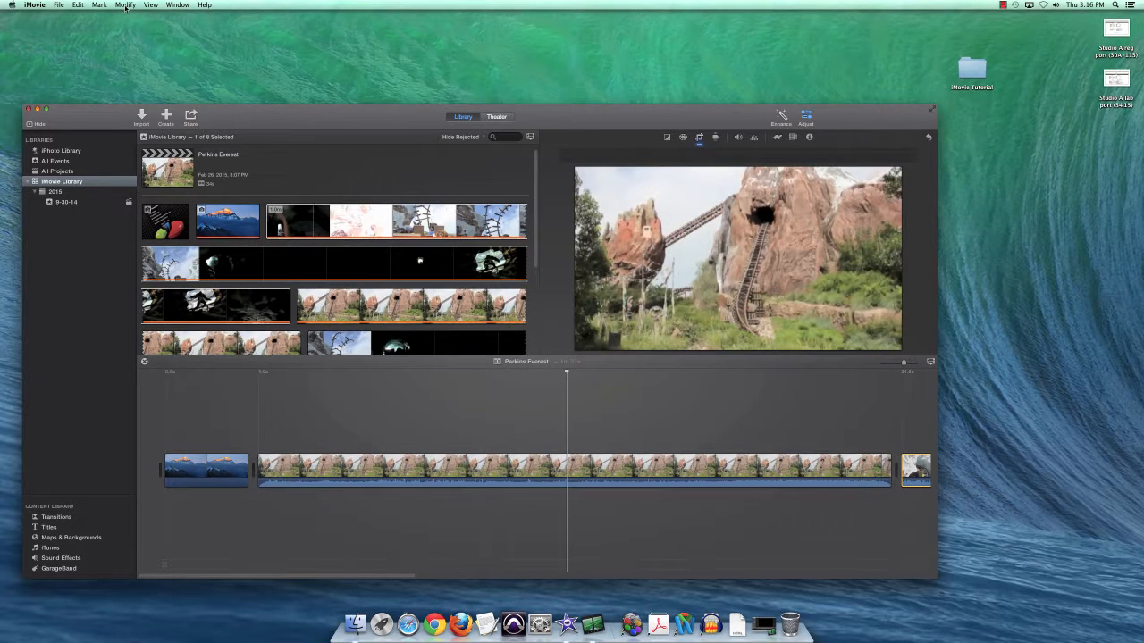
Play the mountain clip and split it at about 11.7 s, once the train is out of sight, and again about 17 s further on
click(126, 5)
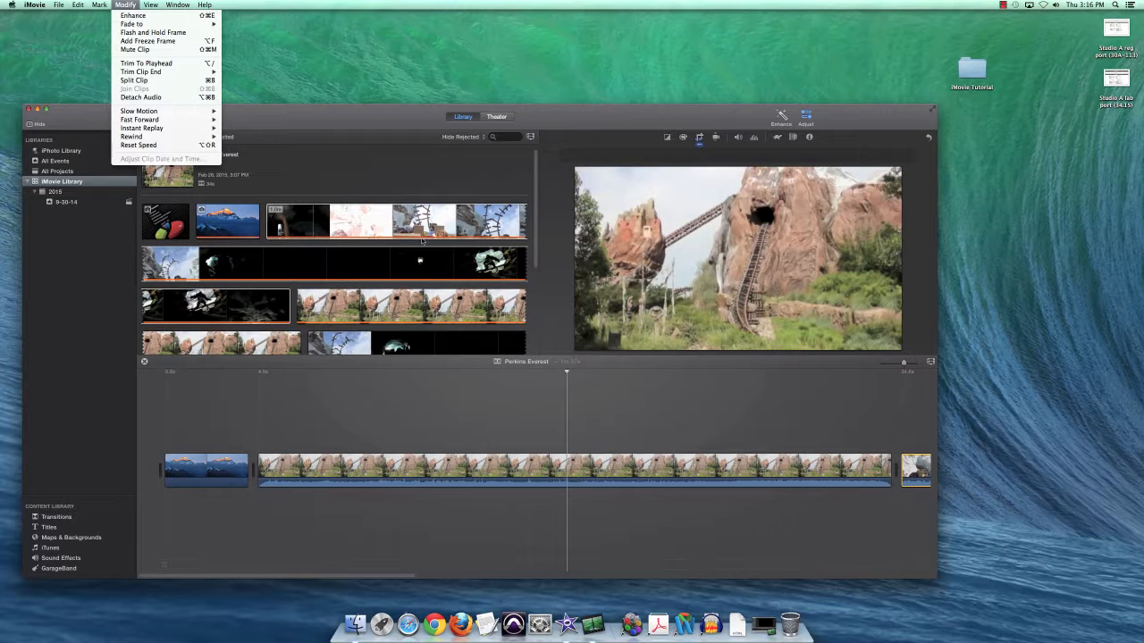
click(567, 373)
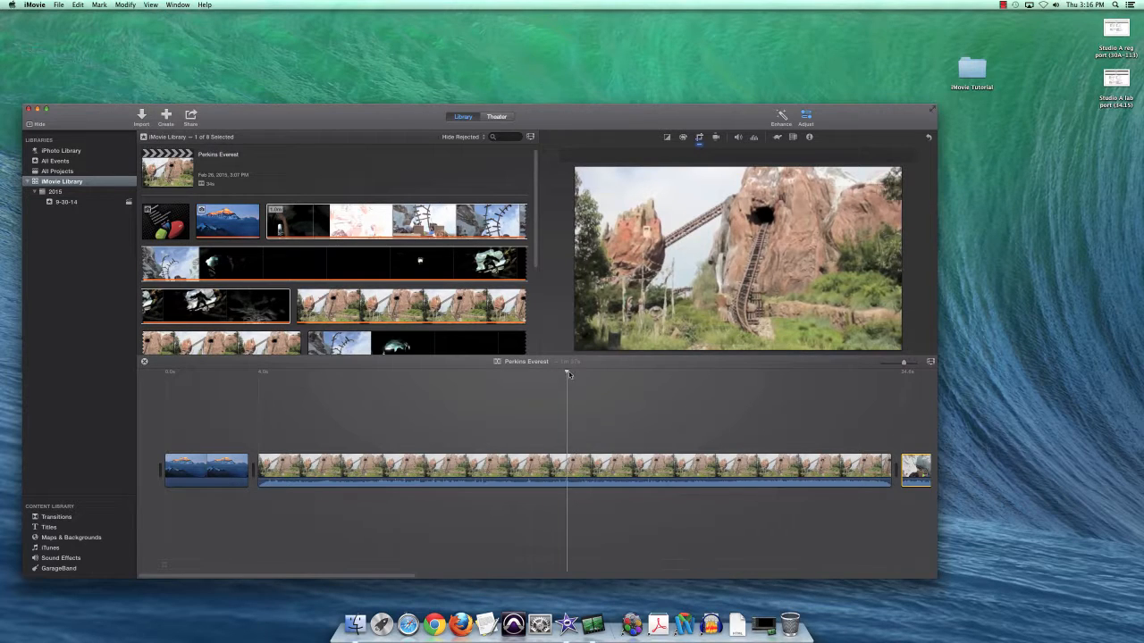
drag(566, 373, 301, 379)
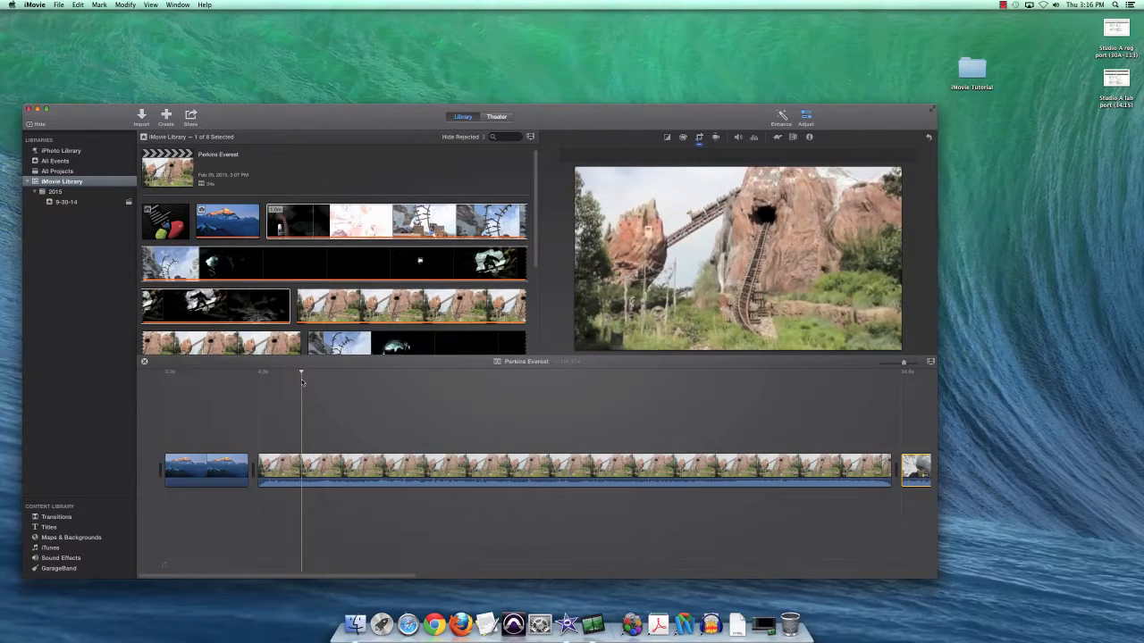
key(space)
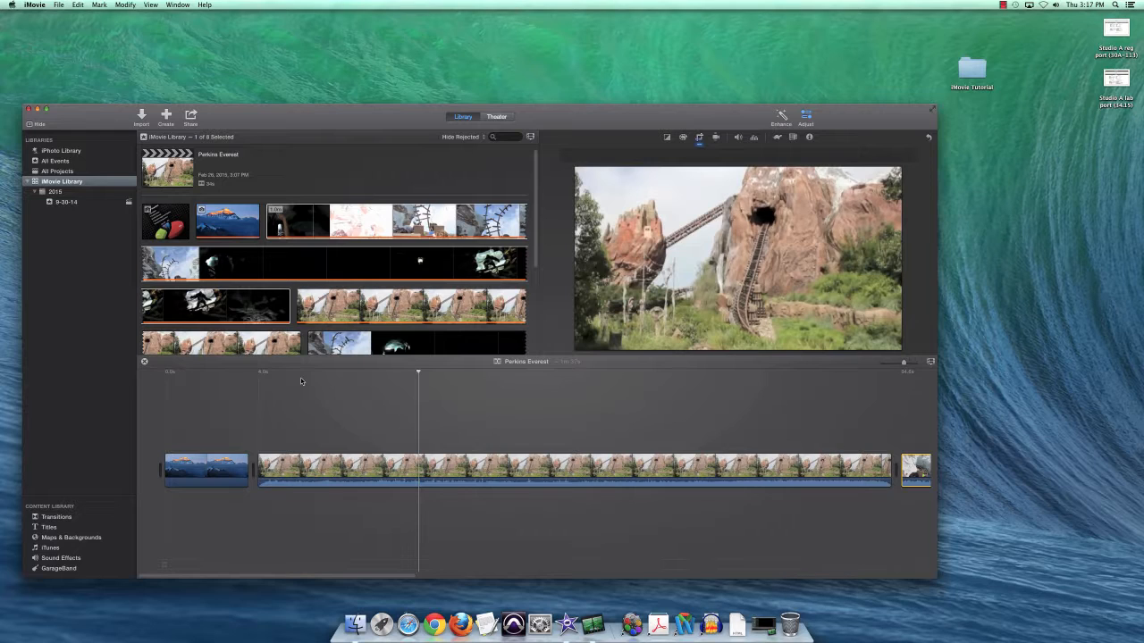
key(super+b)
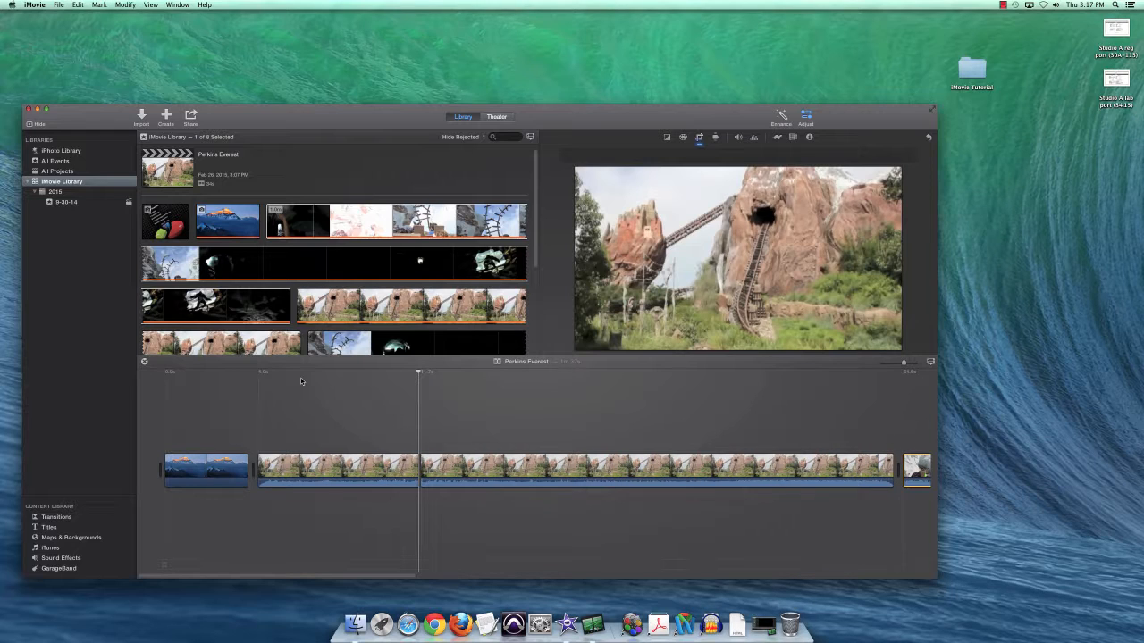
key(space)
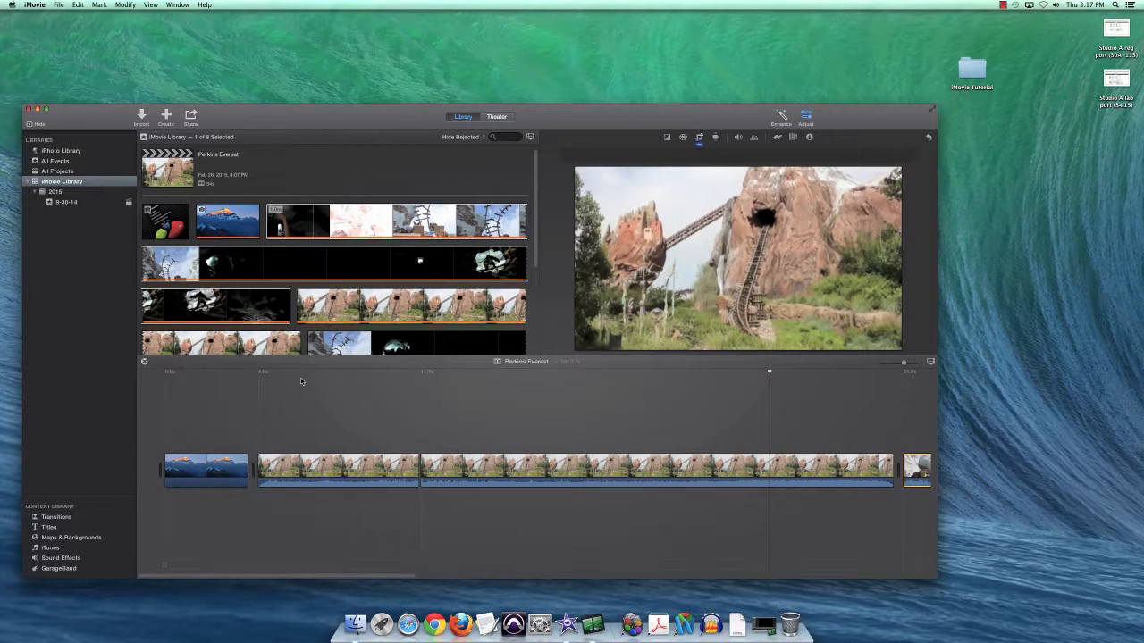
key(super+b)
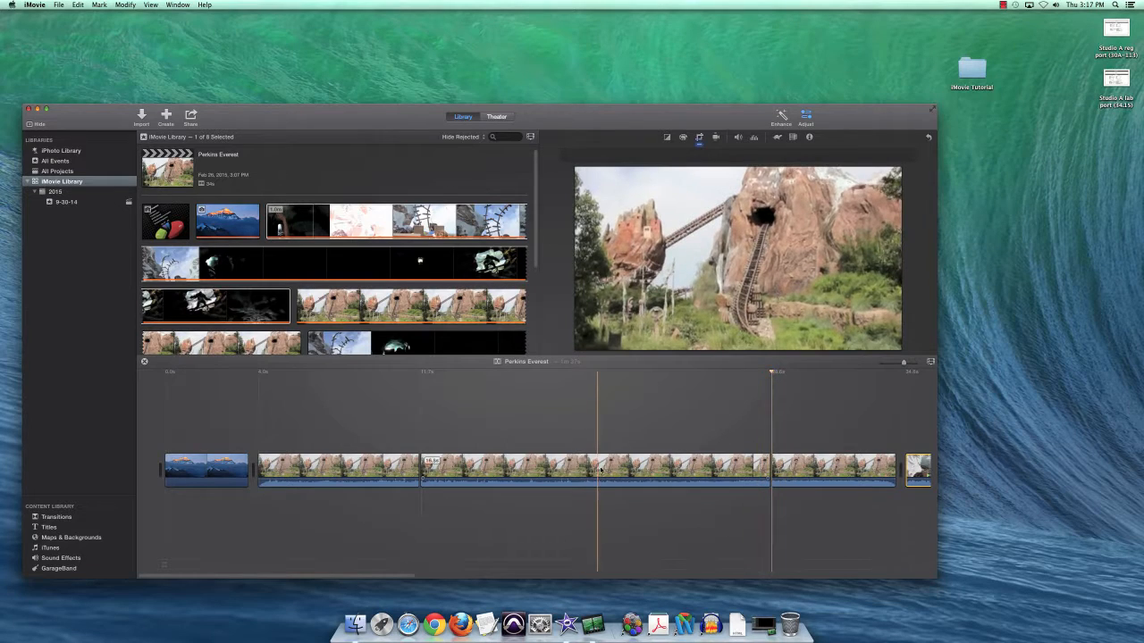
Delete the middle segment of the split mountain clip and play across the new cut
click(600, 466)
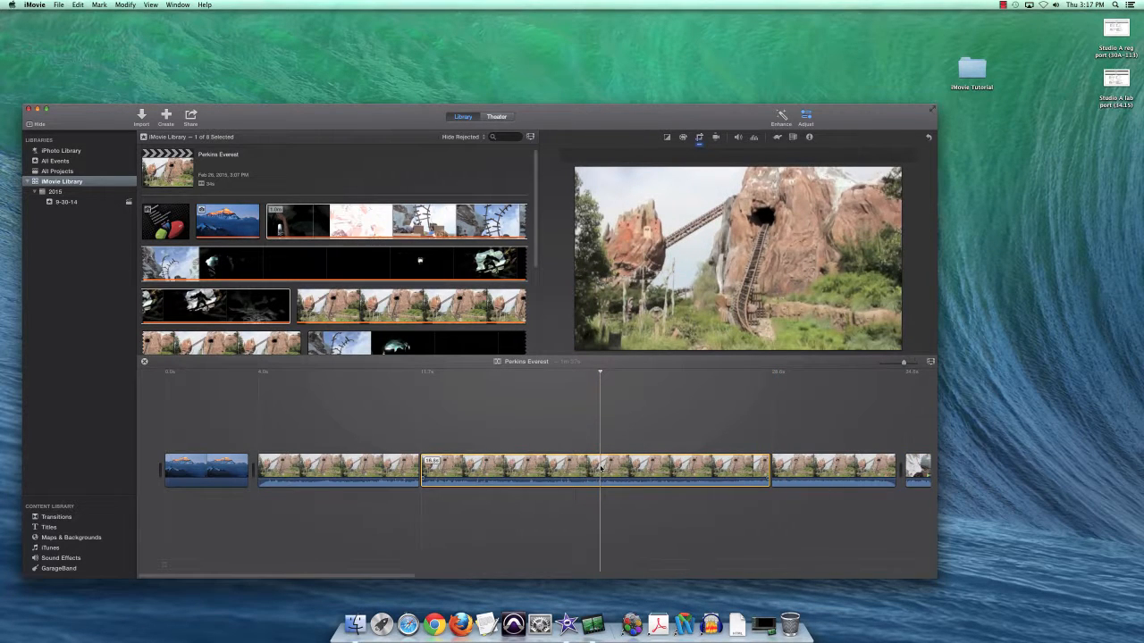
key(Delete)
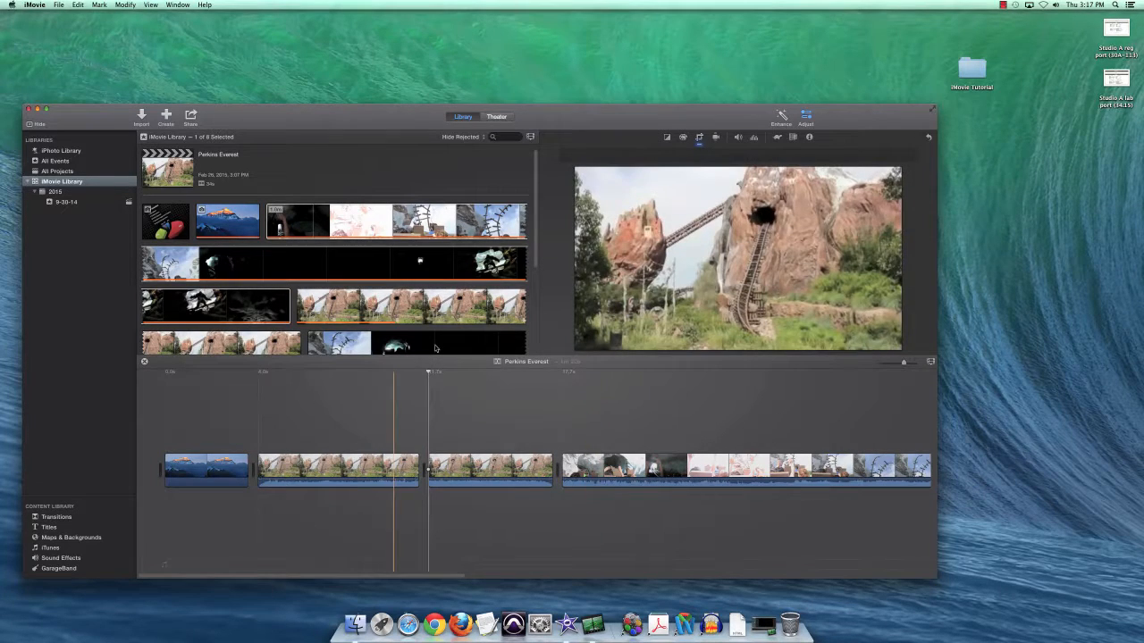
drag(428, 372, 371, 374)
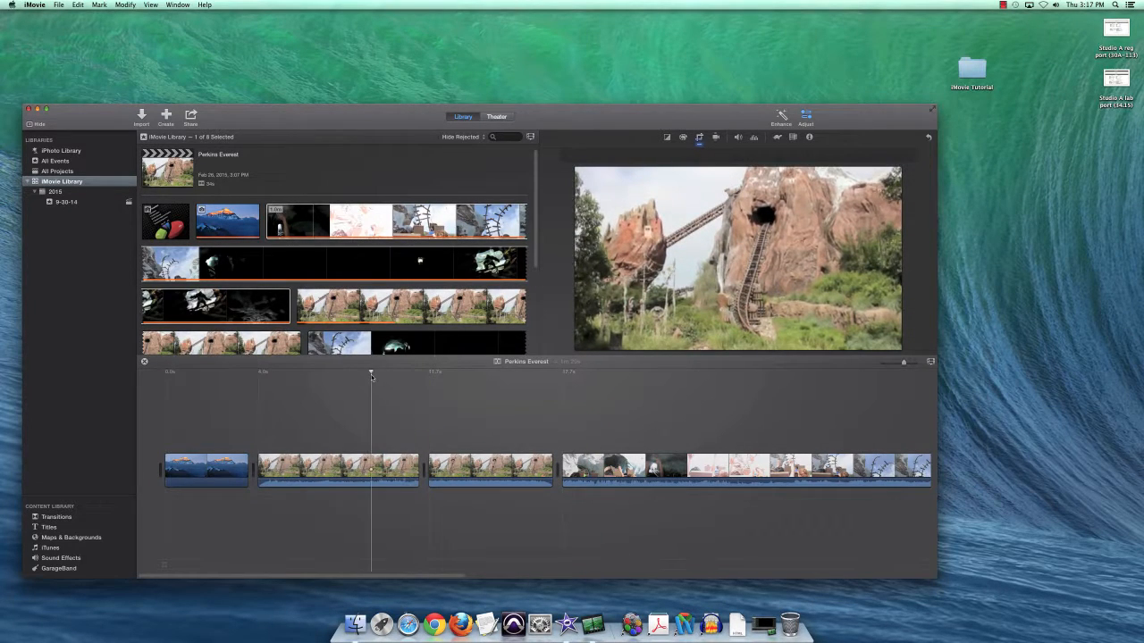
key(space)
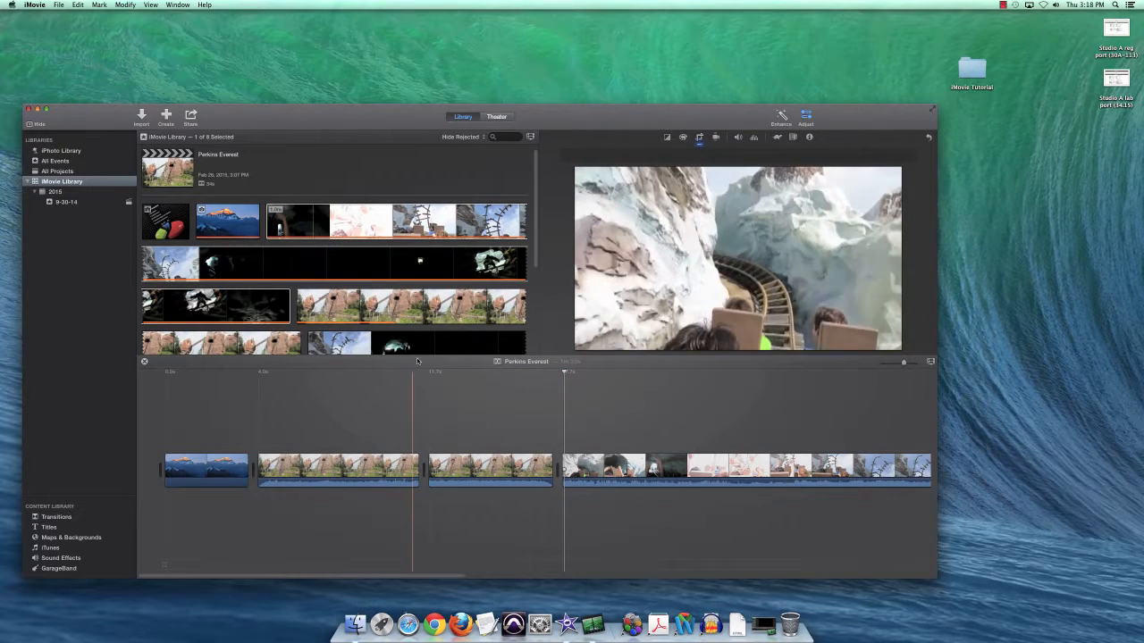
Play the ride clip and split it where the dark tunnel stretch begins and again about 12 s further on
drag(564, 372, 559, 368)
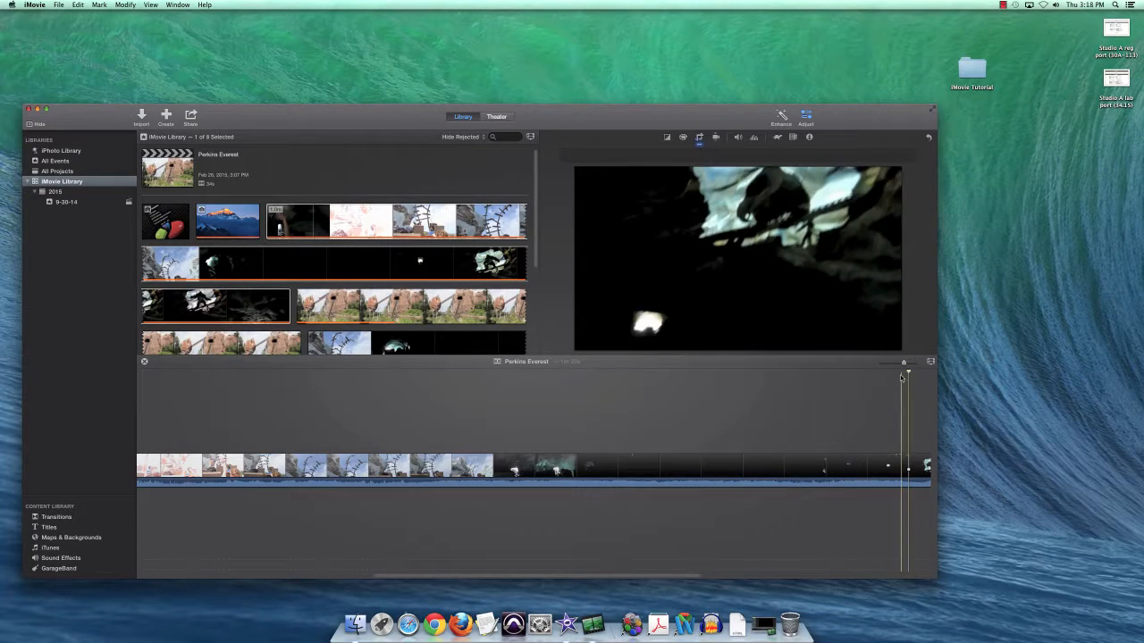
drag(907, 372, 554, 376)
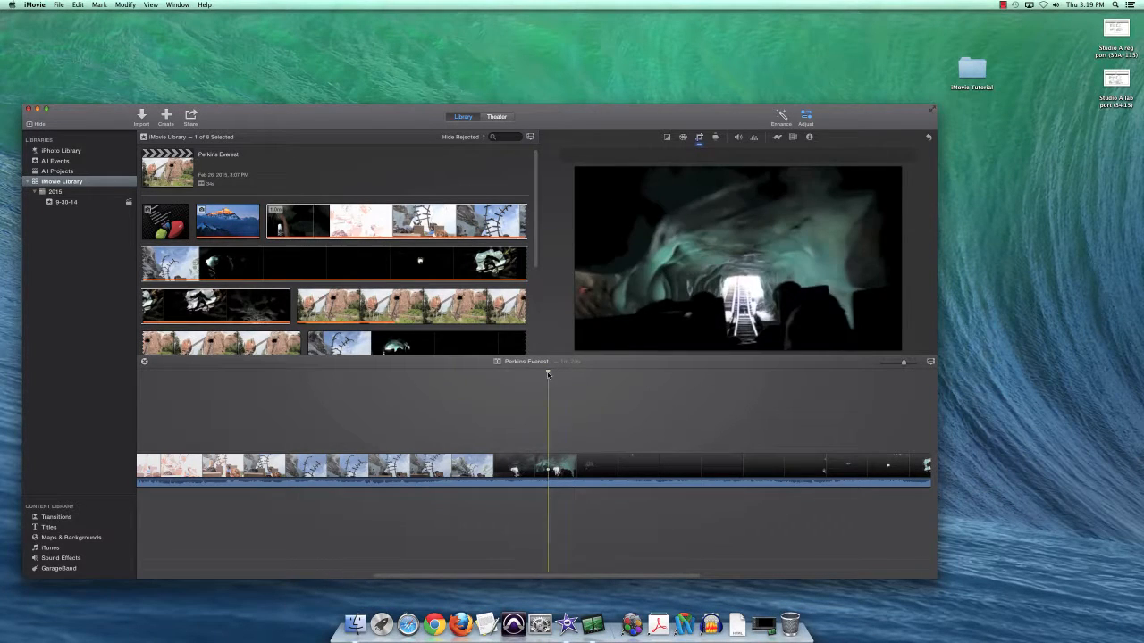
key(space)
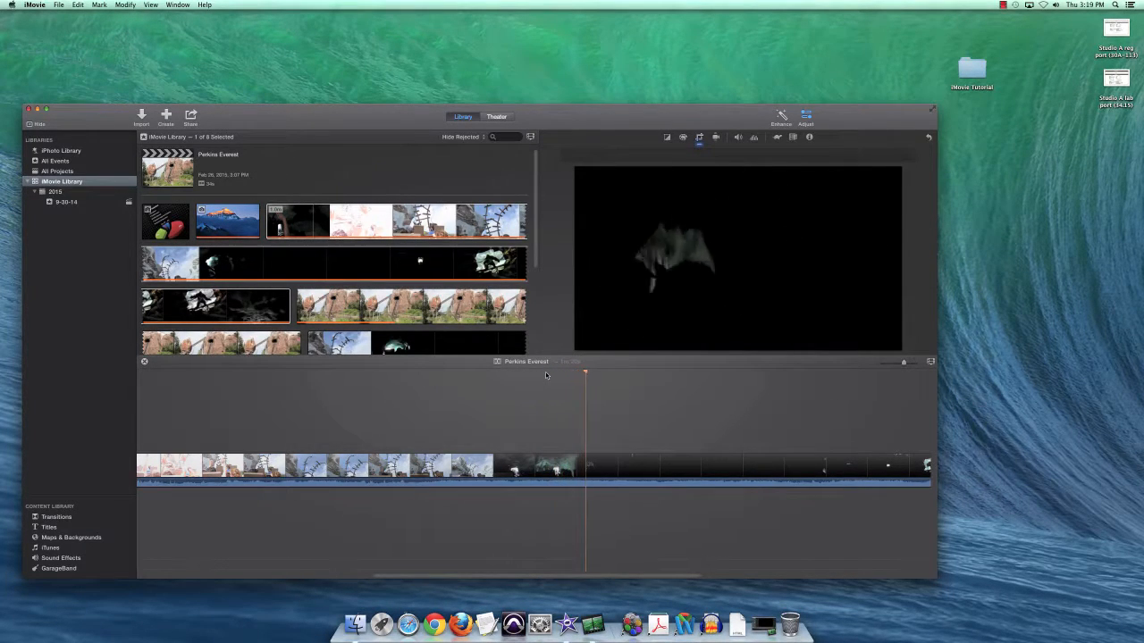
key(space)
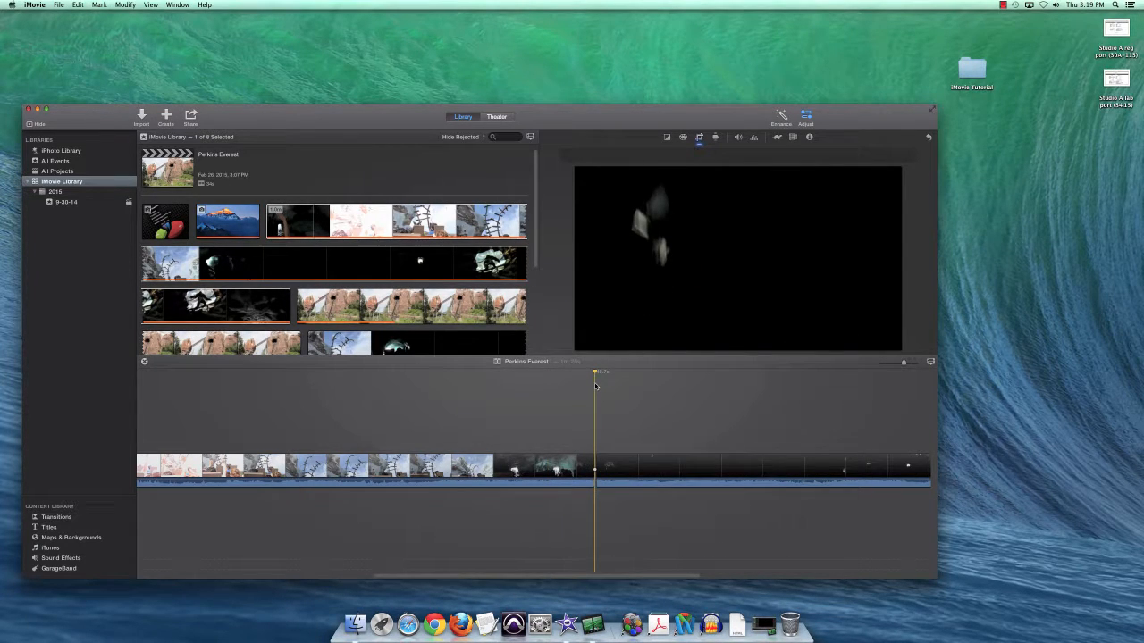
key(space)
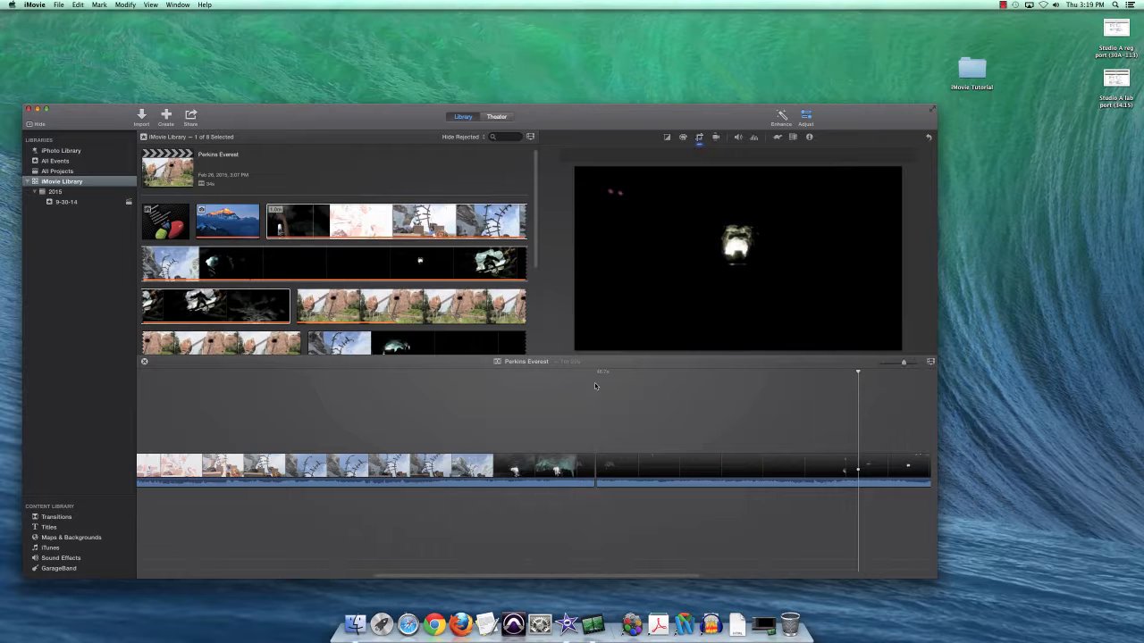
Delete the dark middle segment of the split ride clip and play across the new cut
click(660, 468)
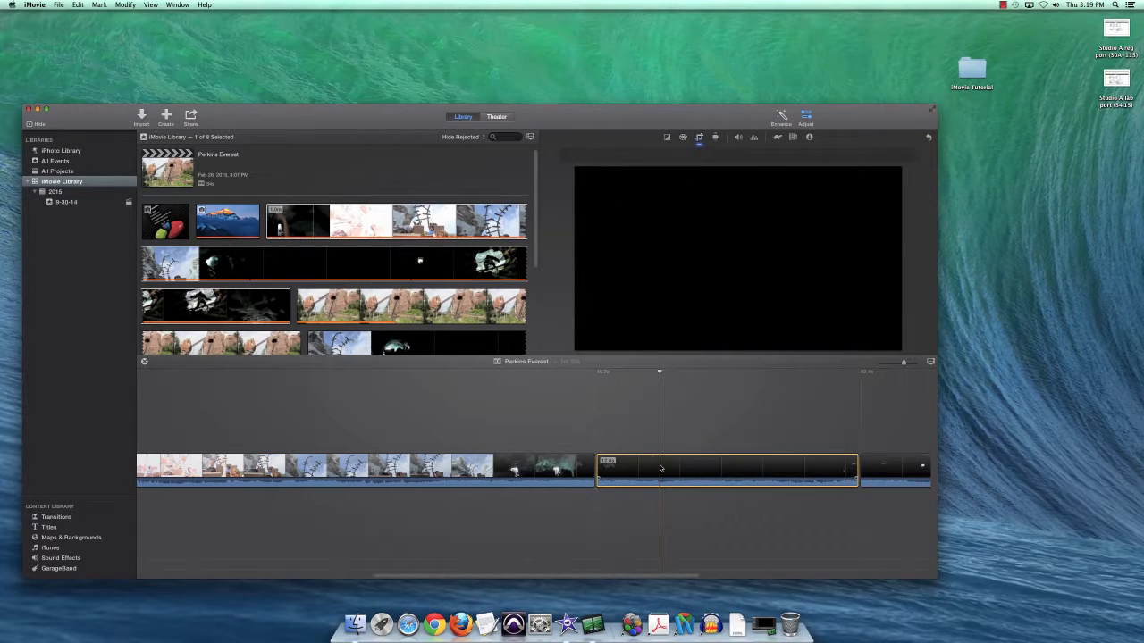
key(Delete)
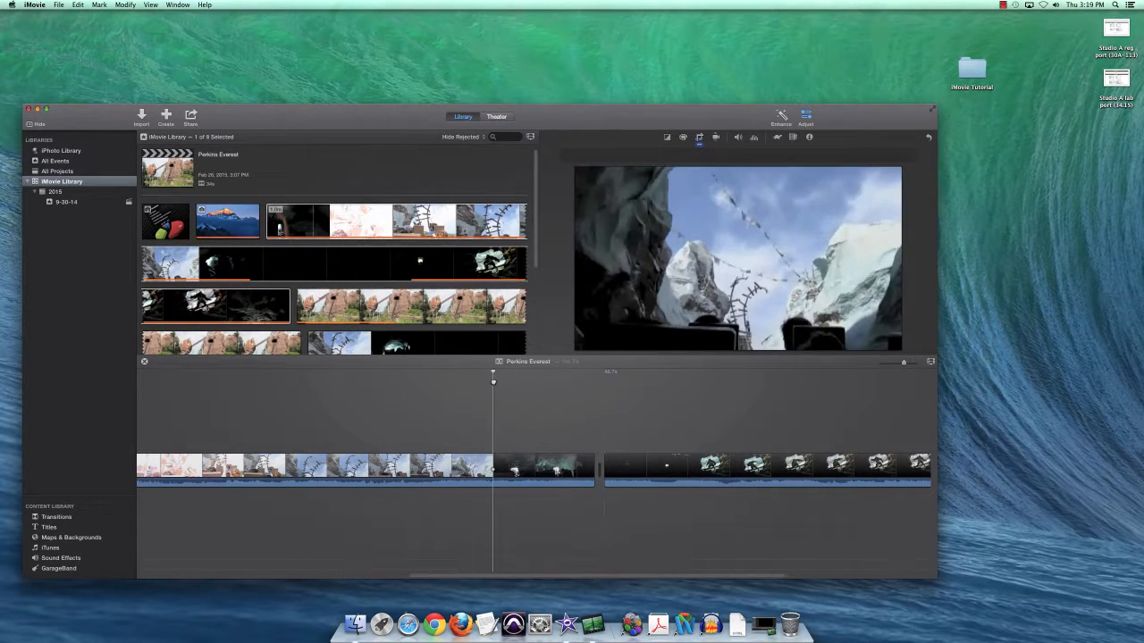
key(space)
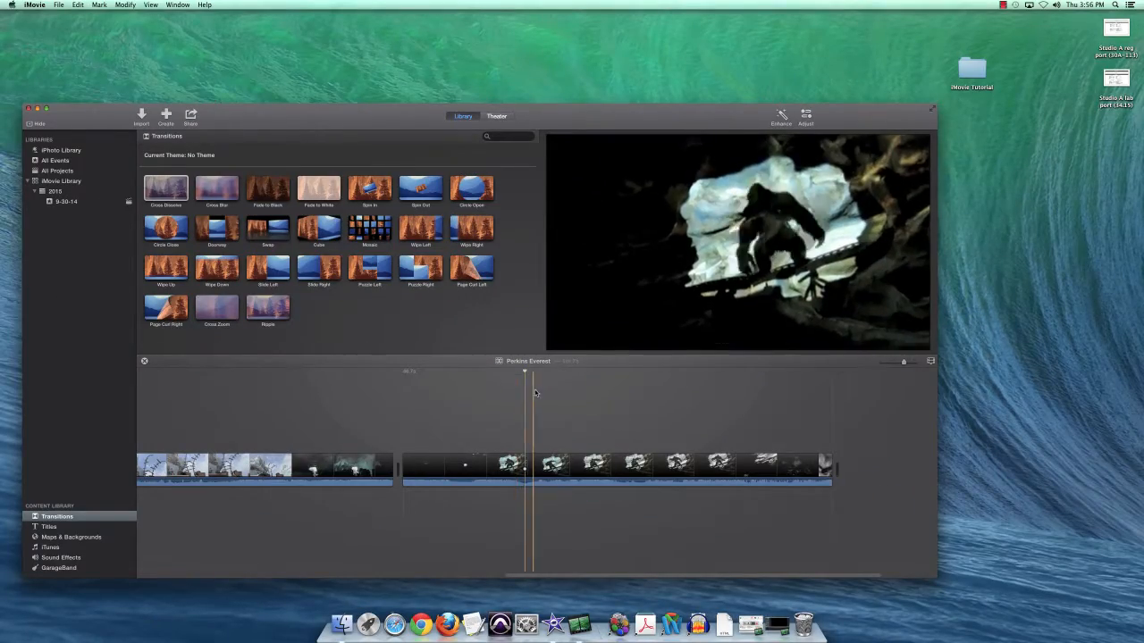
Try audio fades at both ends of the first mountain segment and try raising its volume to 400%
drag(525, 371, 17, 419)
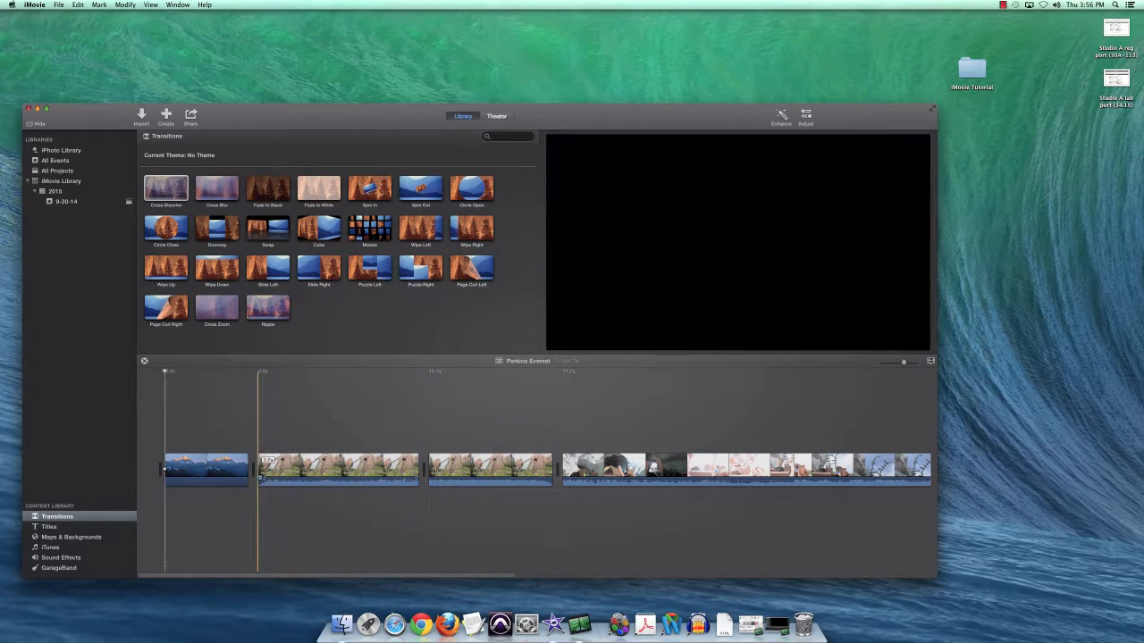
drag(260, 478, 332, 480)
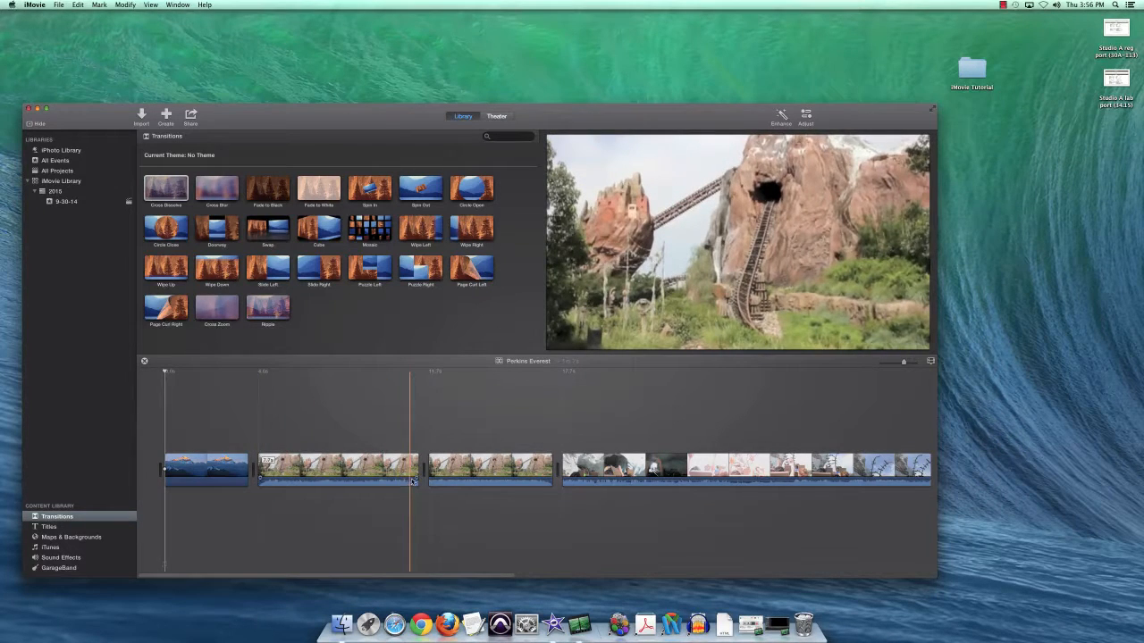
drag(415, 479, 337, 491)
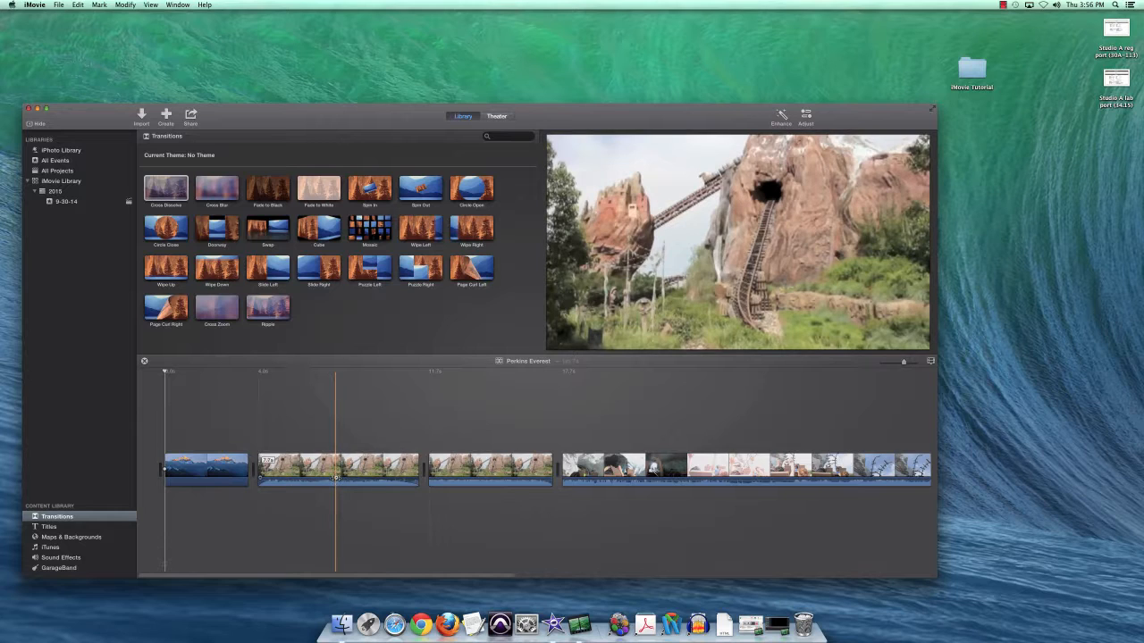
drag(336, 479, 421, 484)
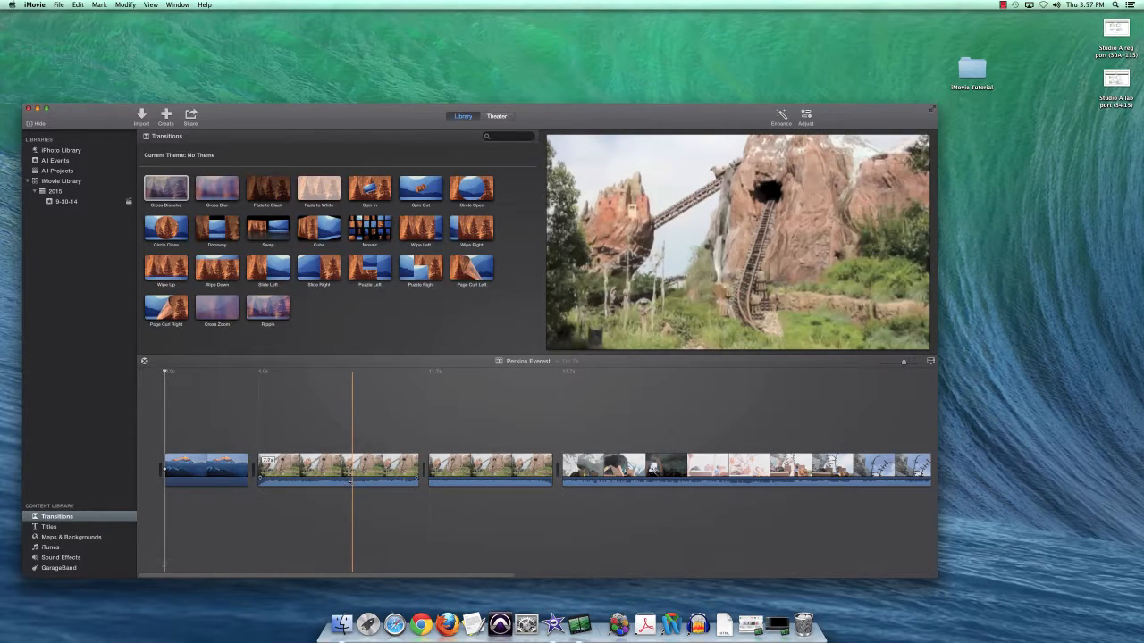
mouse_move(351, 481)
mouse_down()
mouse_move(355, 492)
mouse_move(355, 468)
mouse_up()
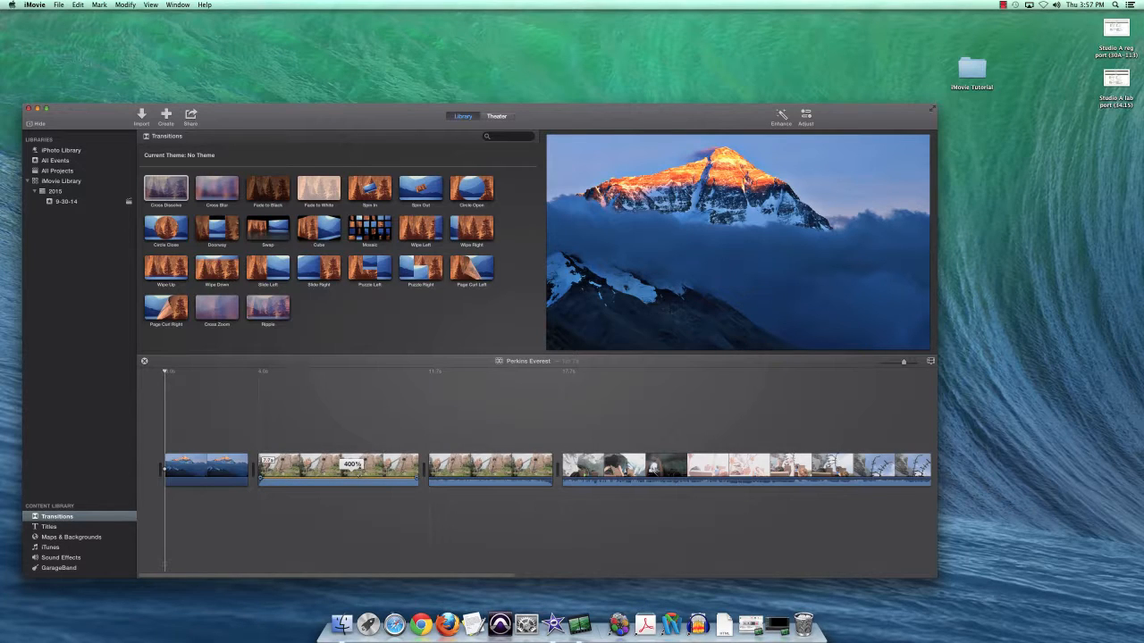
drag(358, 479, 360, 484)
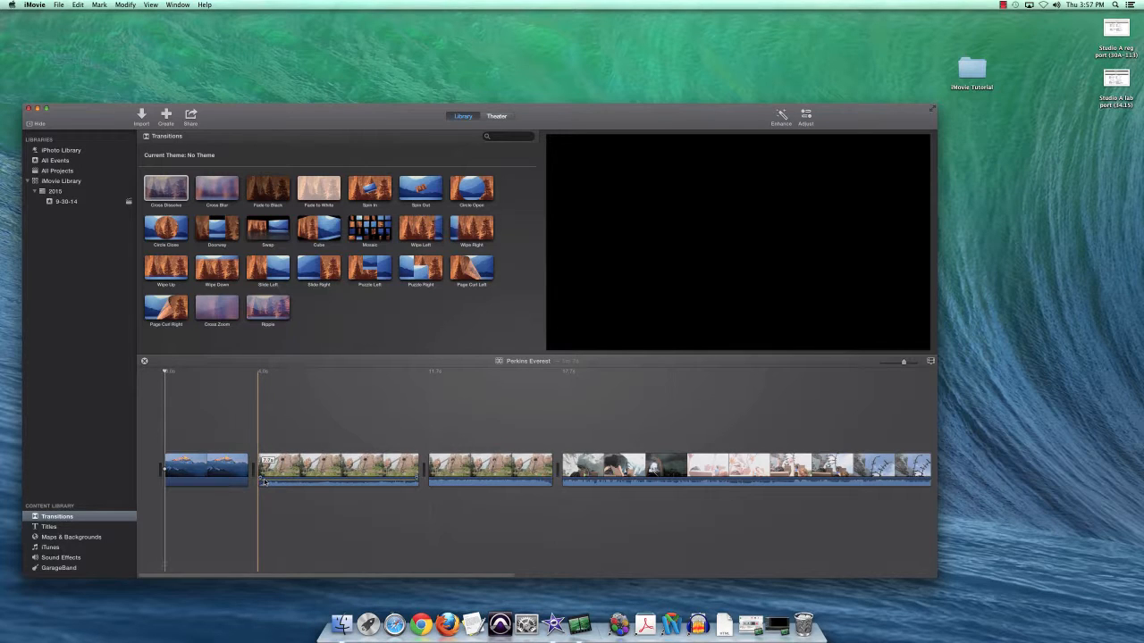
Give the first mountain segment's audio a fade-in at its start and a fade-out at its end
click(279, 483)
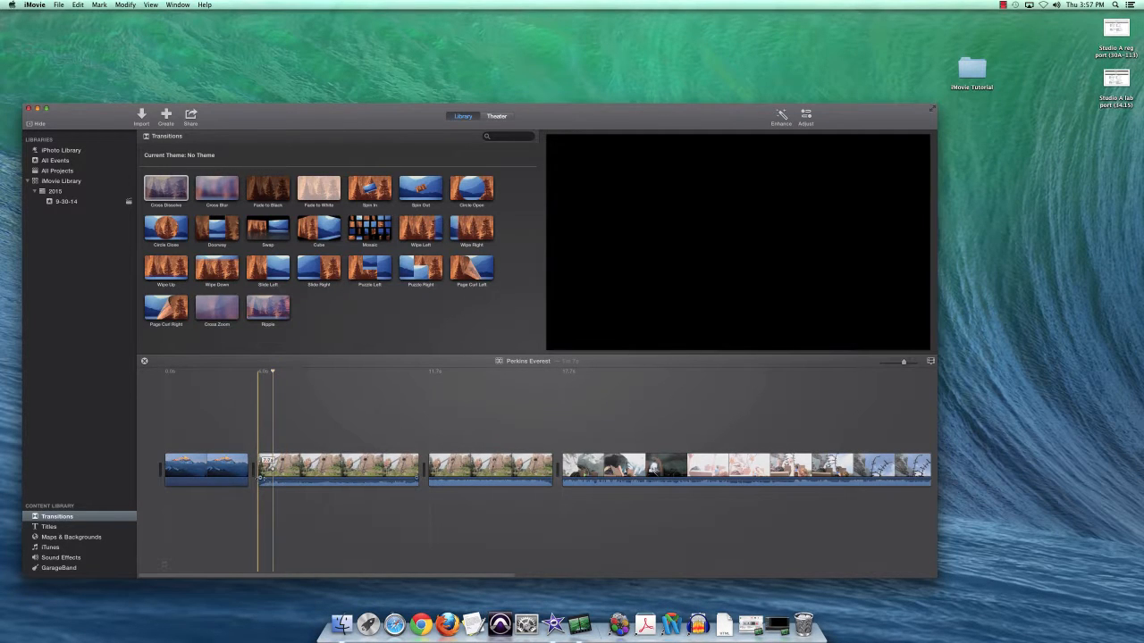
drag(261, 479, 363, 484)
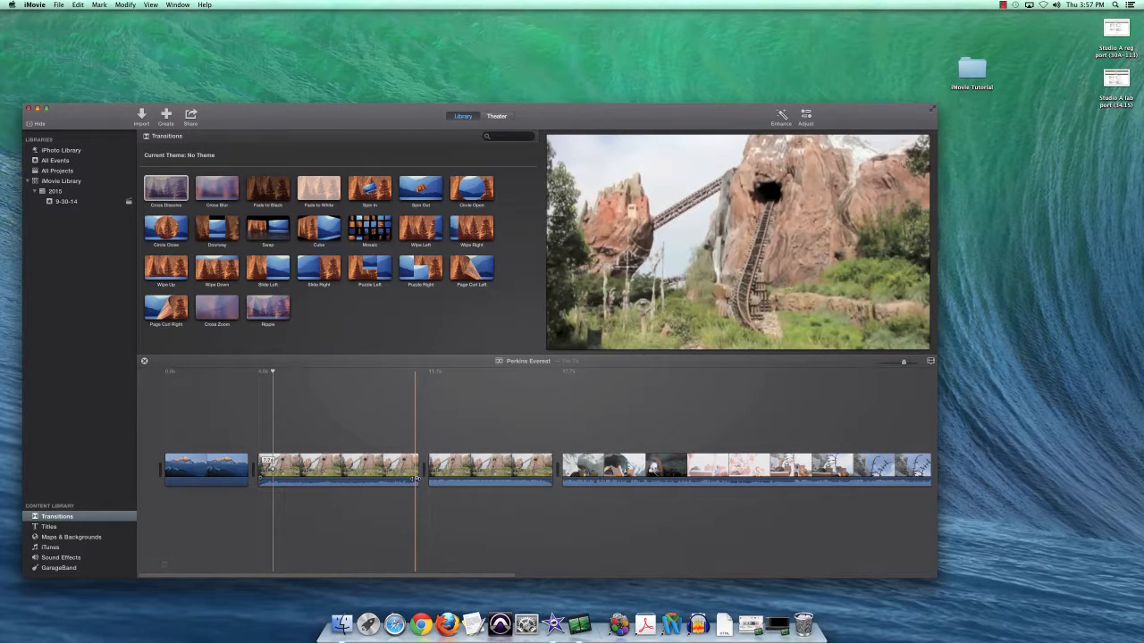
drag(418, 480, 330, 486)
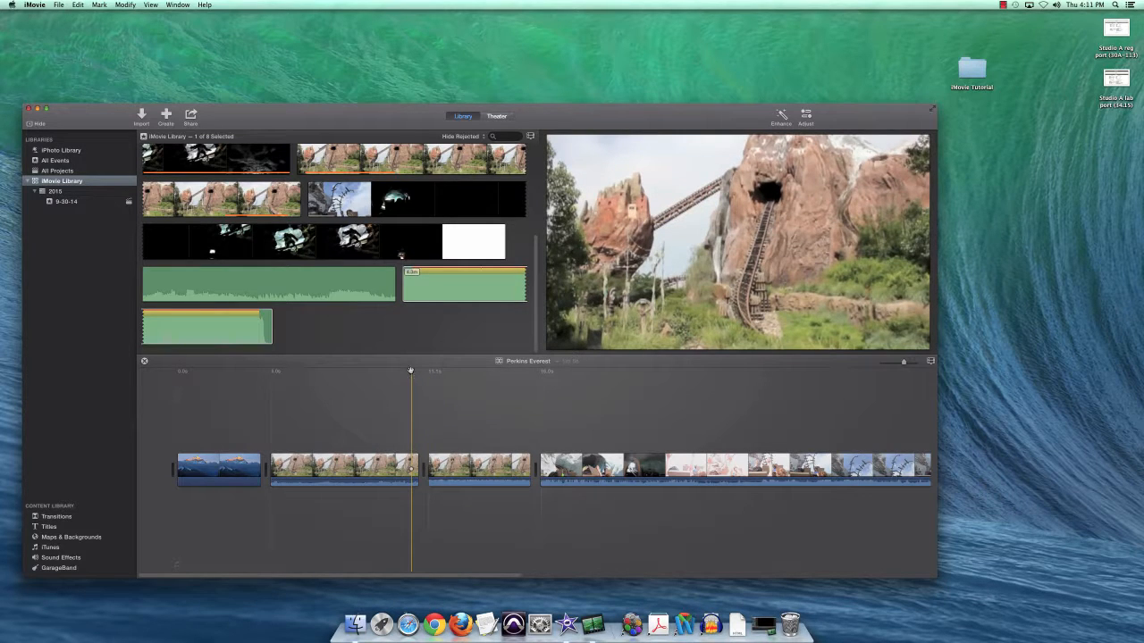
Play repeatedly across the cut between the second mountain segment and the ride clip to examine how abrupt it is
click(512, 382)
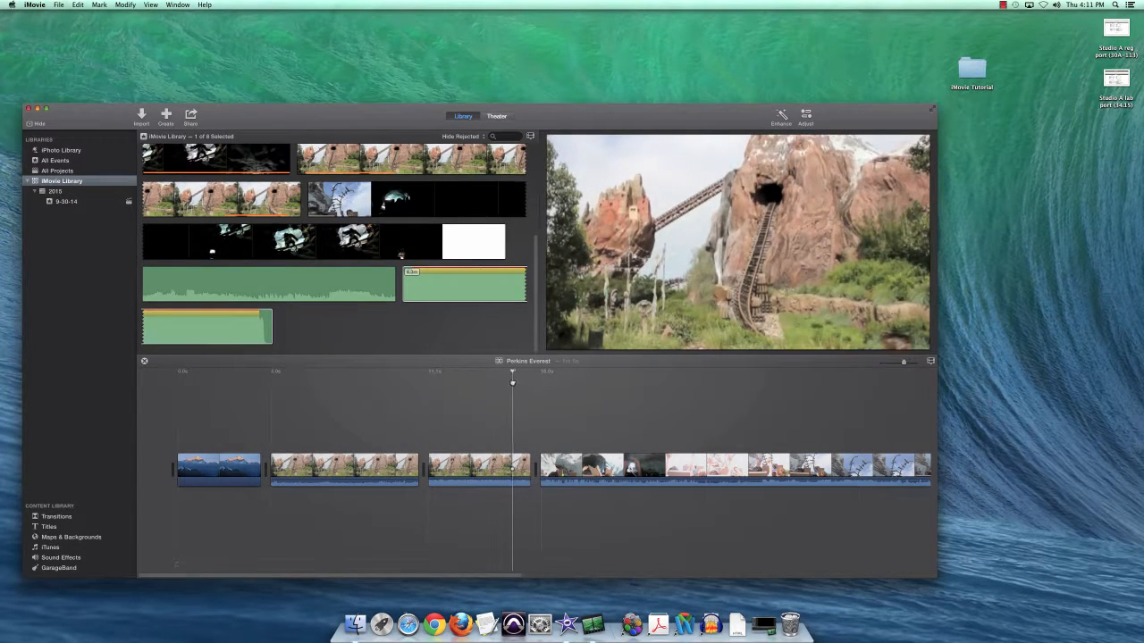
key(space)
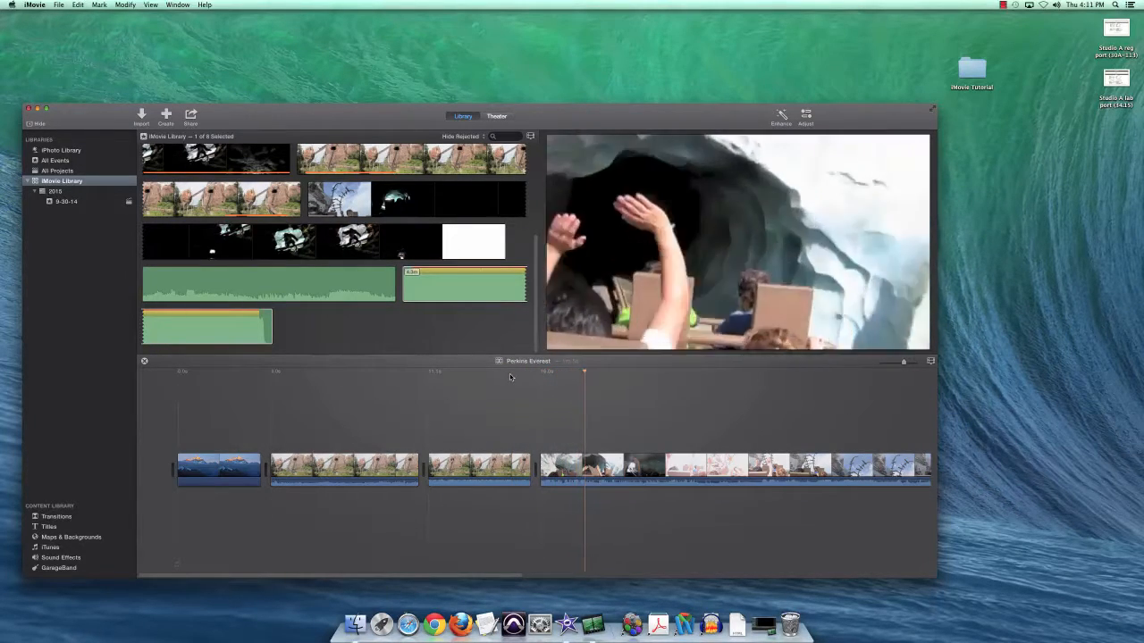
key(space)
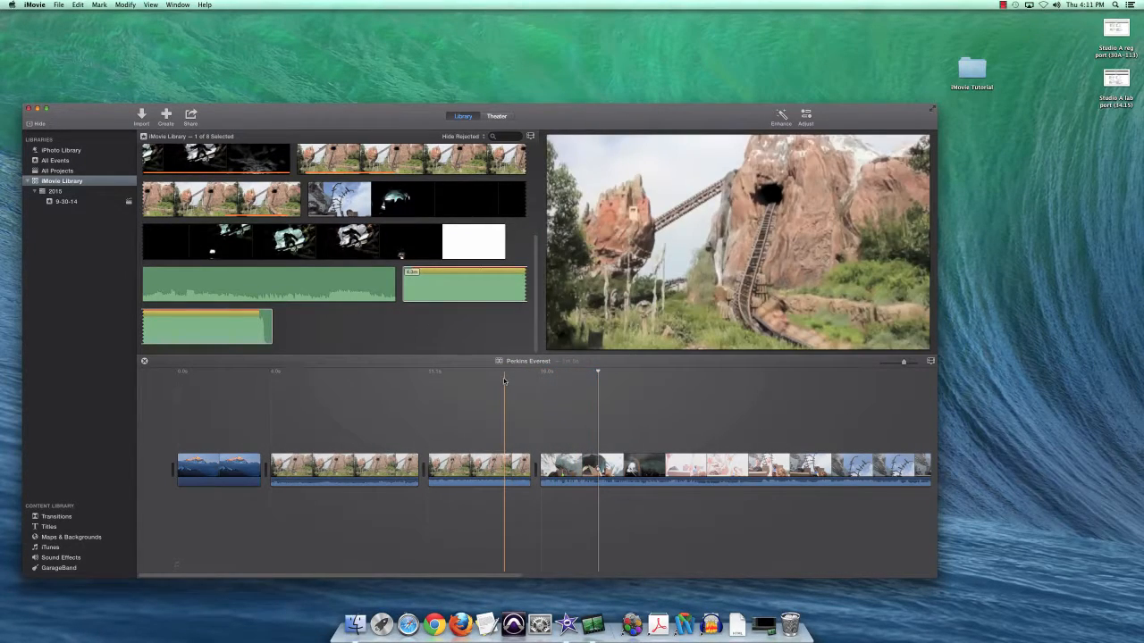
drag(598, 372, 513, 381)
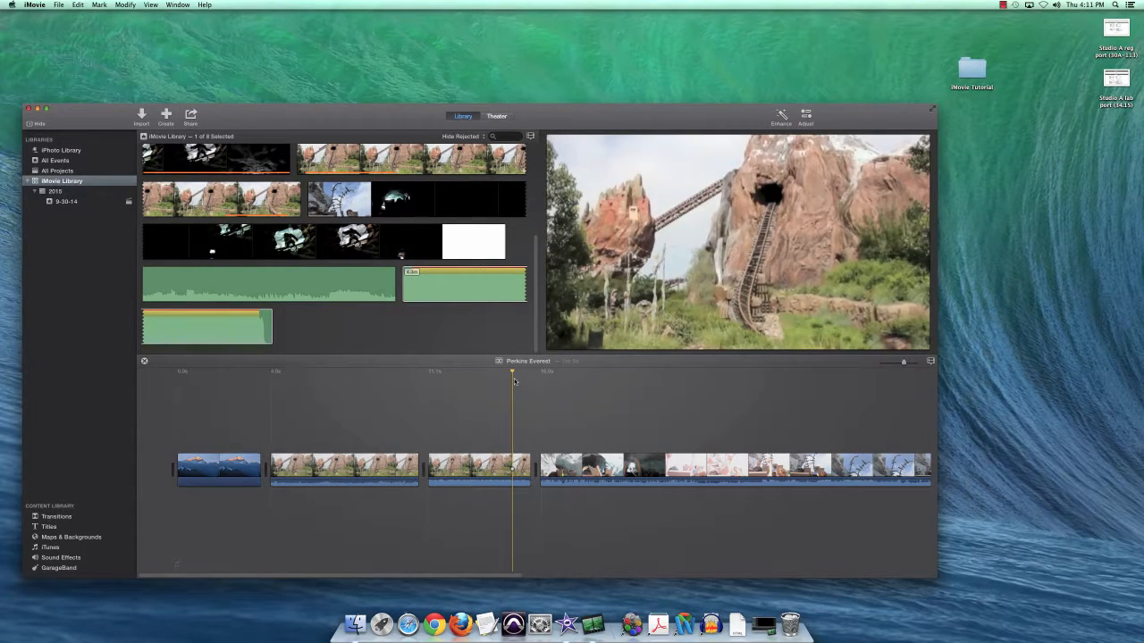
key(space)
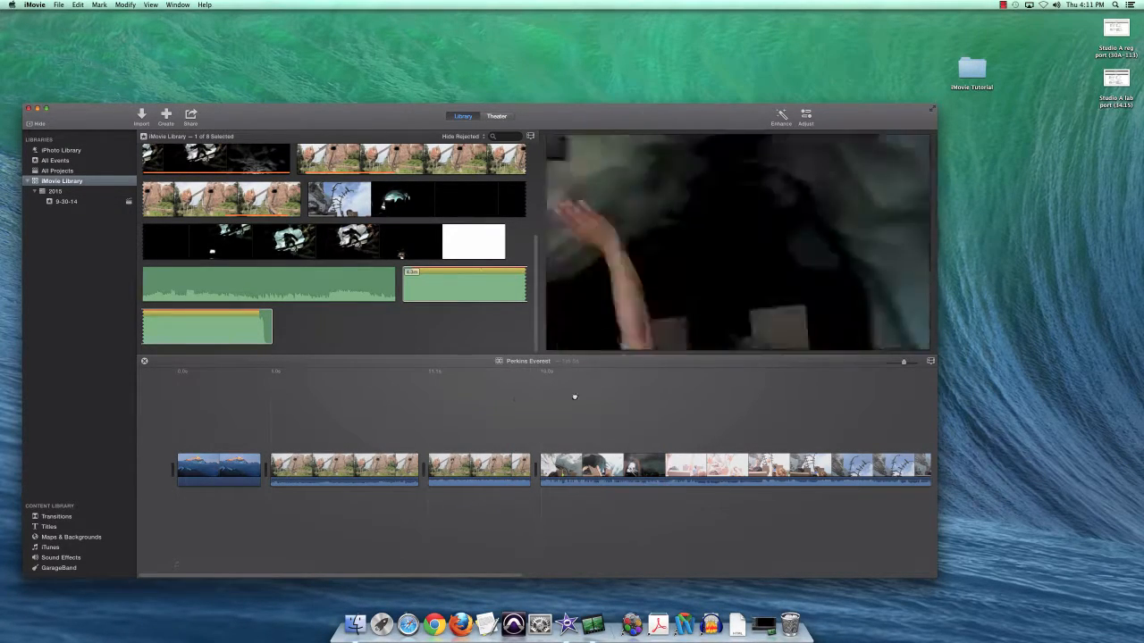
click(505, 400)
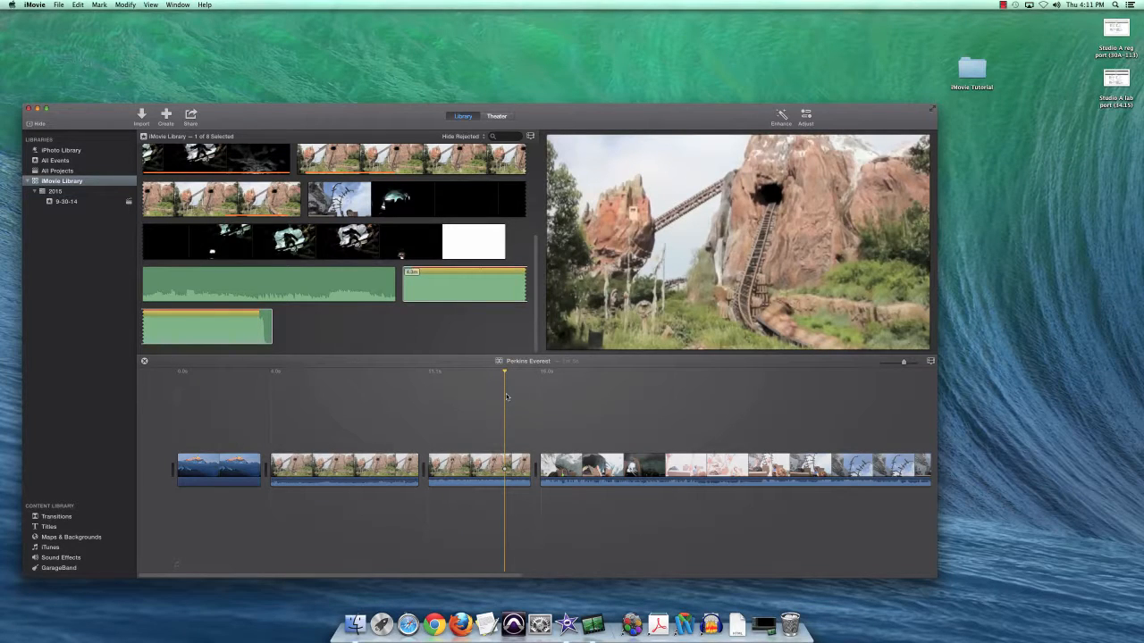
key(space)
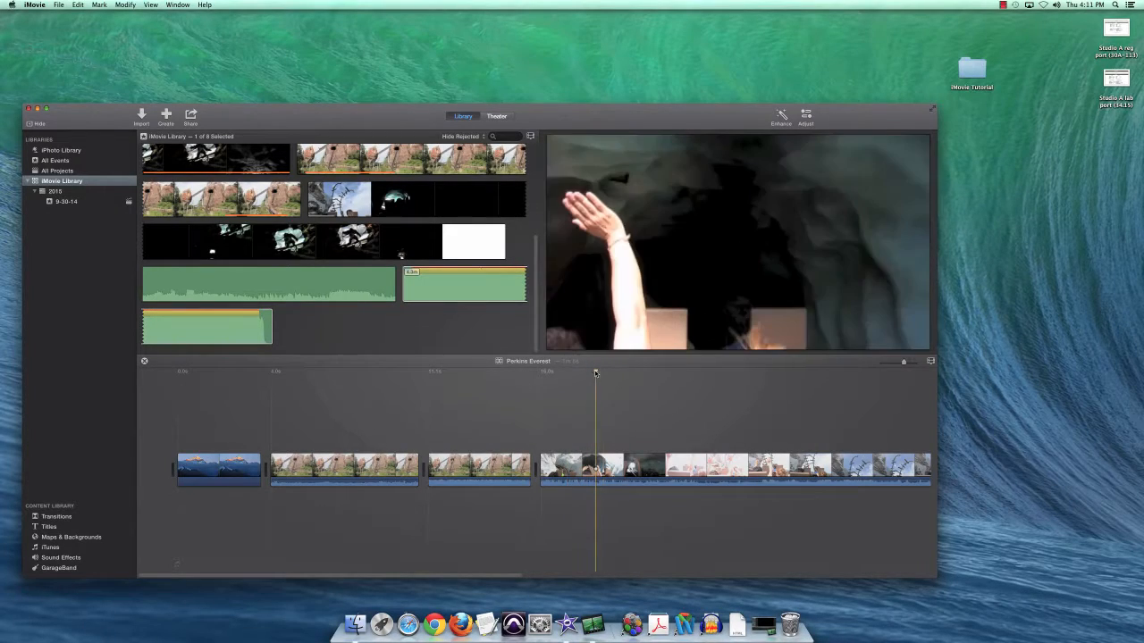
Add Cross Dissolve transitions at both ends of the mountain photo and play the movie from the beginning
drag(596, 372, 255, 406)
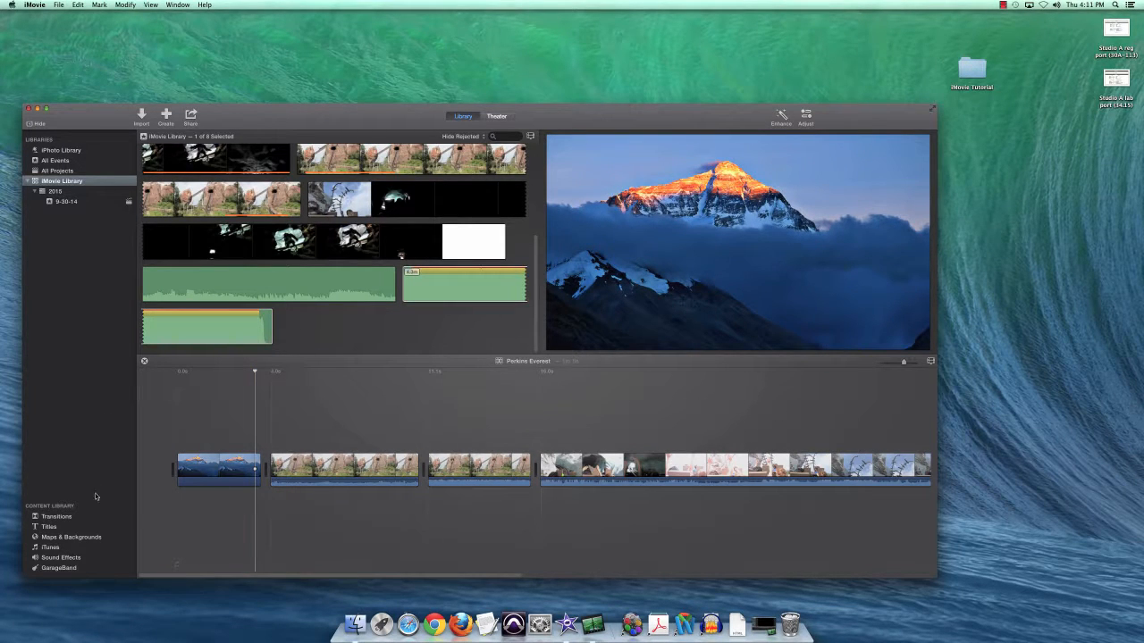
click(46, 516)
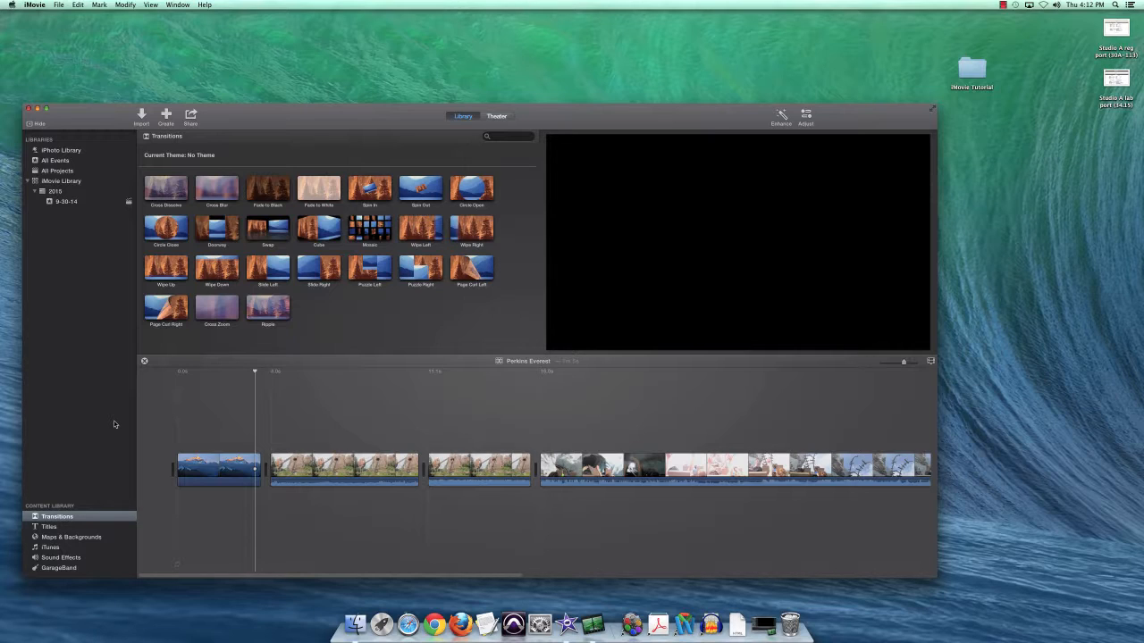
click(312, 234)
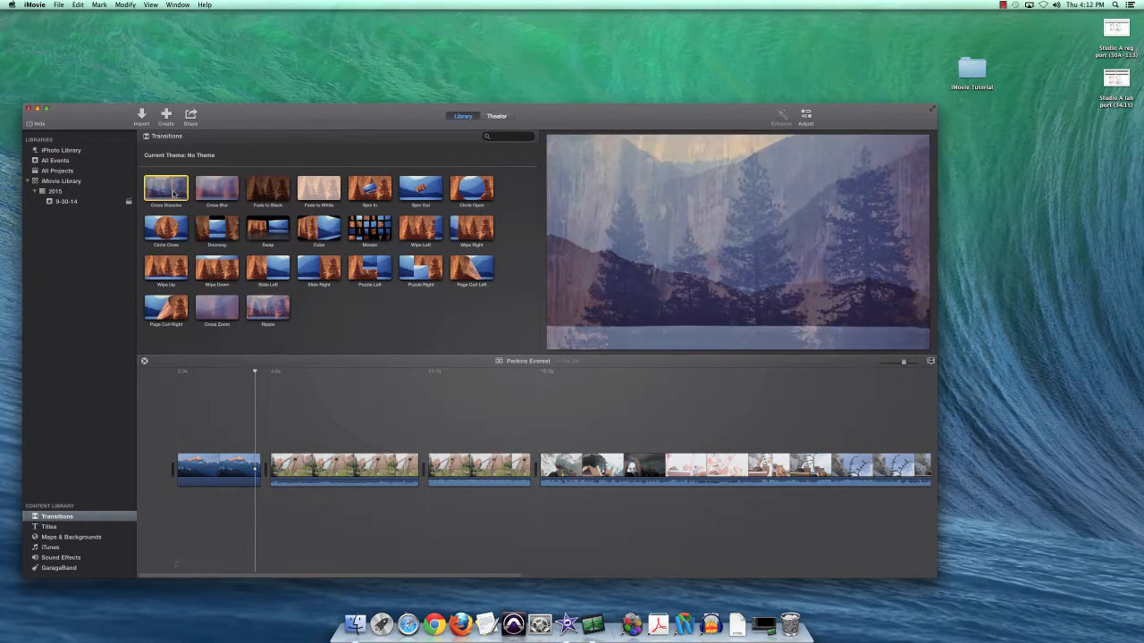
drag(174, 192, 240, 471)
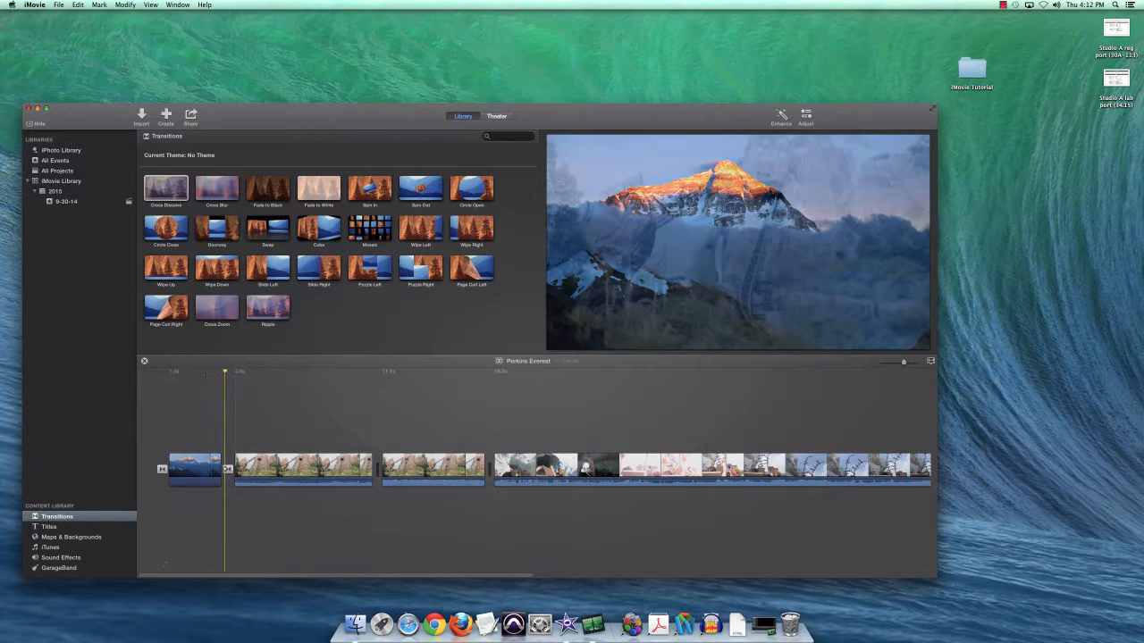
drag(225, 372, 120, 389)
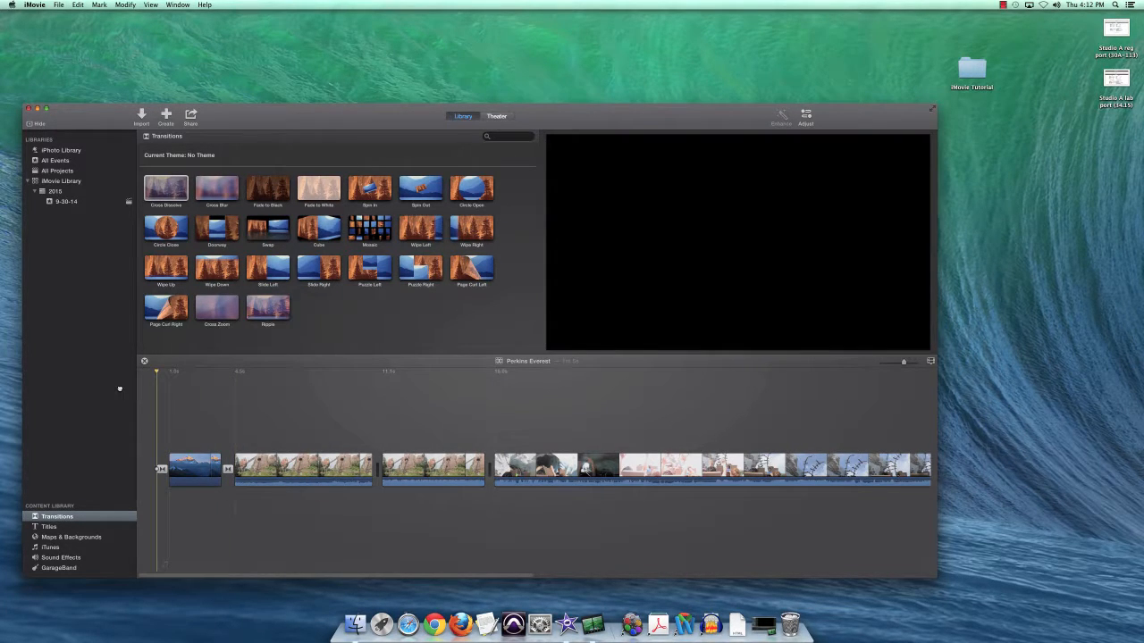
key(space)
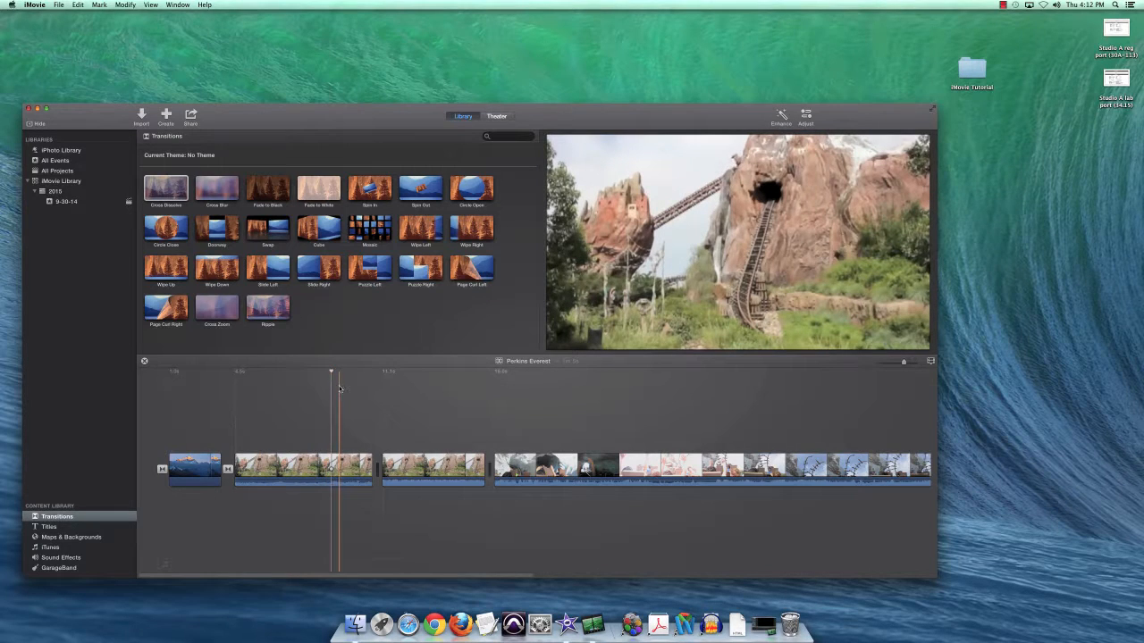
Add a Cross Blur transition between the two mountain segments and a Cube transition before the ride clip, playing across each
drag(224, 195, 367, 480)
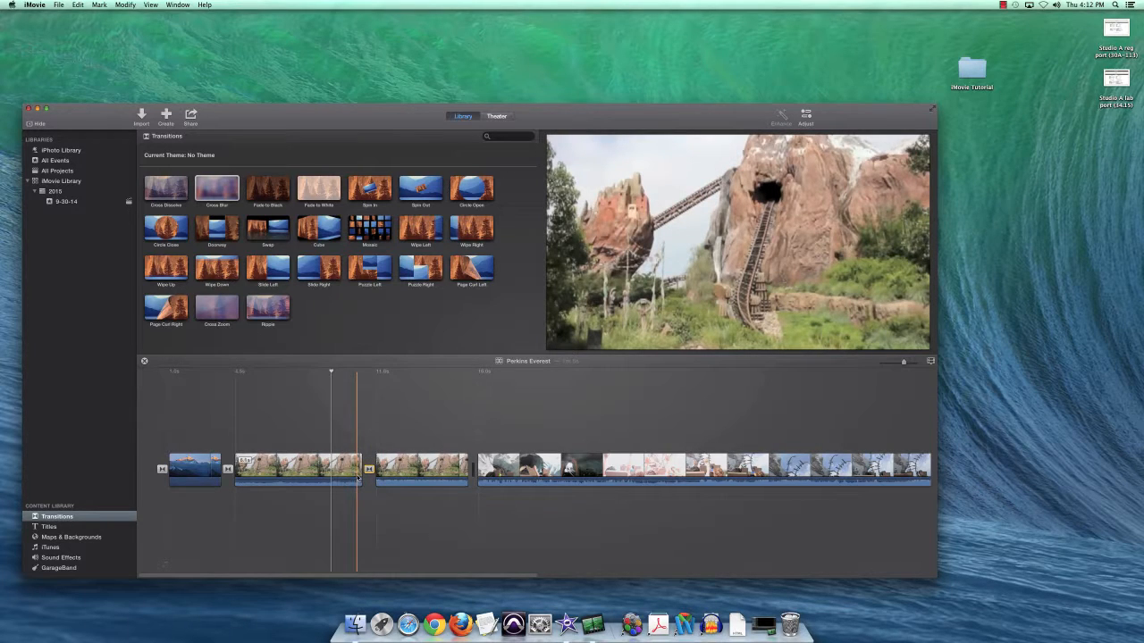
key(space)
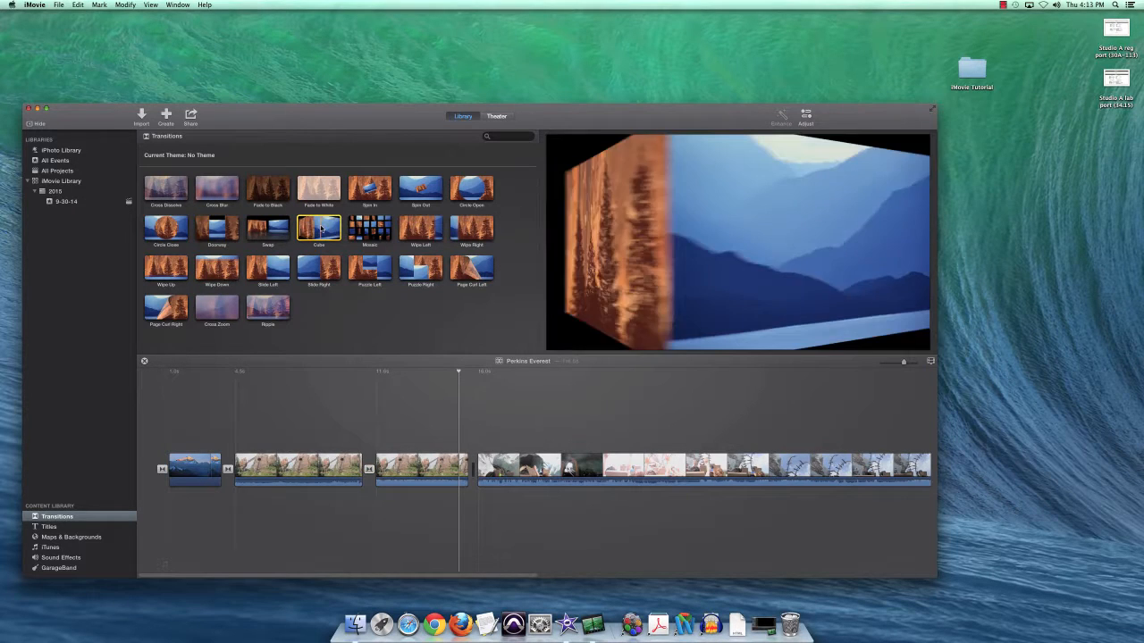
mouse_move(326, 230)
mouse_down()
mouse_move(357, 232)
mouse_move(571, 366)
mouse_move(464, 470)
mouse_up()
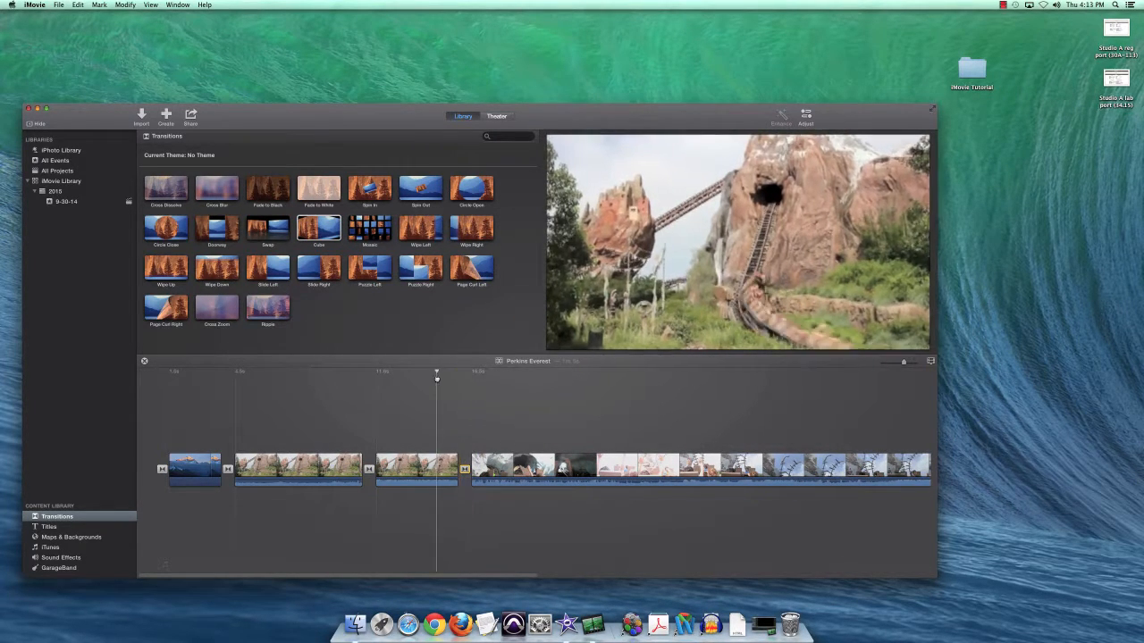
key(space)
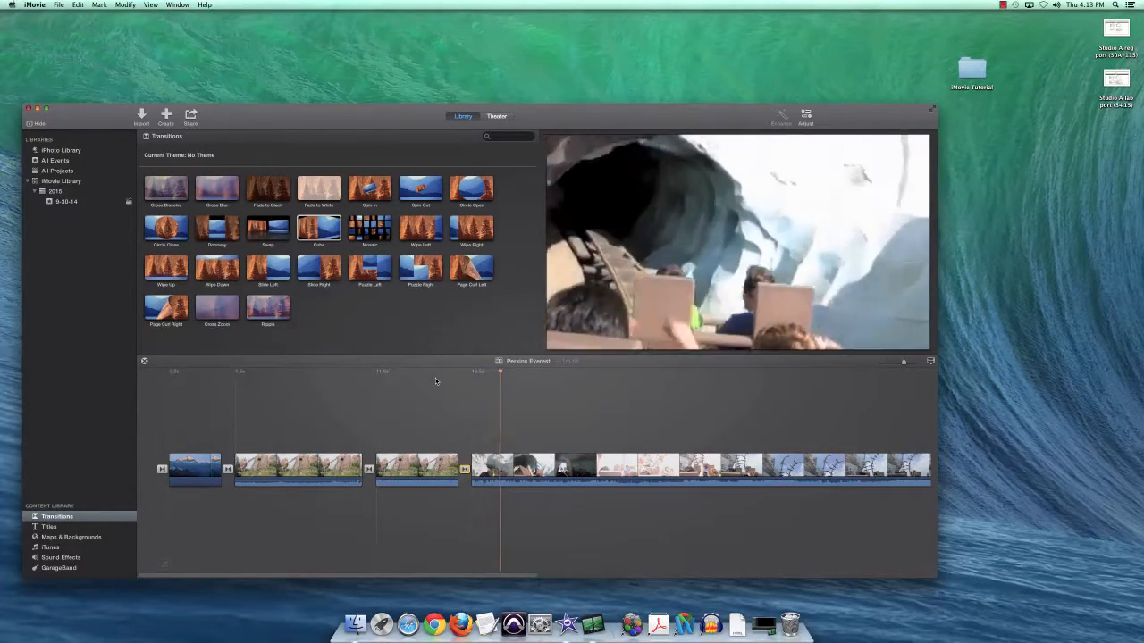
Add a Cross Dissolve transition between the ride clip and the final dark clip, playing across the join
drag(526, 371, 266, 439)
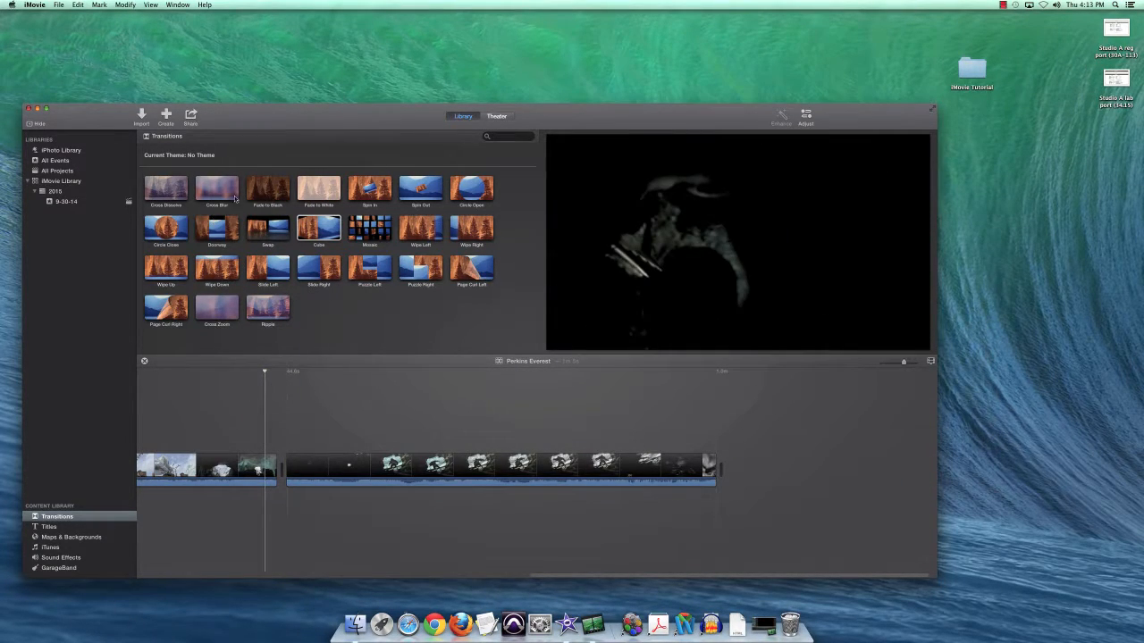
click(337, 226)
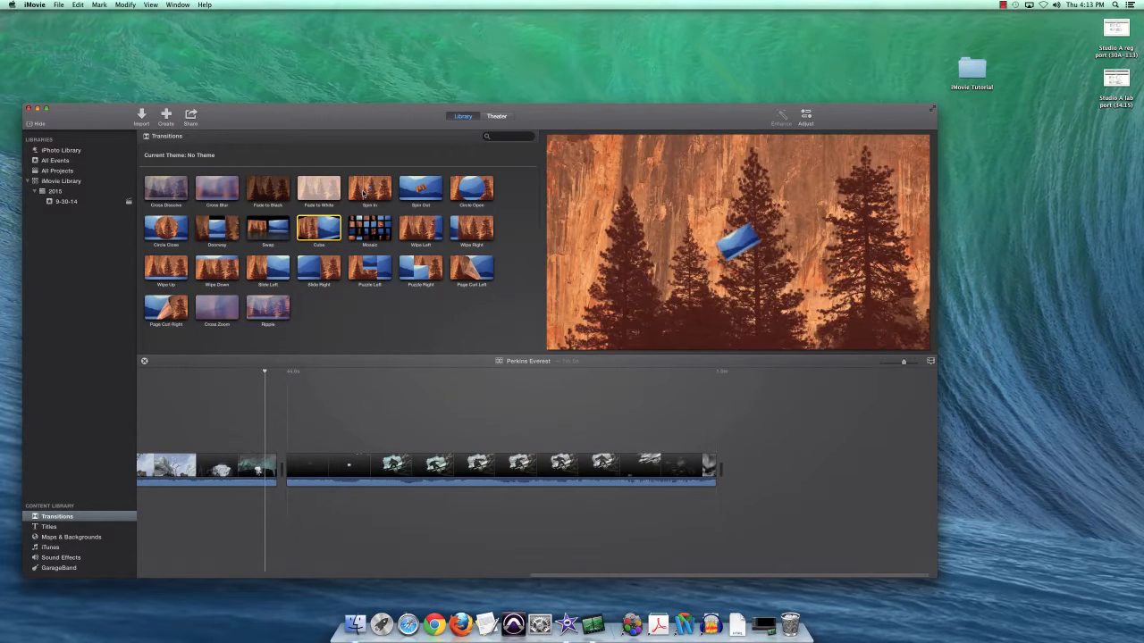
drag(166, 188, 300, 454)
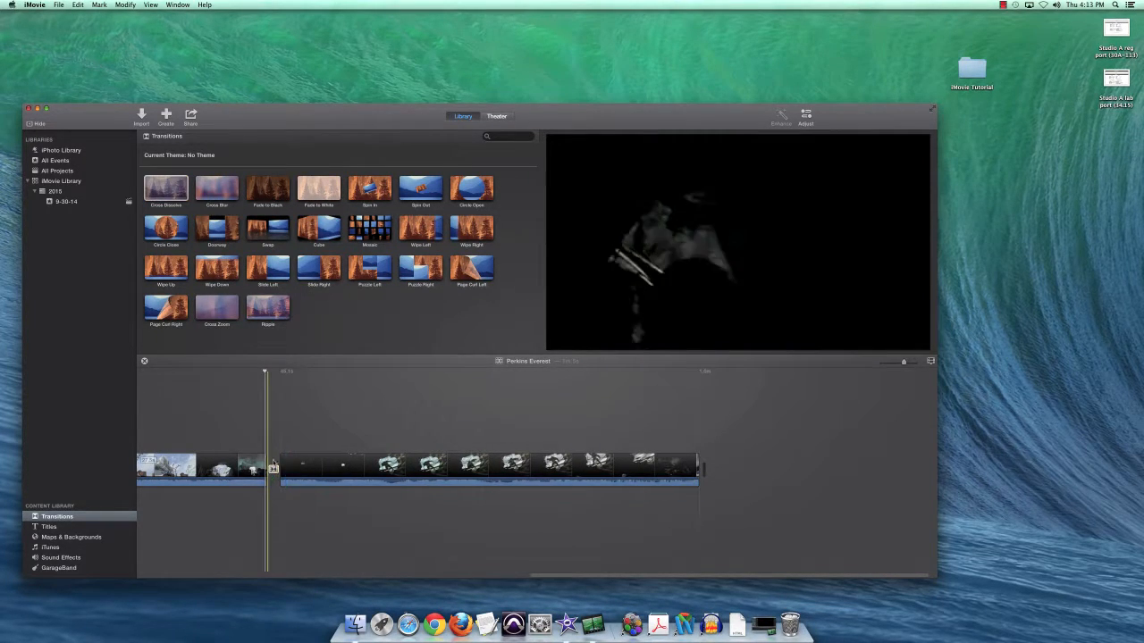
drag(265, 371, 247, 372)
key(space)
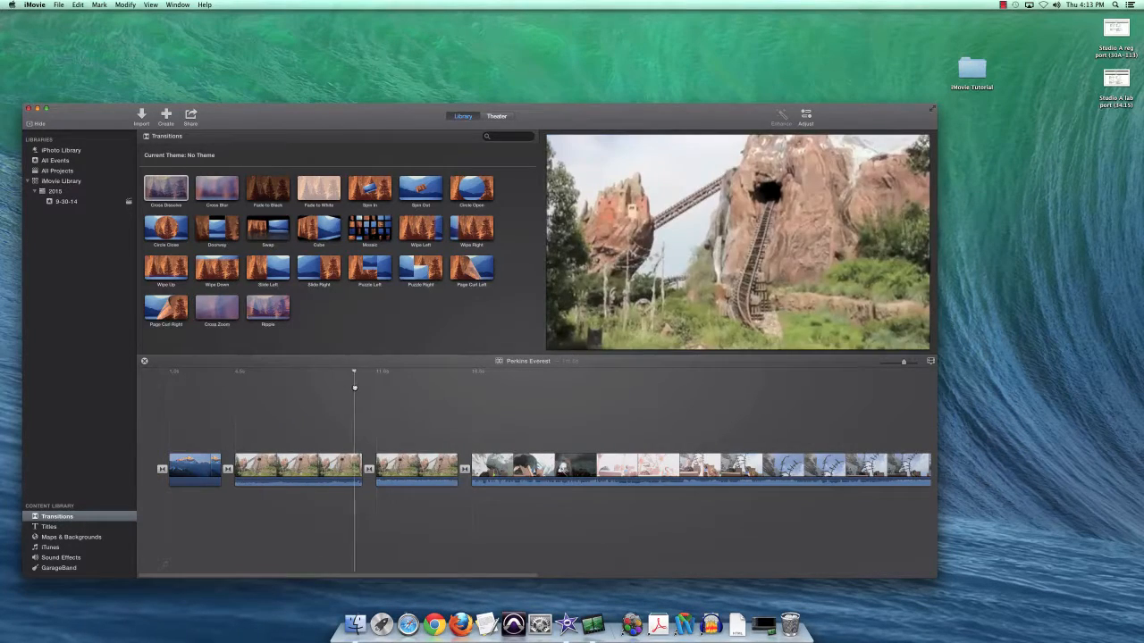
Replace the Cube transition before the ride clip with a Cross Dissolve and play across it
key(space)
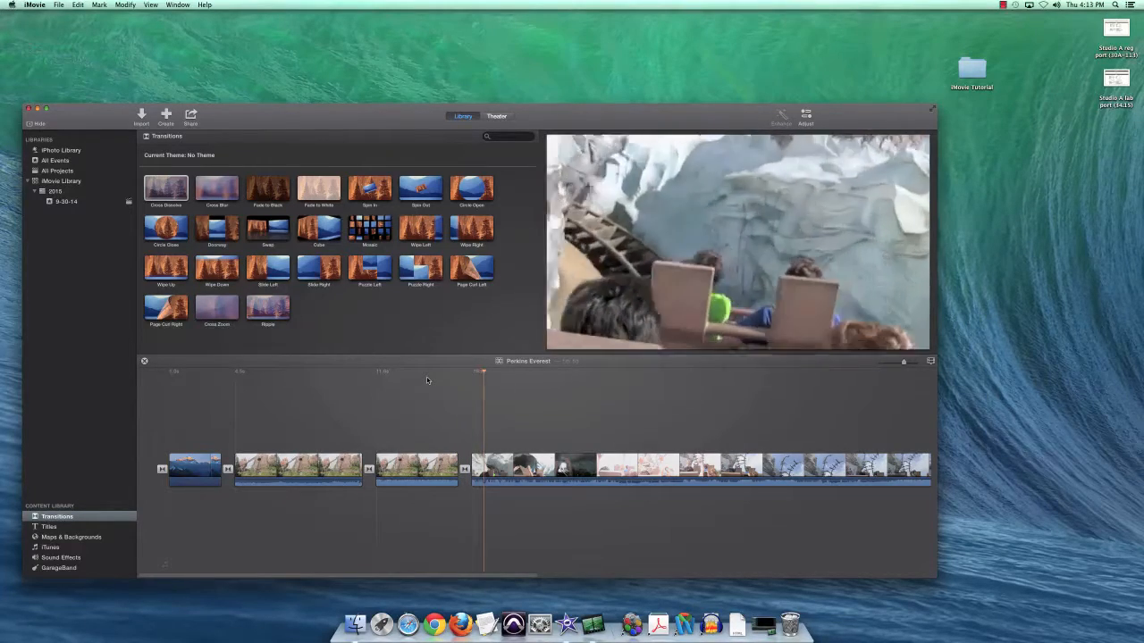
key(space)
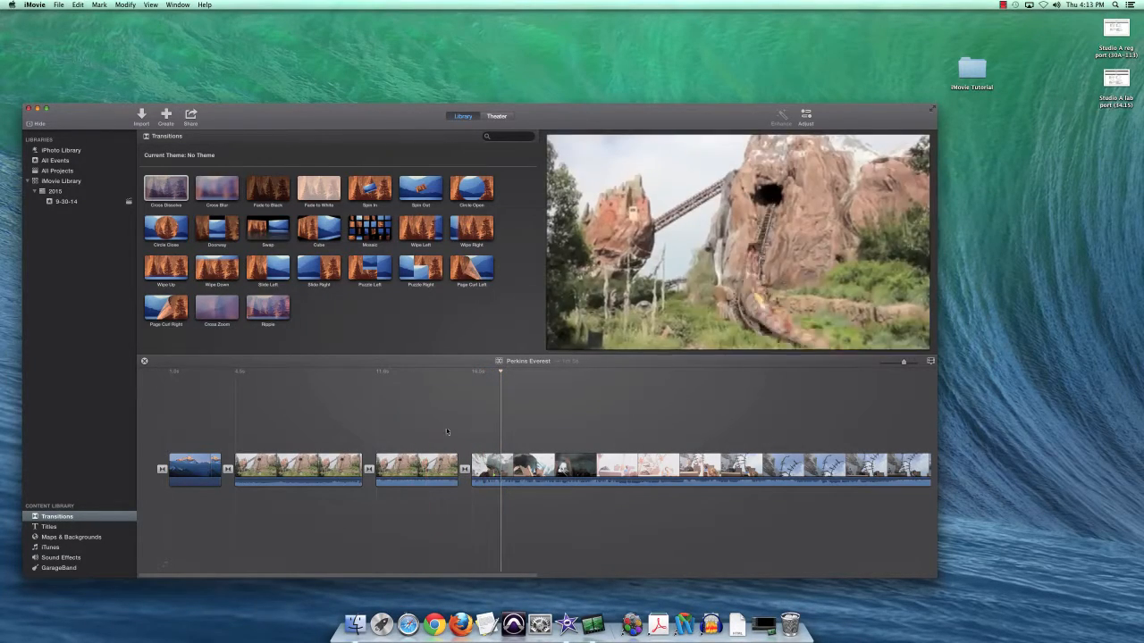
click(465, 469)
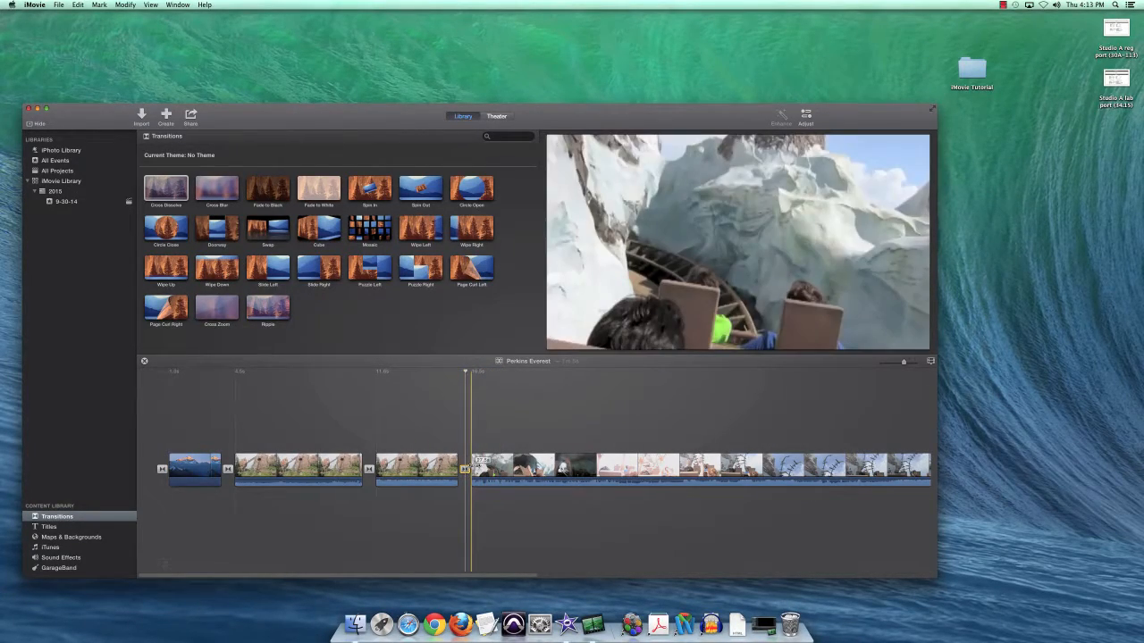
key(Delete)
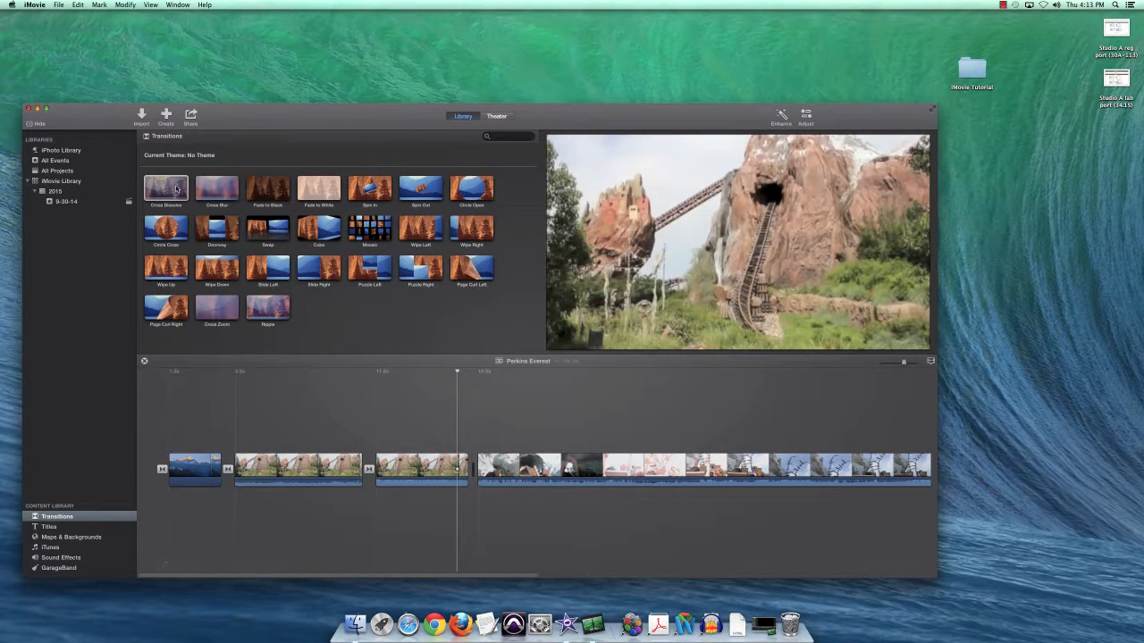
drag(176, 189, 464, 466)
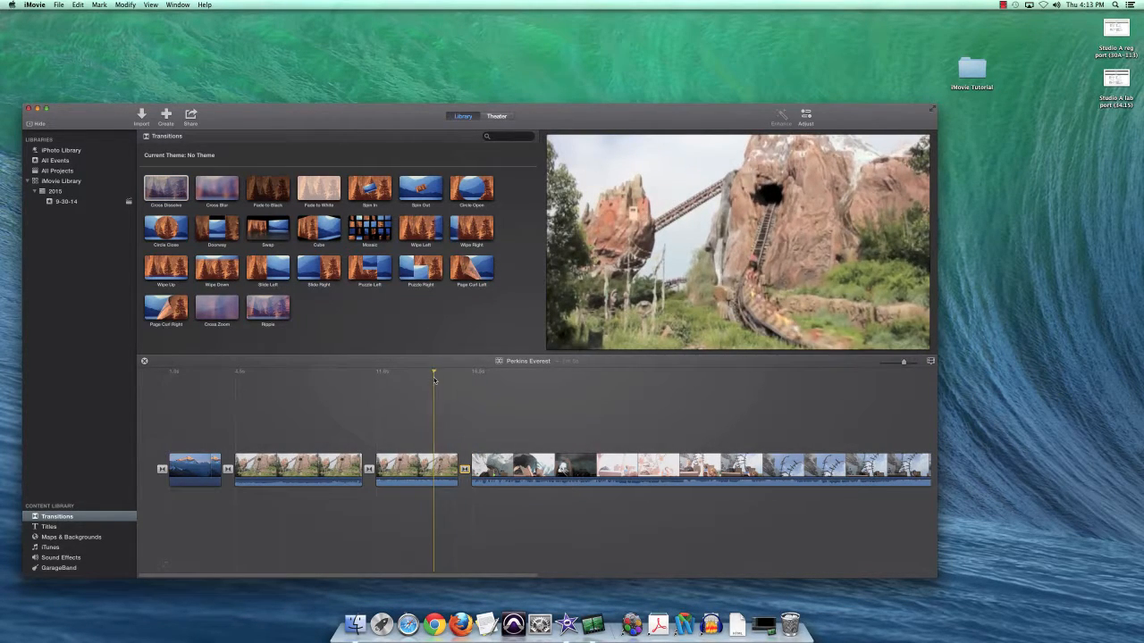
key(space)
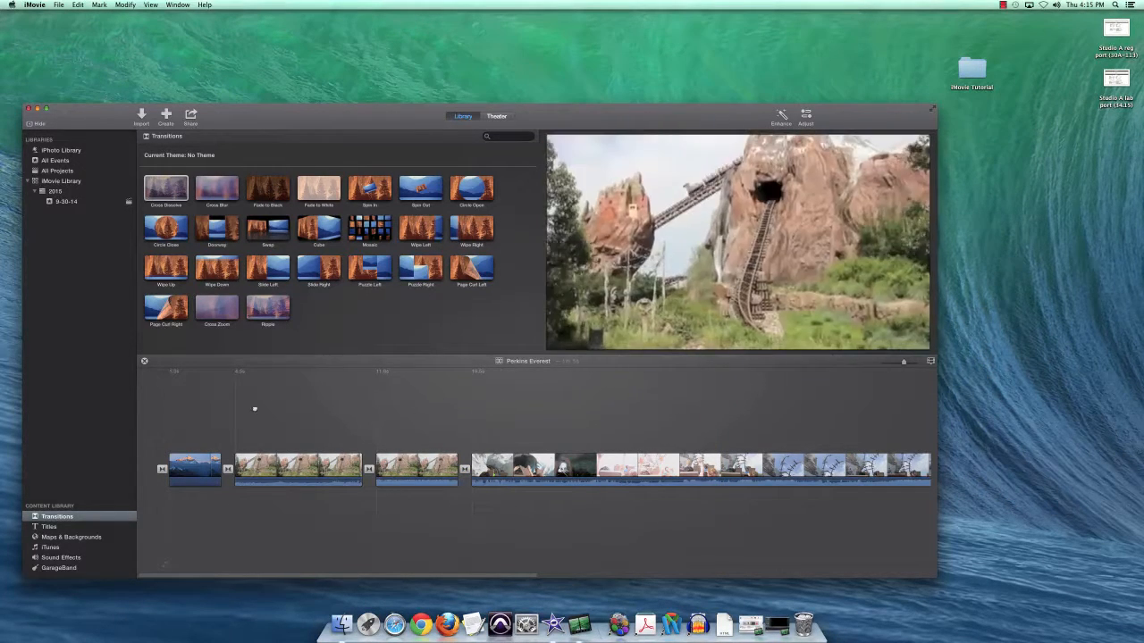
Play the opening photo briefly, and preview the available title styles, including Boogie Lights, Standard and Standard Lower Third
key(space)
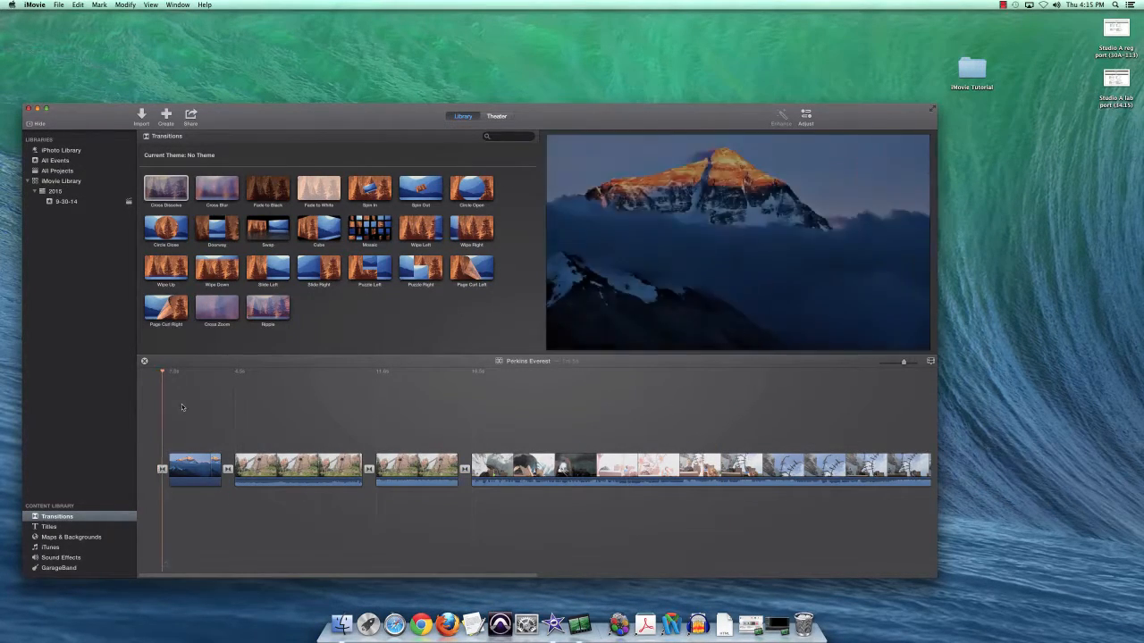
key(space)
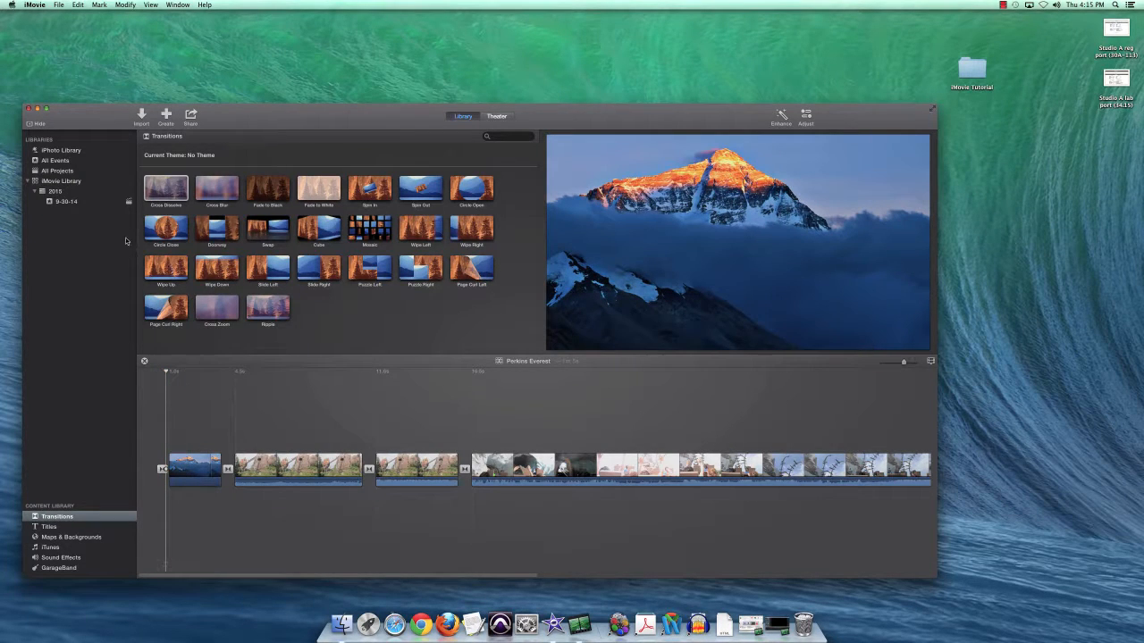
click(44, 532)
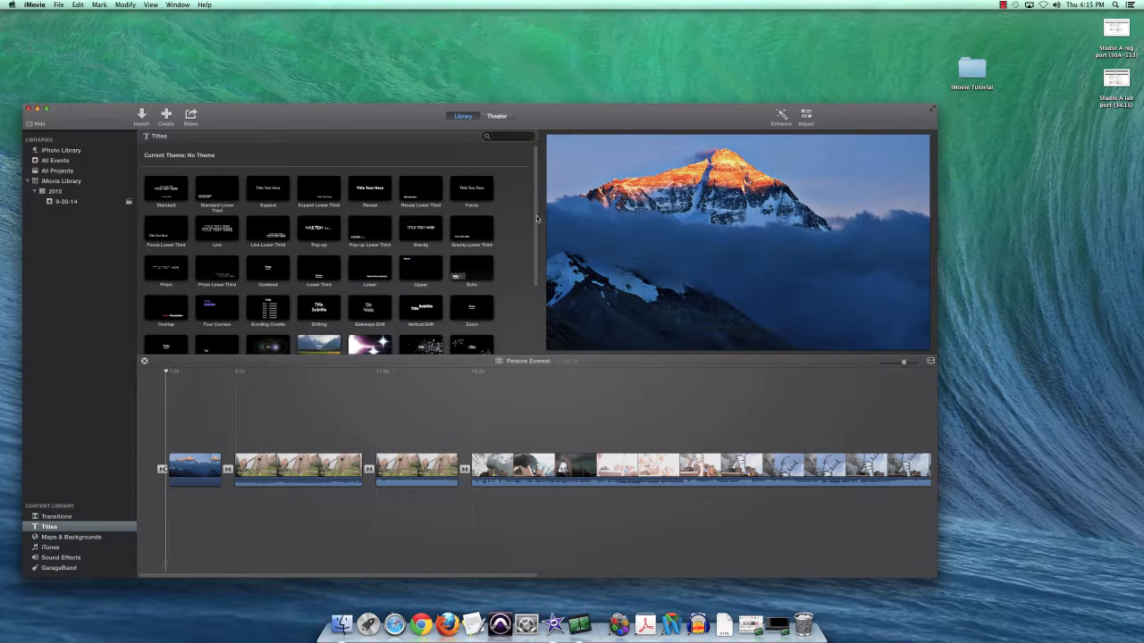
drag(538, 216, 533, 269)
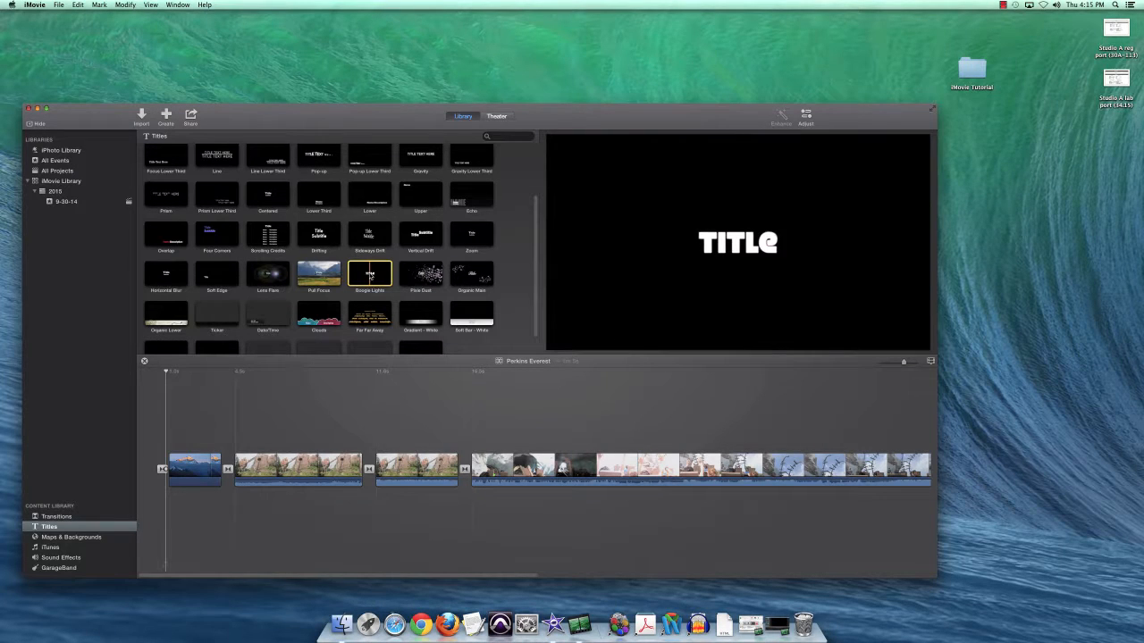
click(388, 274)
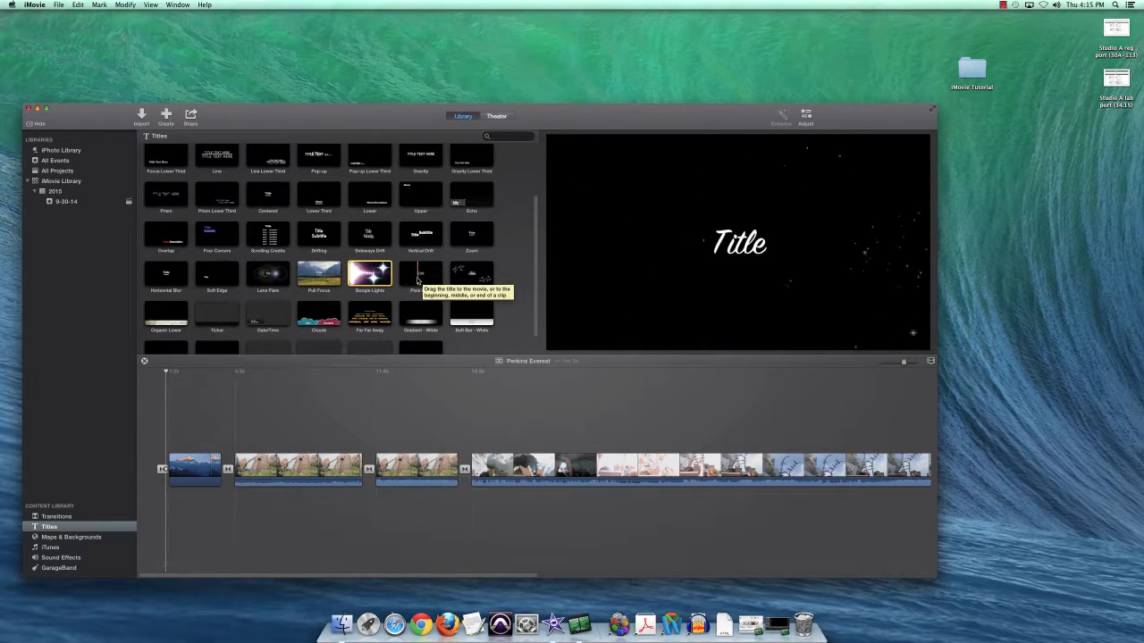
drag(536, 254, 514, 195)
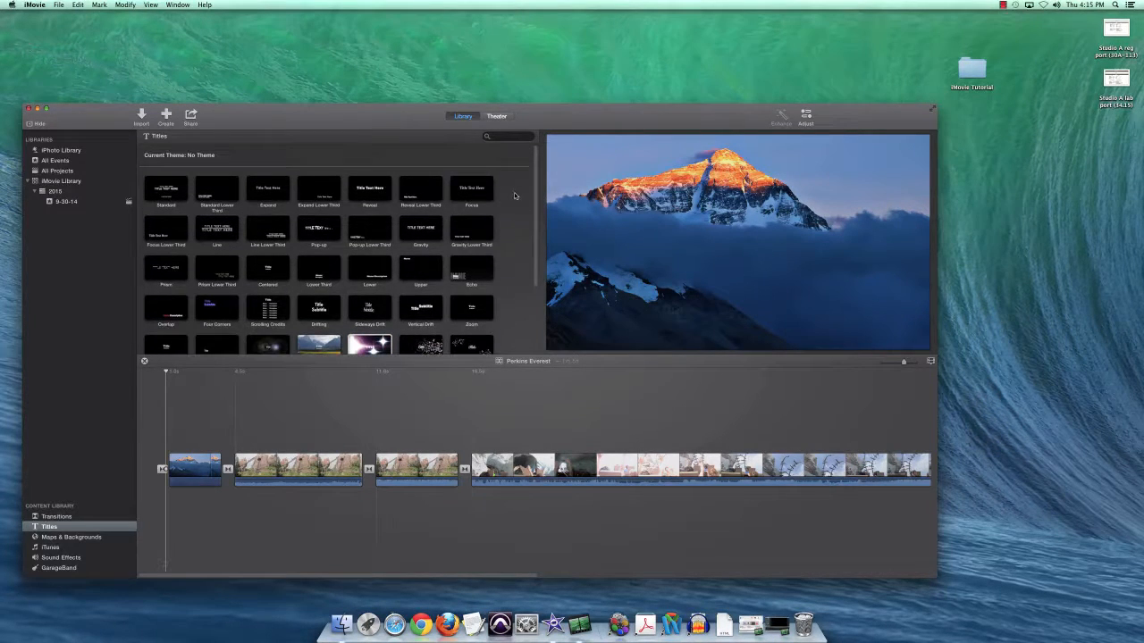
click(152, 196)
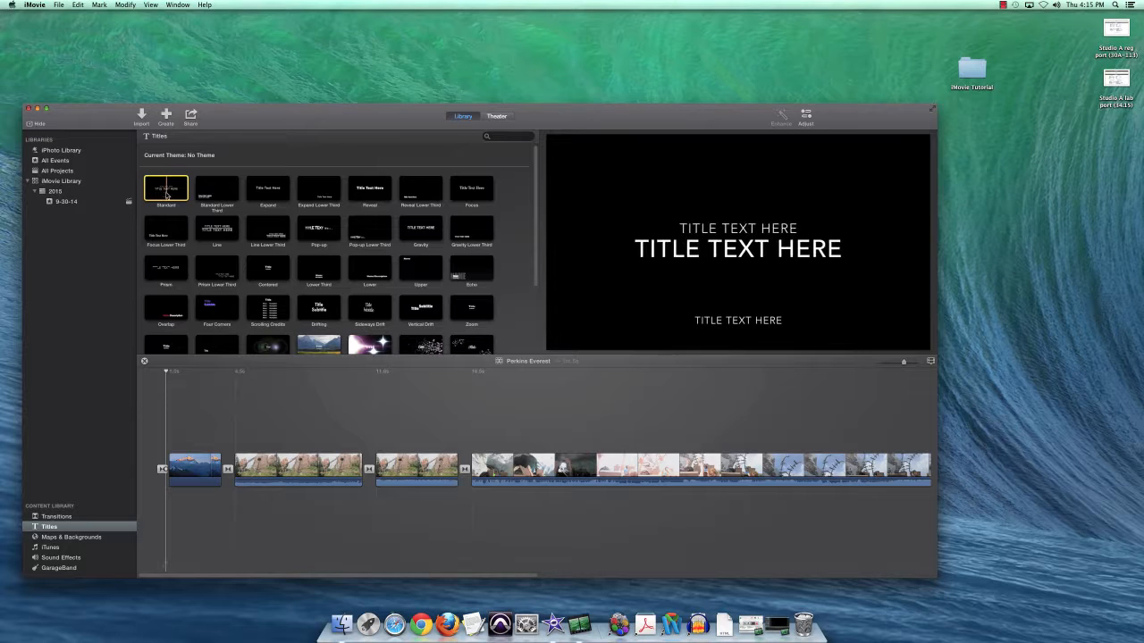
click(197, 195)
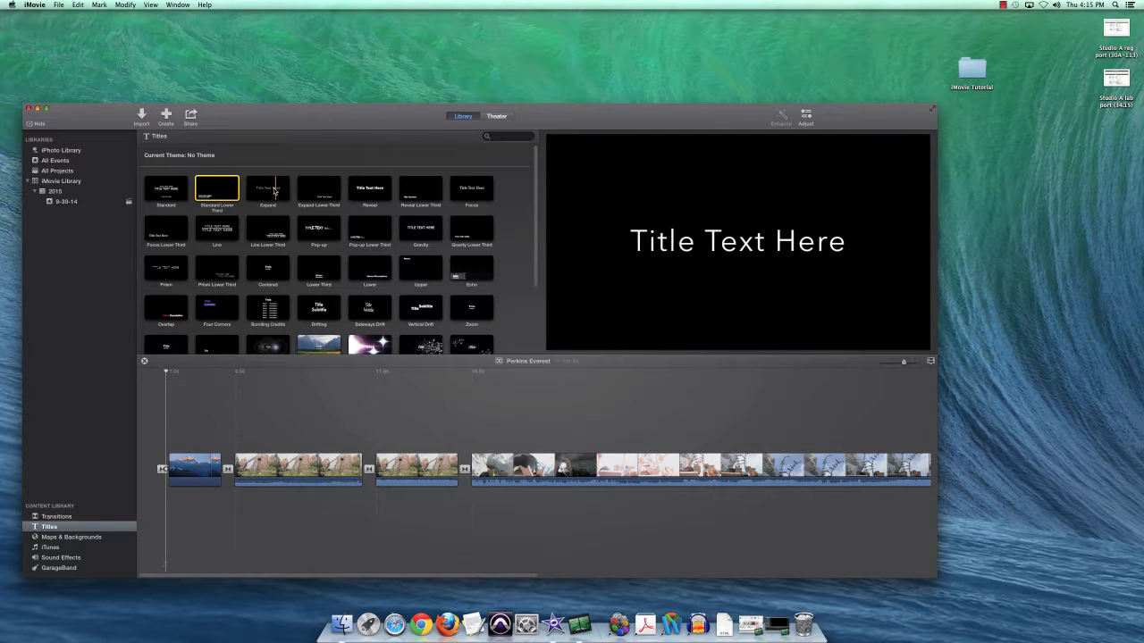
scroll(269, 211, down, 2)
scroll(269, 211, down, 4)
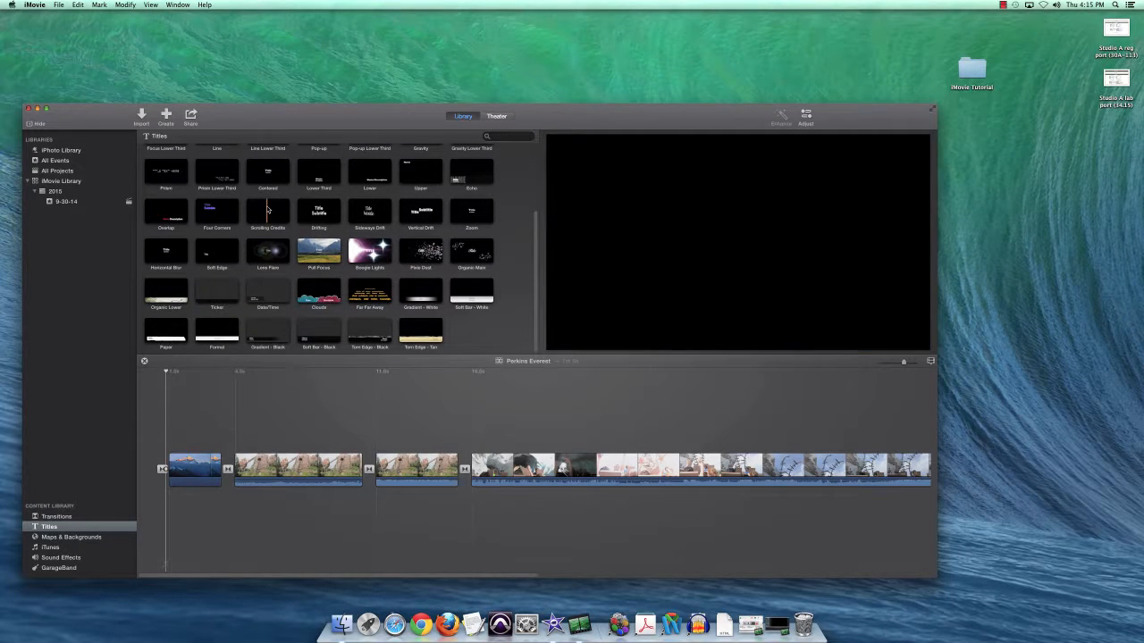
Add a Pixie Dust title over the opening mountain photo with the text "Everest"
click(420, 254)
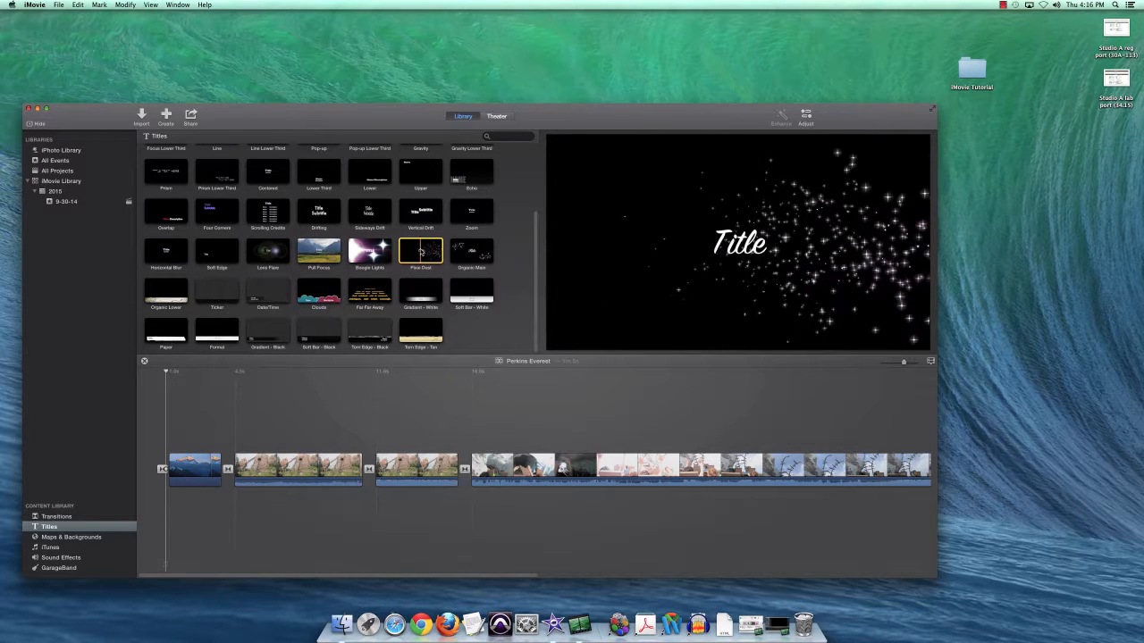
drag(420, 256, 170, 507)
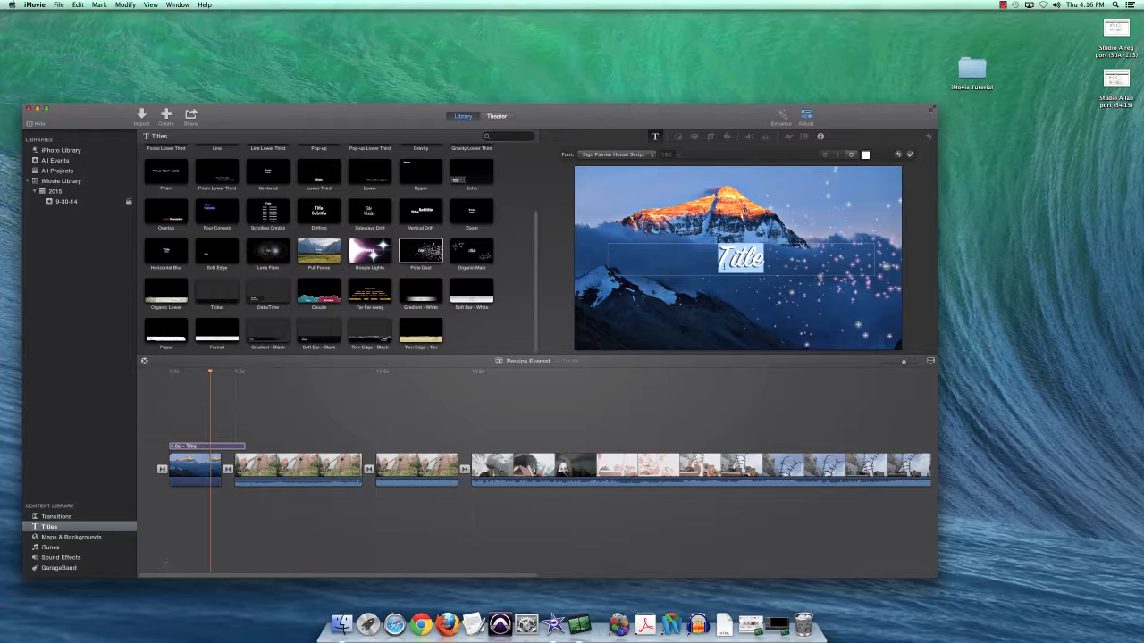
text(Ev)
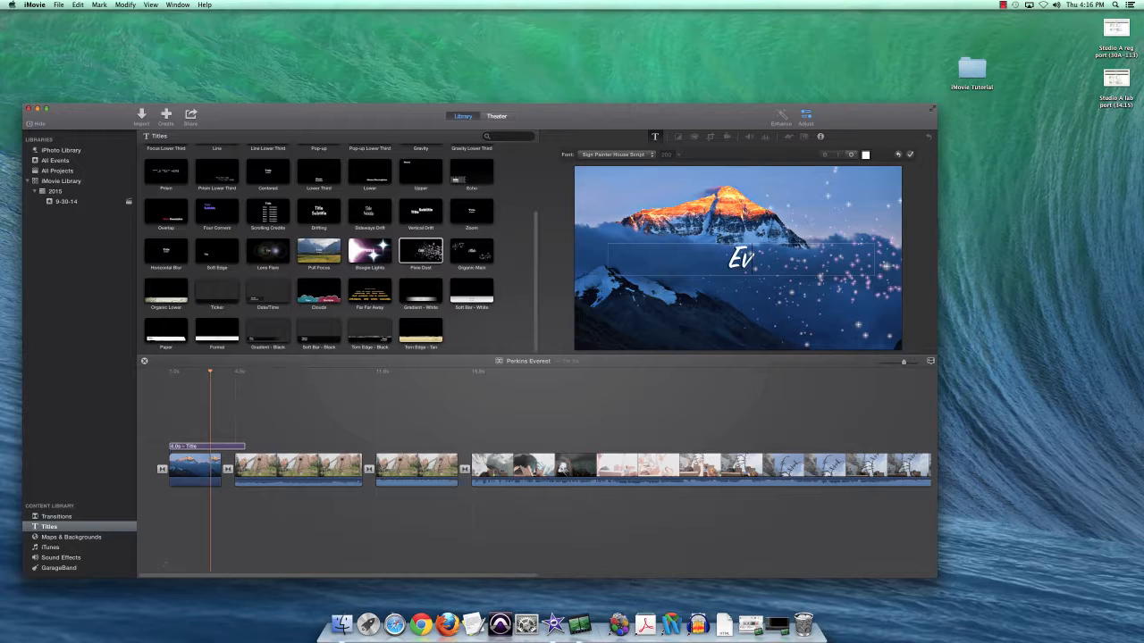
text(er)
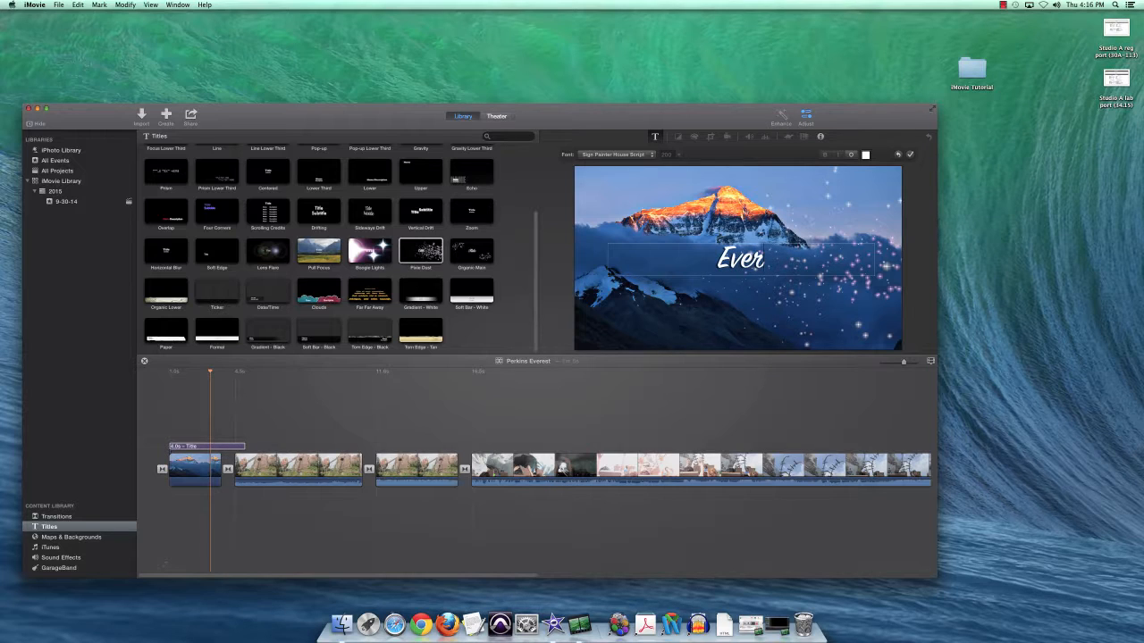
text(est)
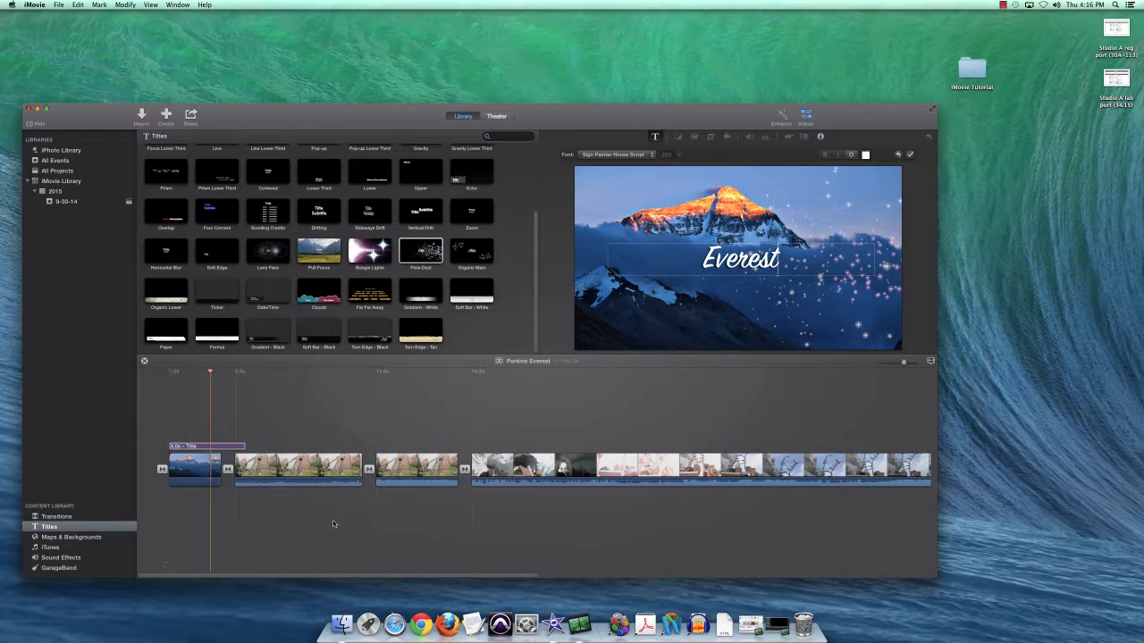
click(230, 434)
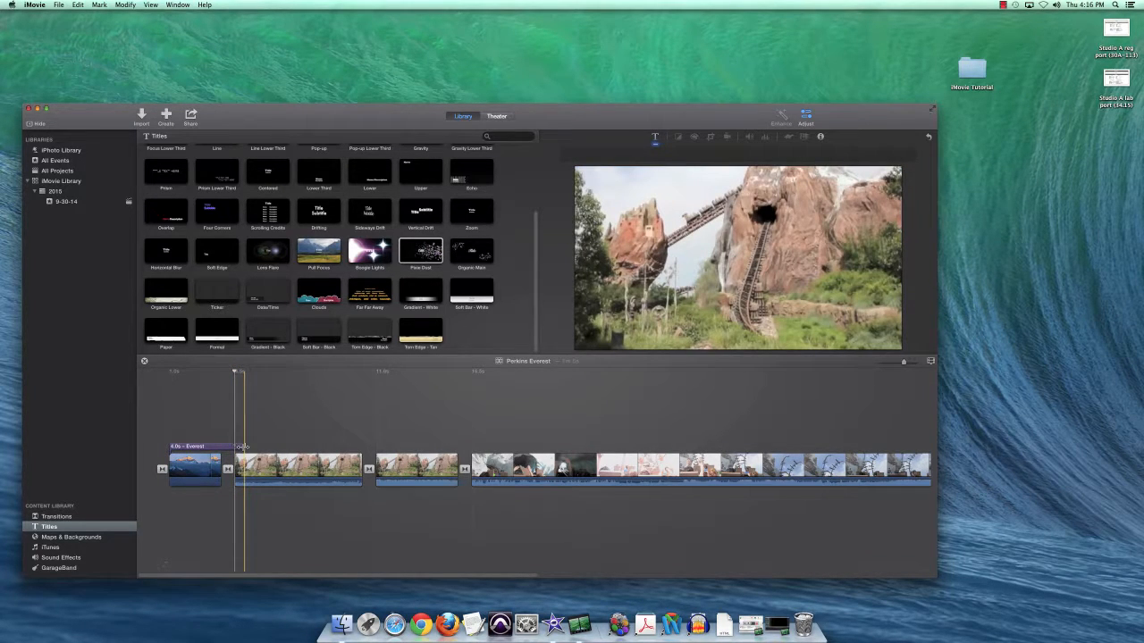
Shorten the "Everest" title to 2.5 s so it ends with the mountain photo, and play the opening
drag(242, 446, 215, 459)
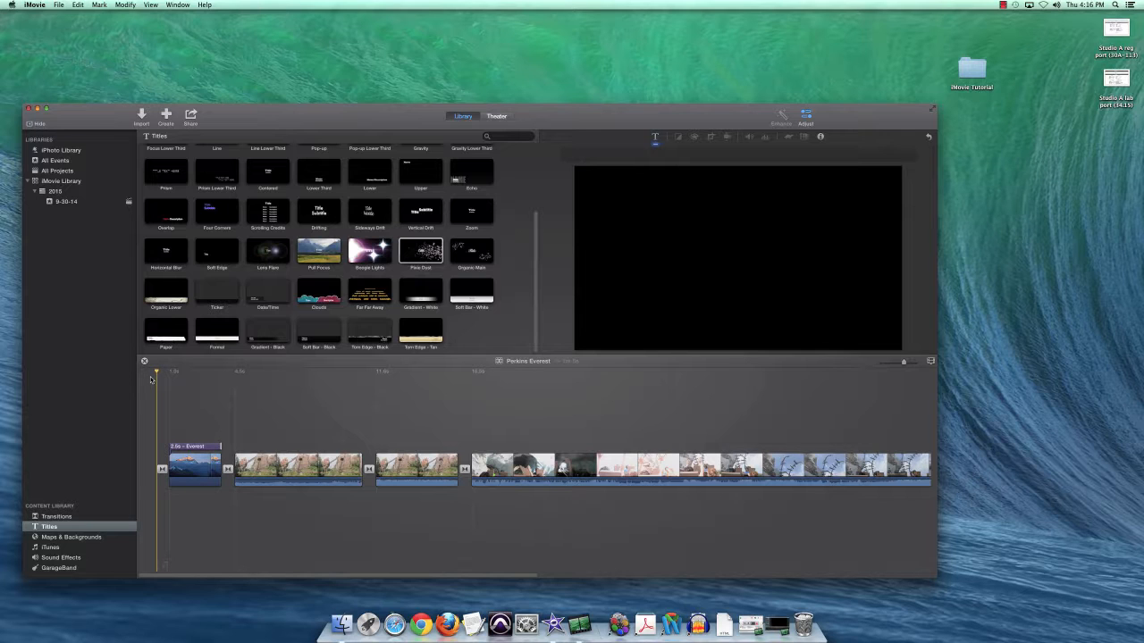
key(space)
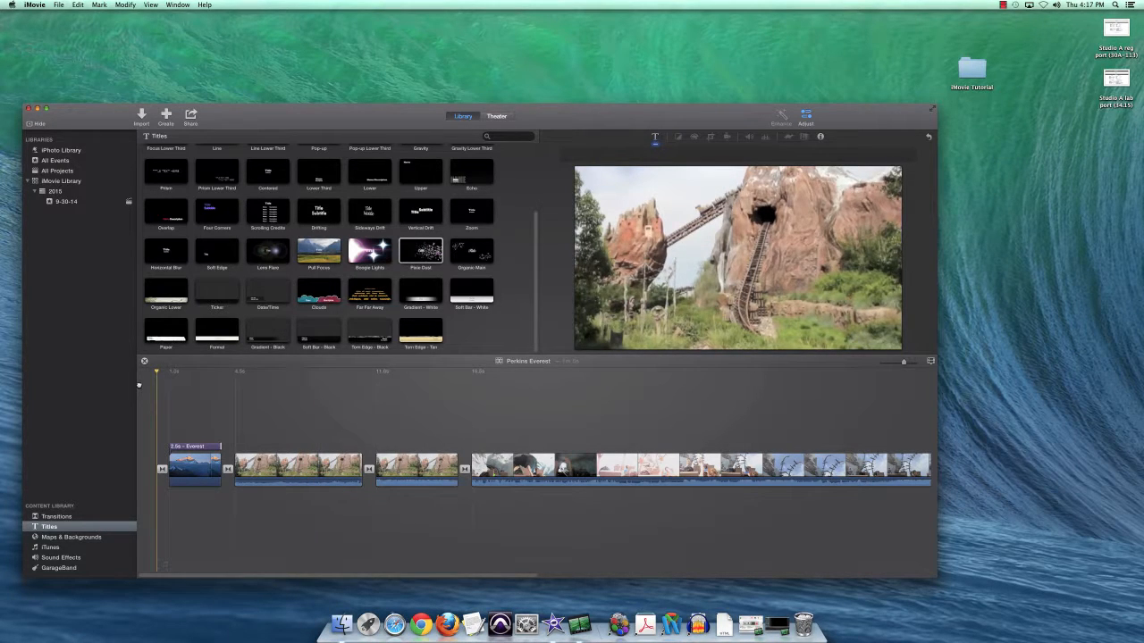
drag(139, 385, 131, 386)
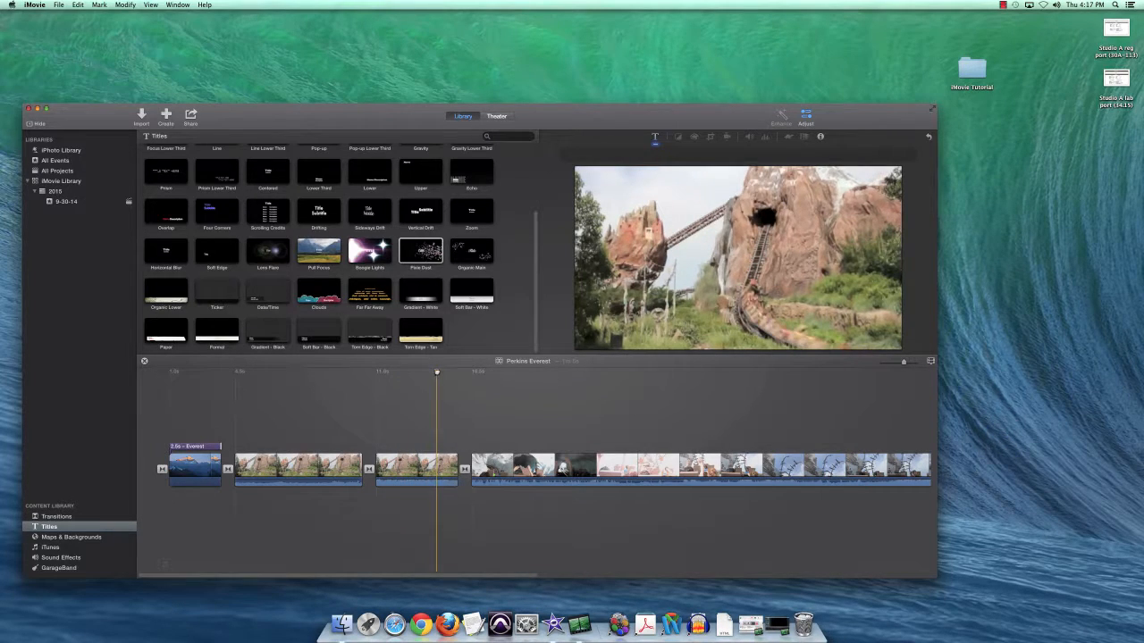
Add a Standard Lower Third title where the yeti appears in the final clip, reading "DR. YETI" and "TOWSON UNIVERSITY"
drag(437, 373, 377, 371)
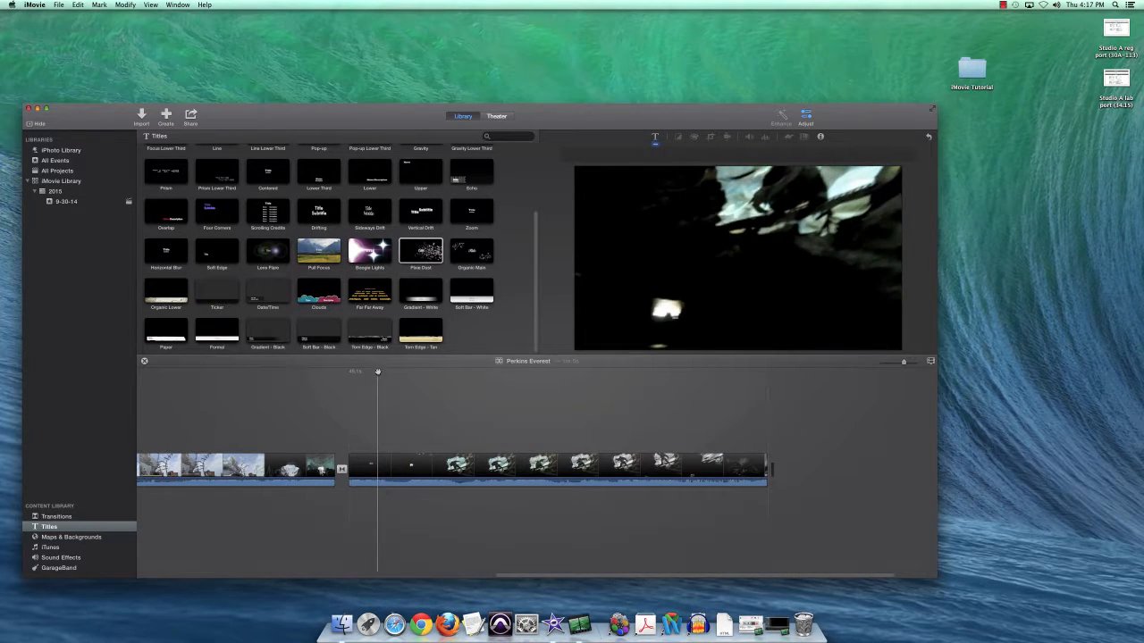
key(space)
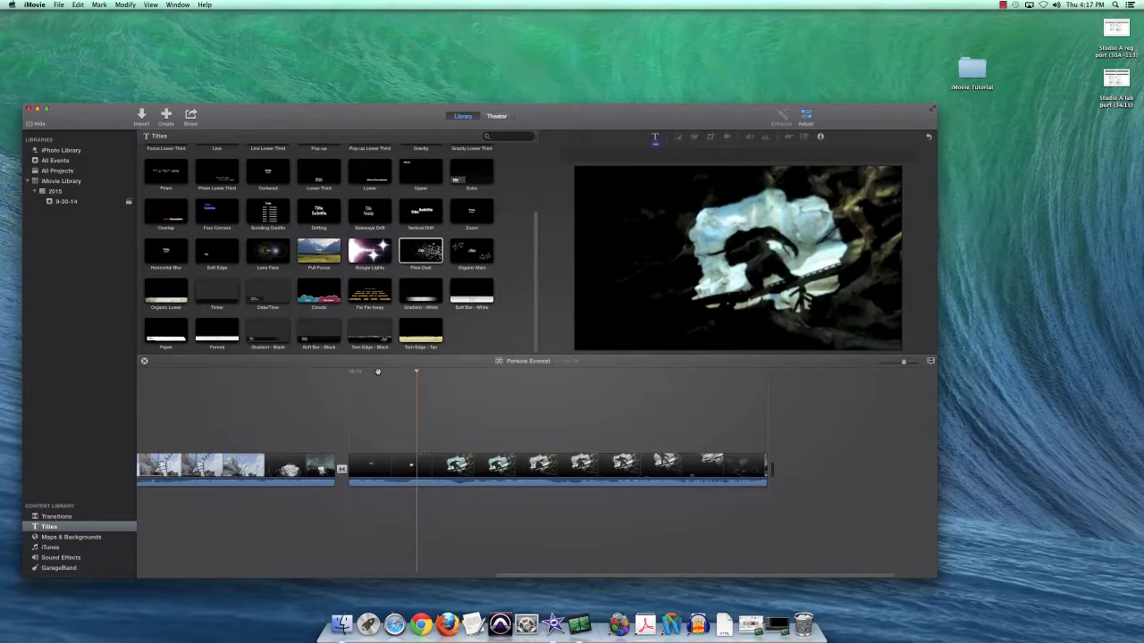
scroll(280, 265, up, 5)
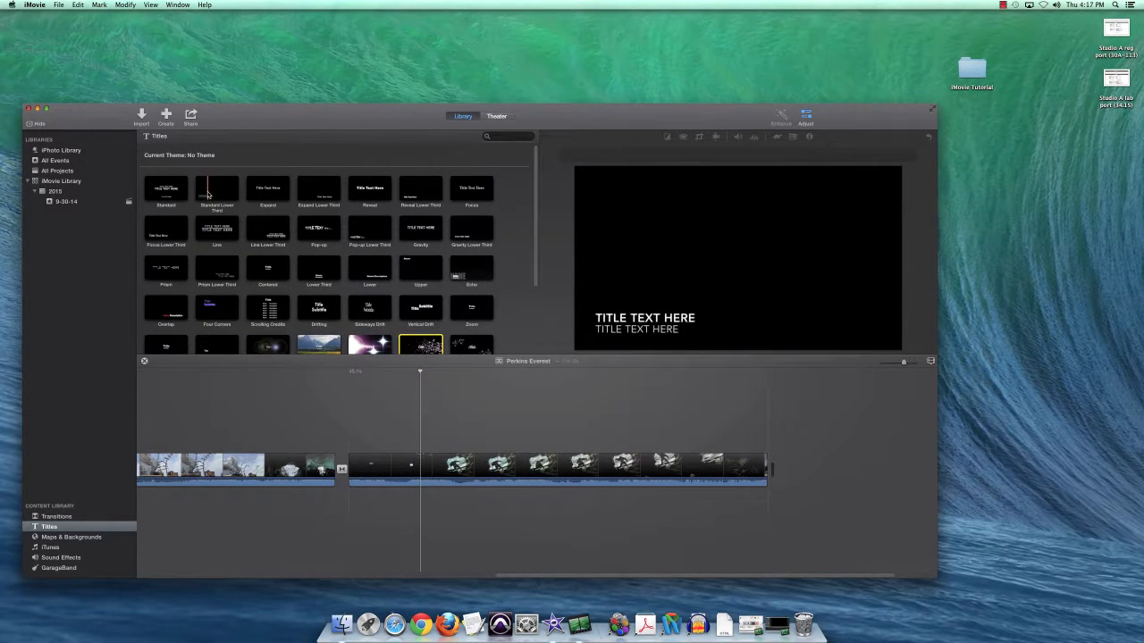
drag(217, 190, 424, 447)
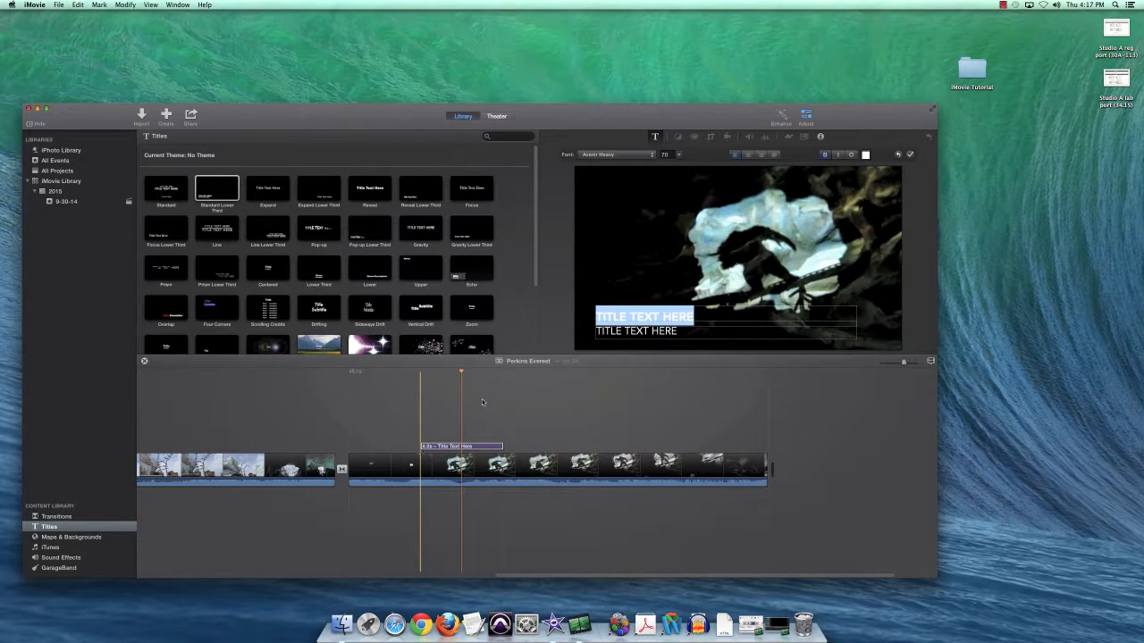
text(DR. YETI)
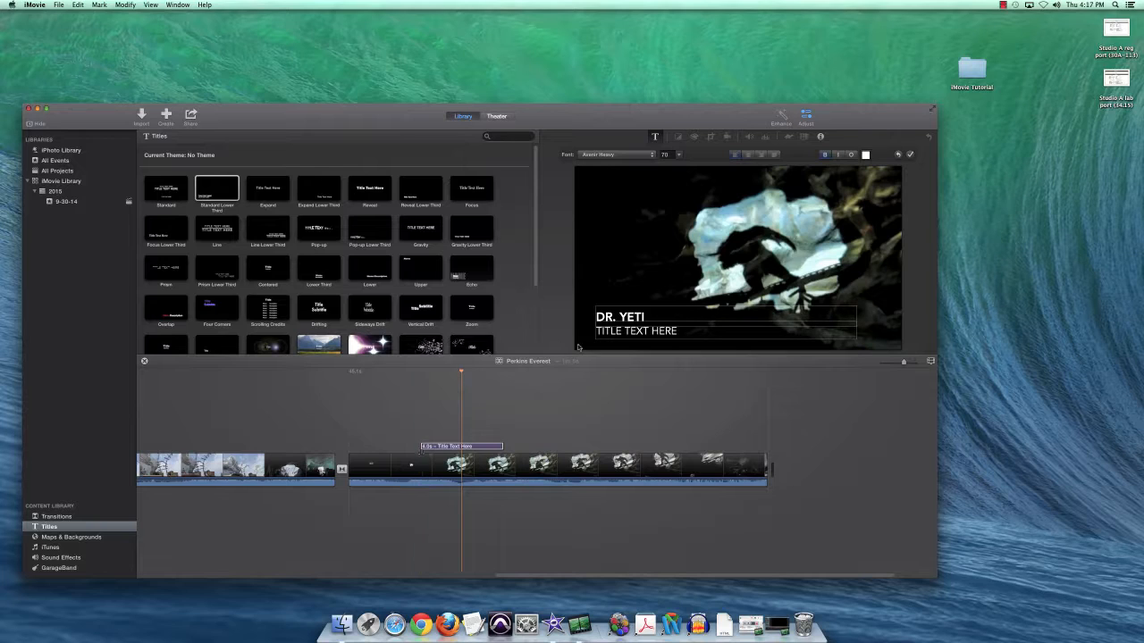
triple_click(638, 331)
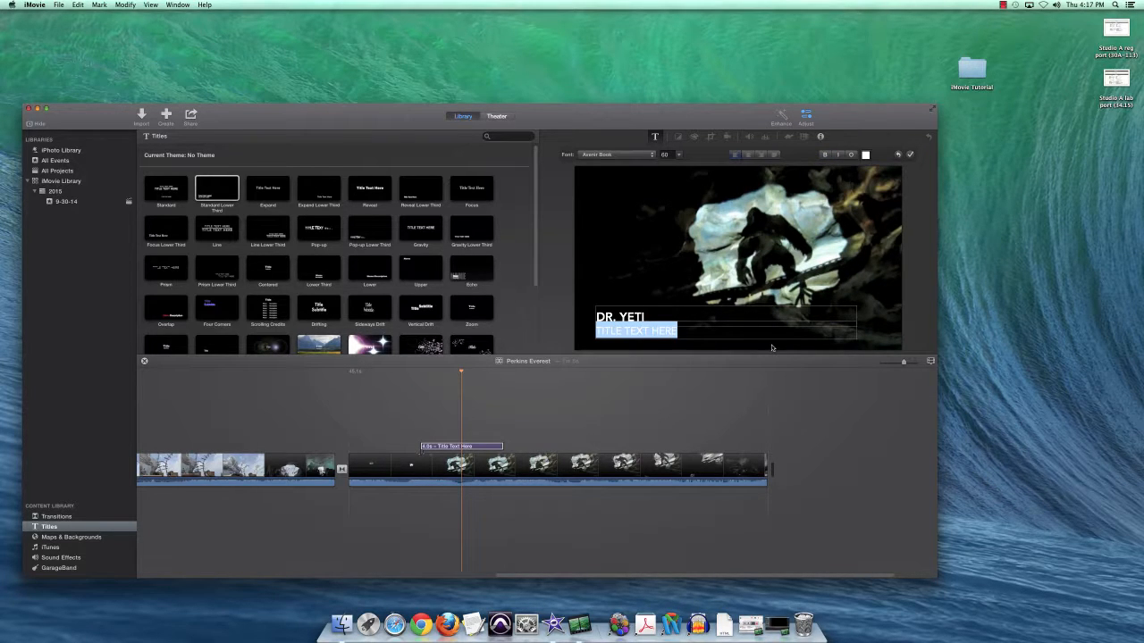
text(TOWSON UNIVERSITY)
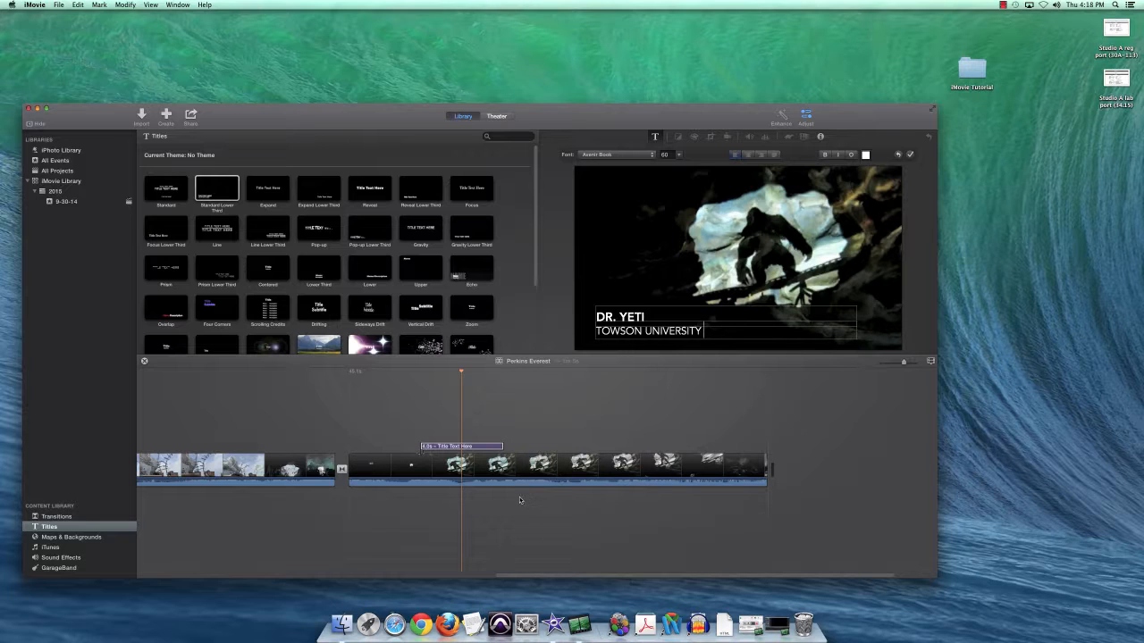
Finish editing the "DR. YETI" title and play the final clip from shortly before the title appears
click(549, 428)
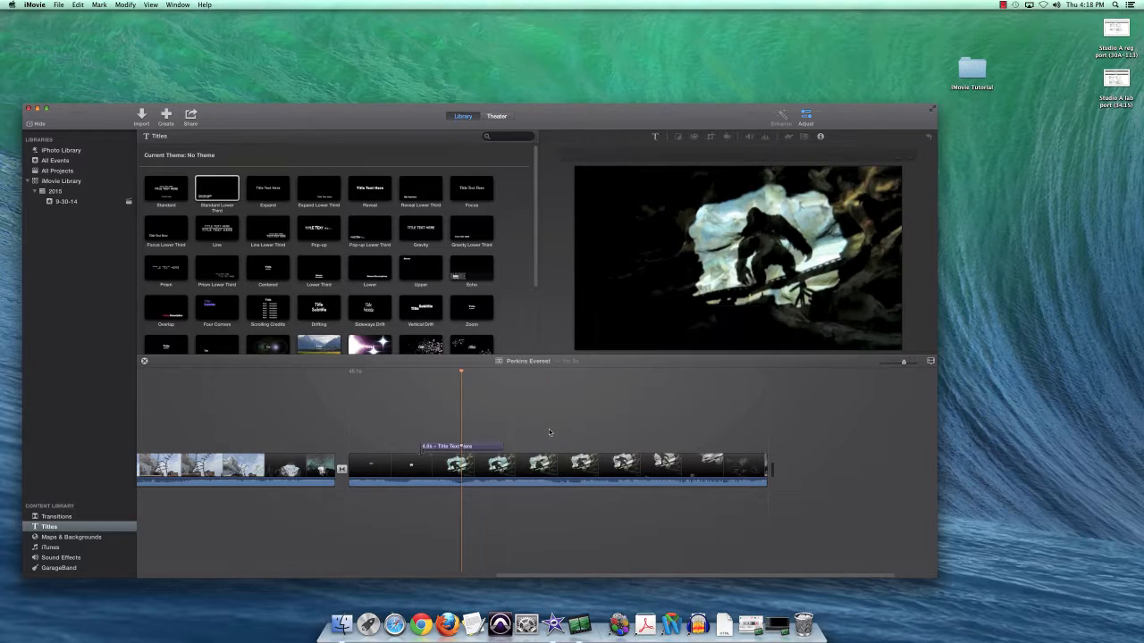
key(space)
drag(549, 371, 391, 376)
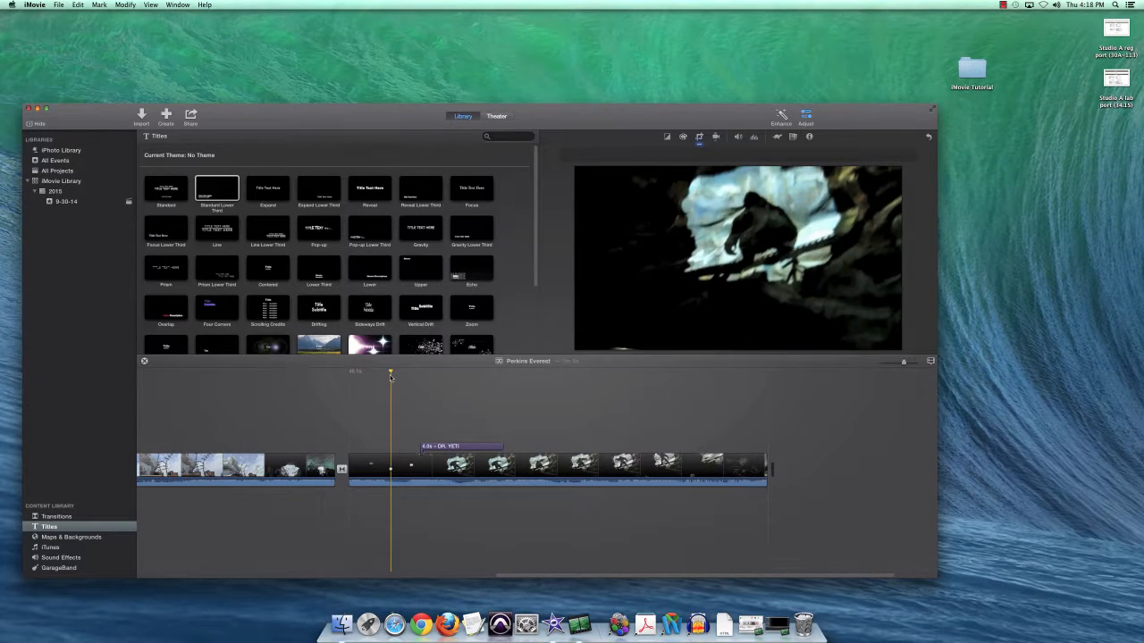
key(space)
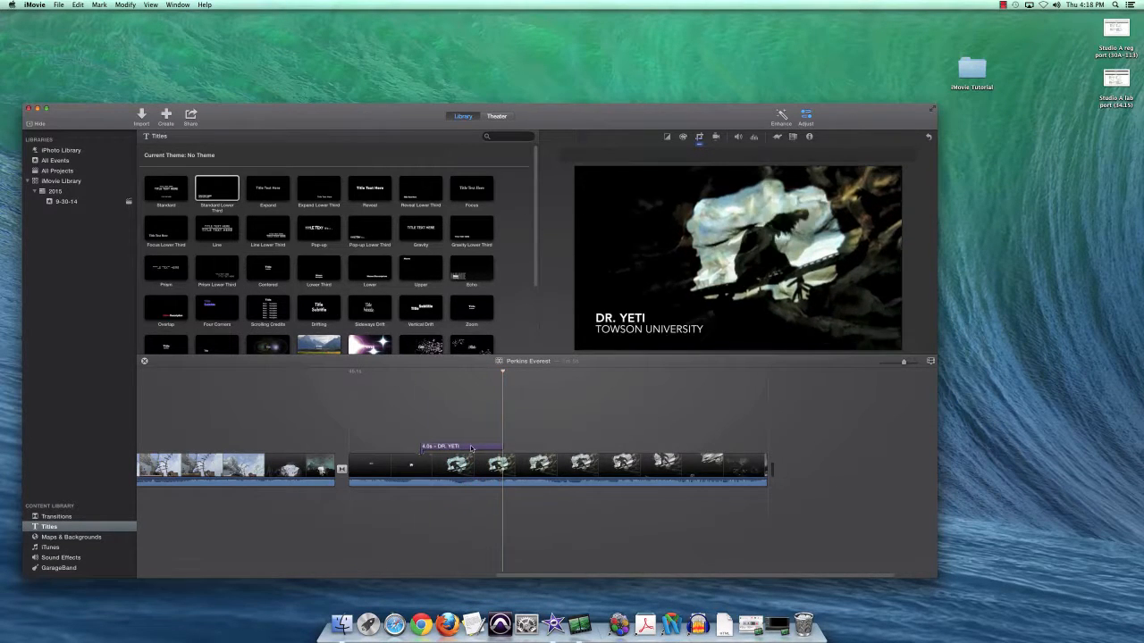
Lengthen the "DR. YETI" title to 7.0 s and play the final clip from just before it
drag(502, 447, 527, 446)
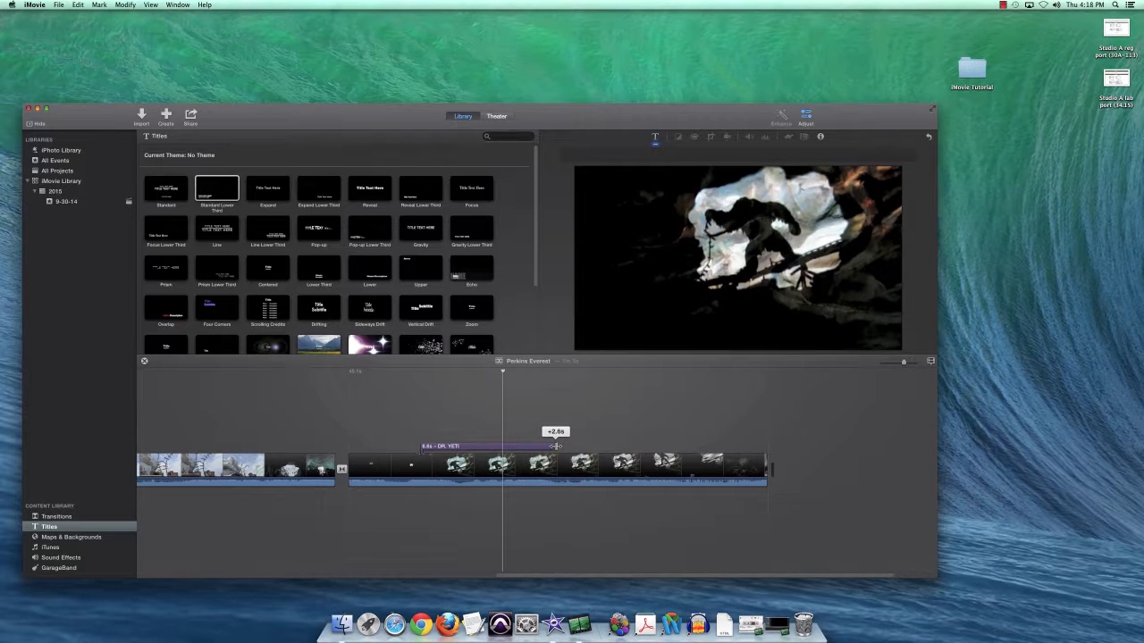
drag(566, 446, 566, 446)
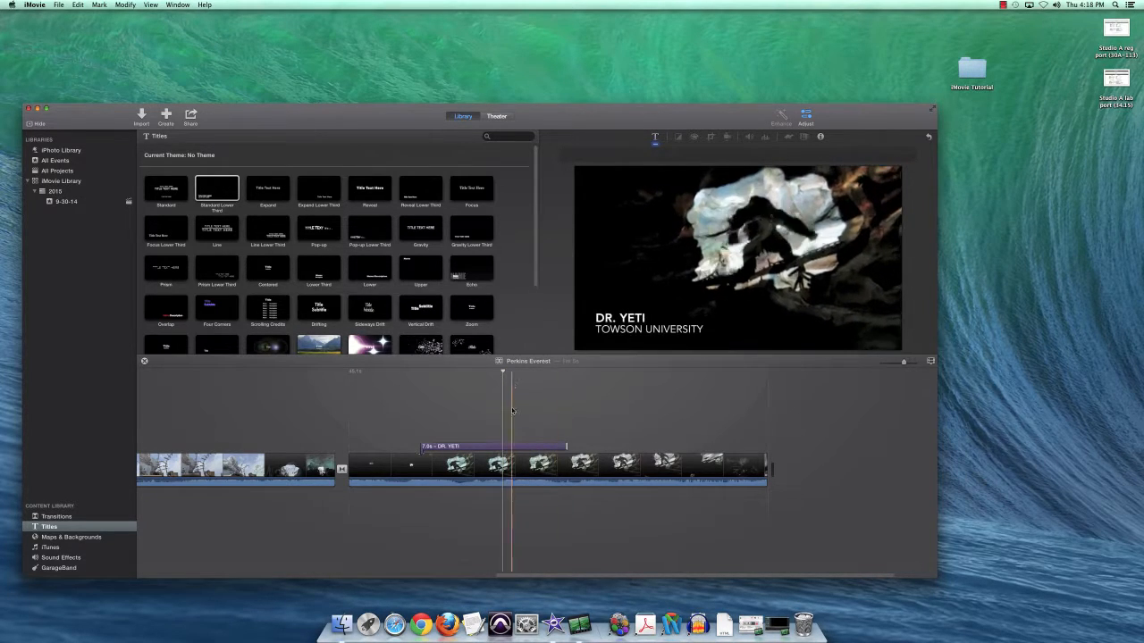
click(412, 376)
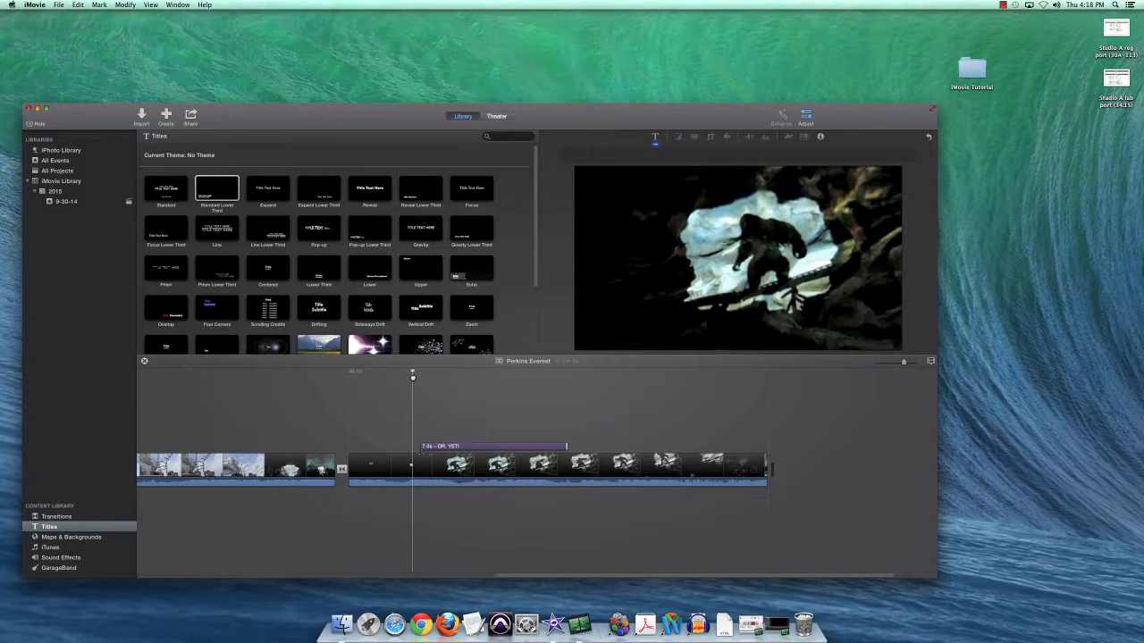
key(space)
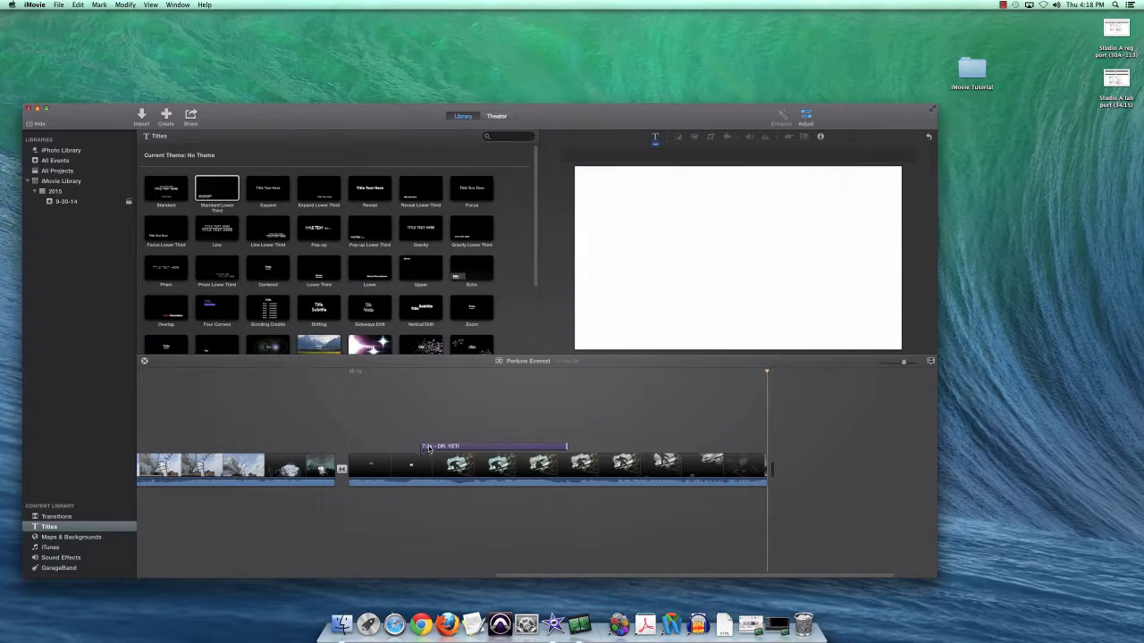
Add a Scrolling Credits title after the final clip at the end of the timeline
scroll(393, 330, down, 3)
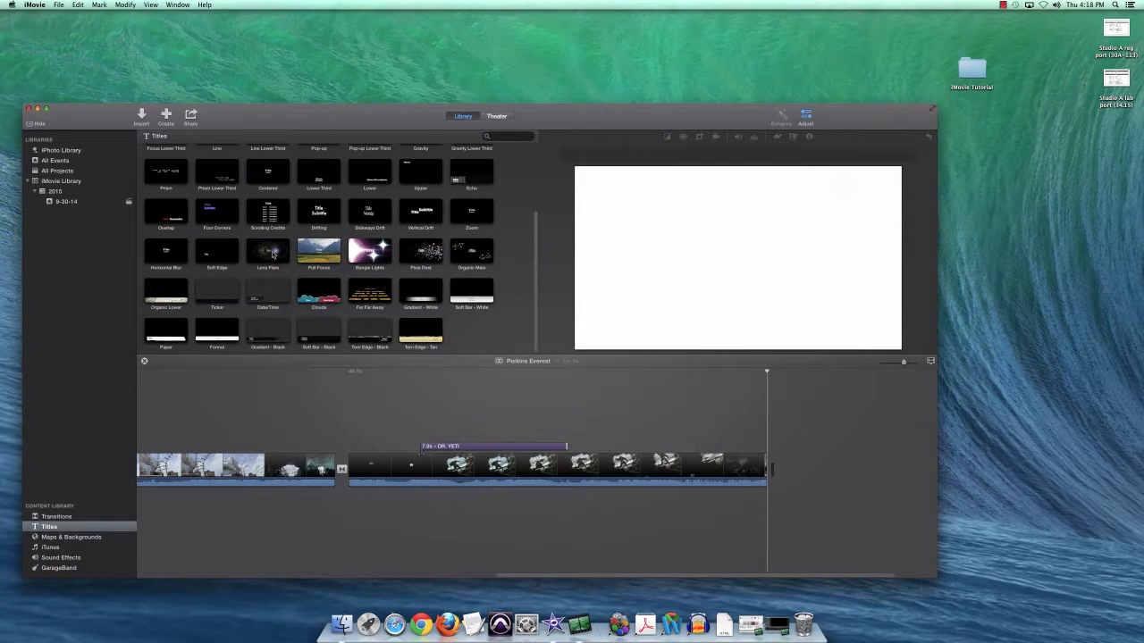
click(266, 218)
drag(267, 218, 790, 466)
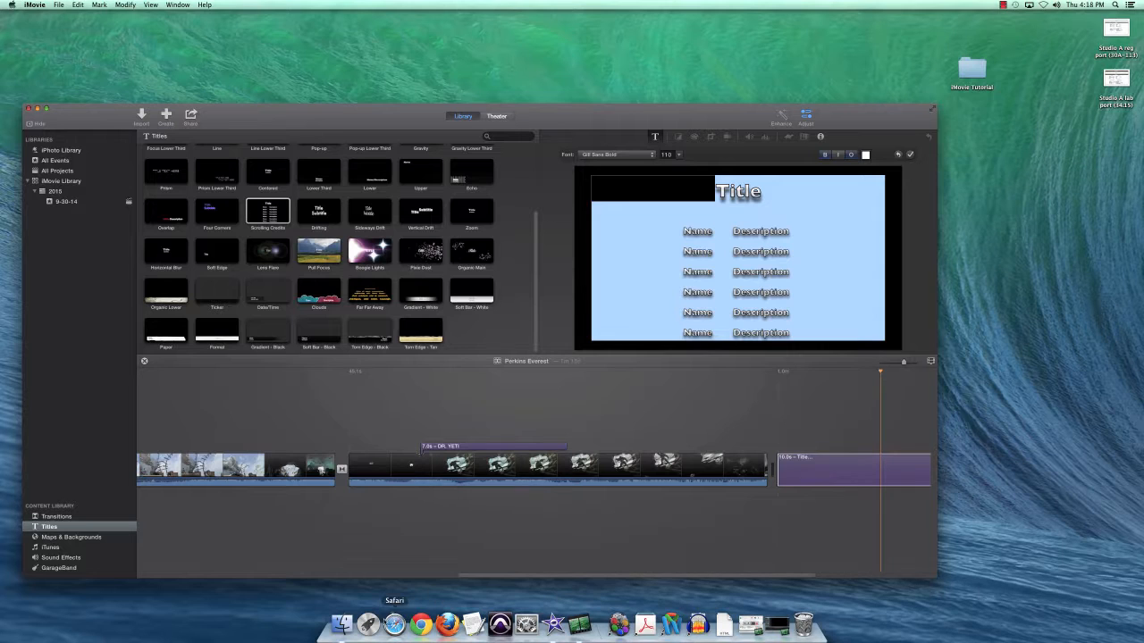
Switch to Finder, open Credits.txt from the SCS-WMM folder in "iMovie Tutorial copy" on the Desktop, copy all its text, and close both windows
click(343, 625)
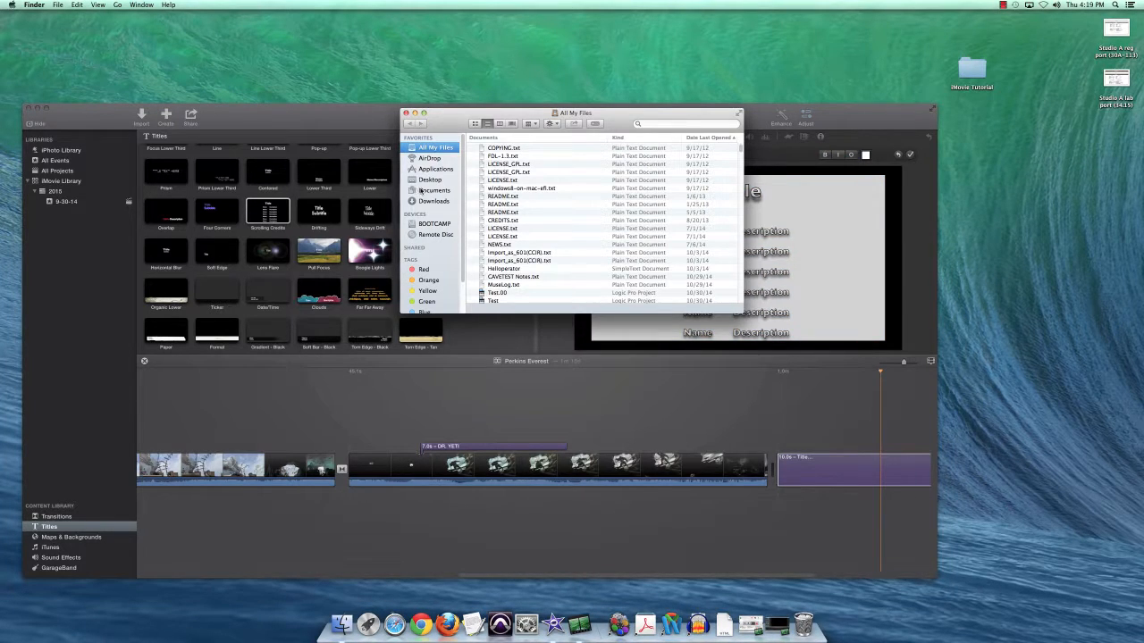
click(429, 180)
click(497, 145)
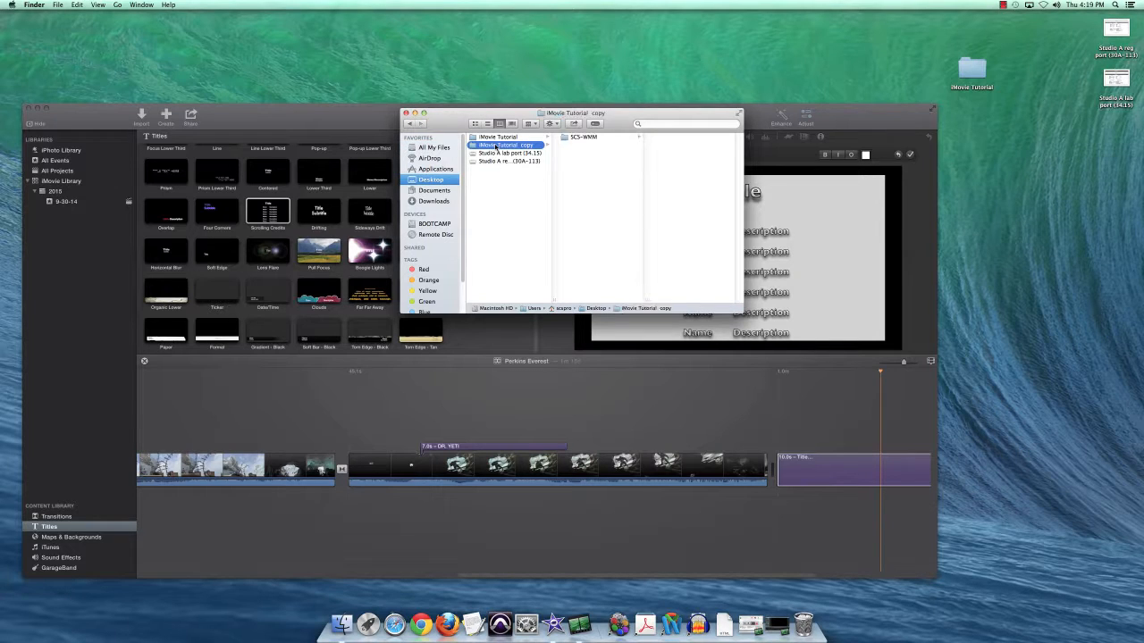
click(585, 137)
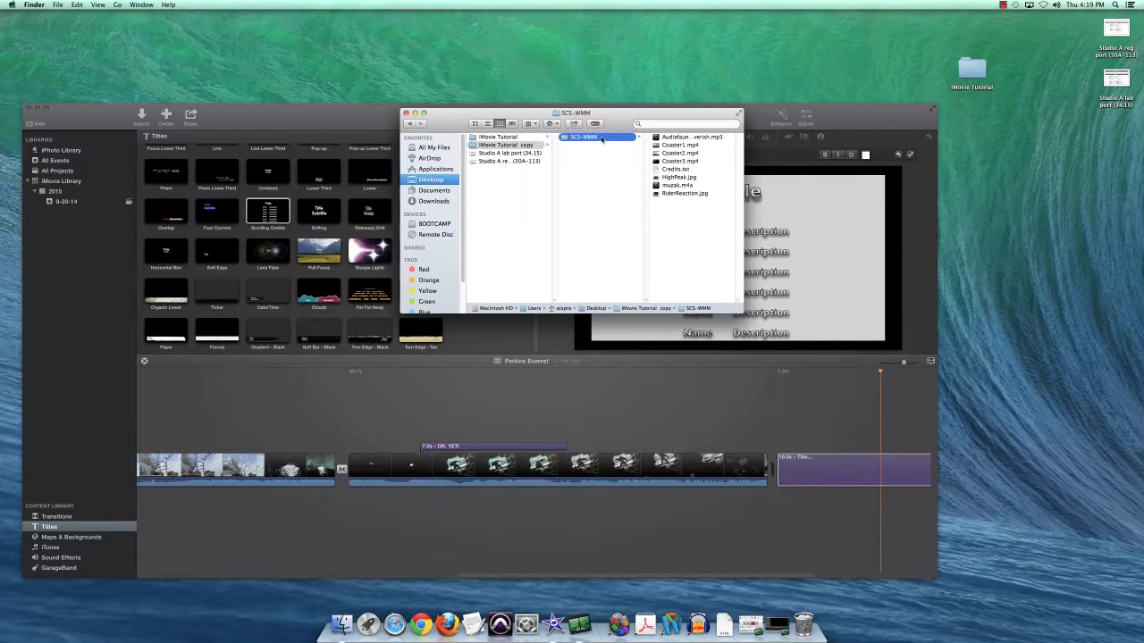
click(663, 169)
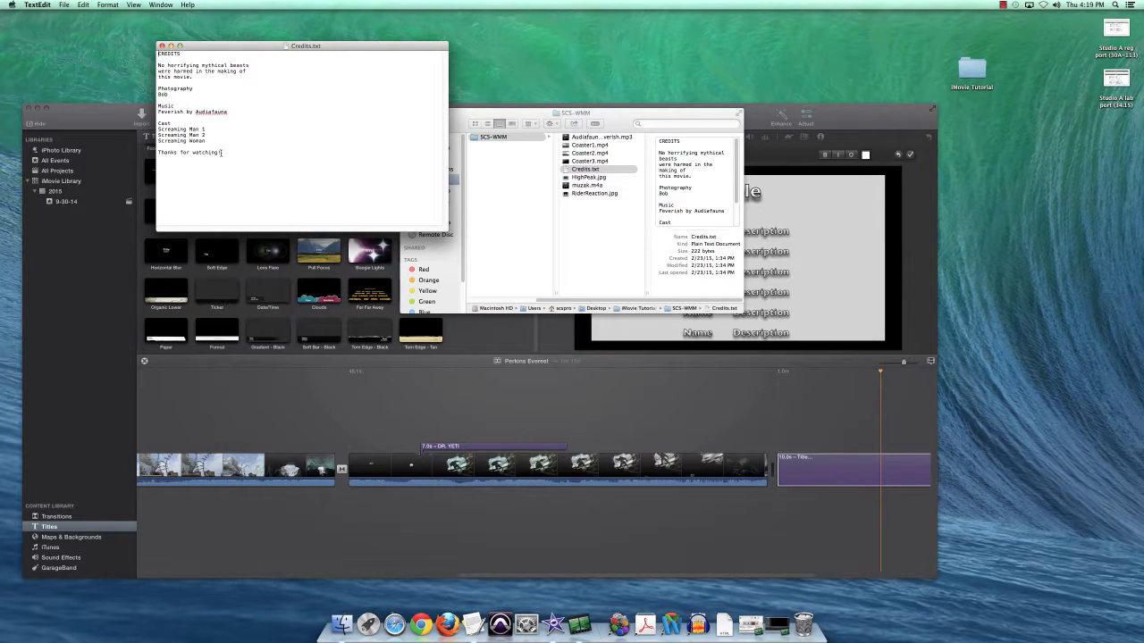
drag(221, 152, 150, 38)
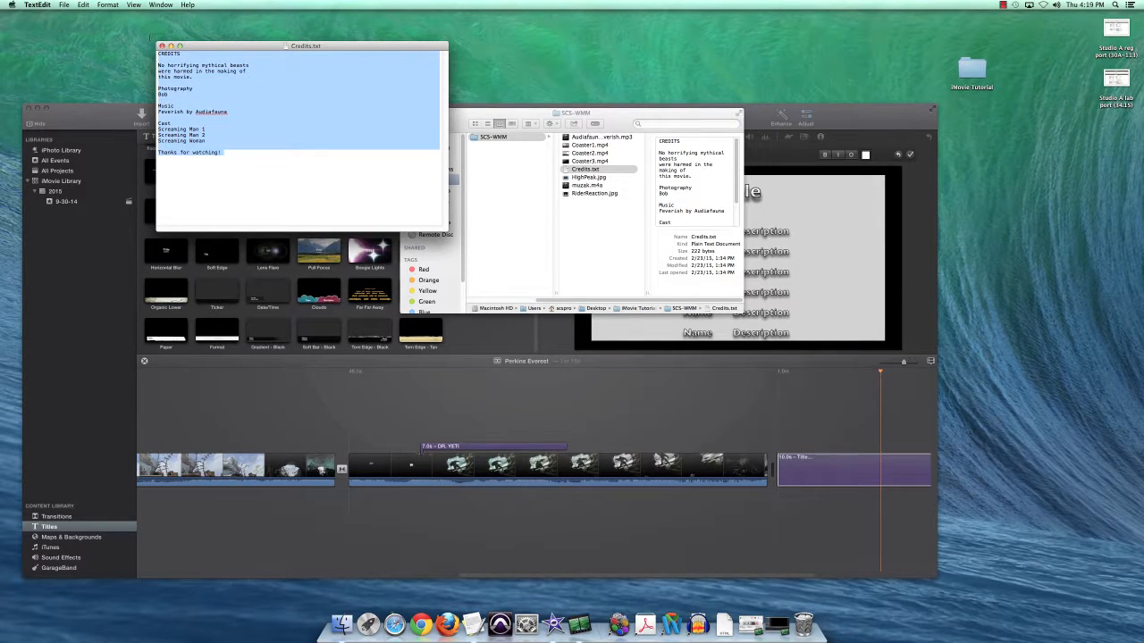
right_click(202, 86)
click(202, 122)
click(162, 46)
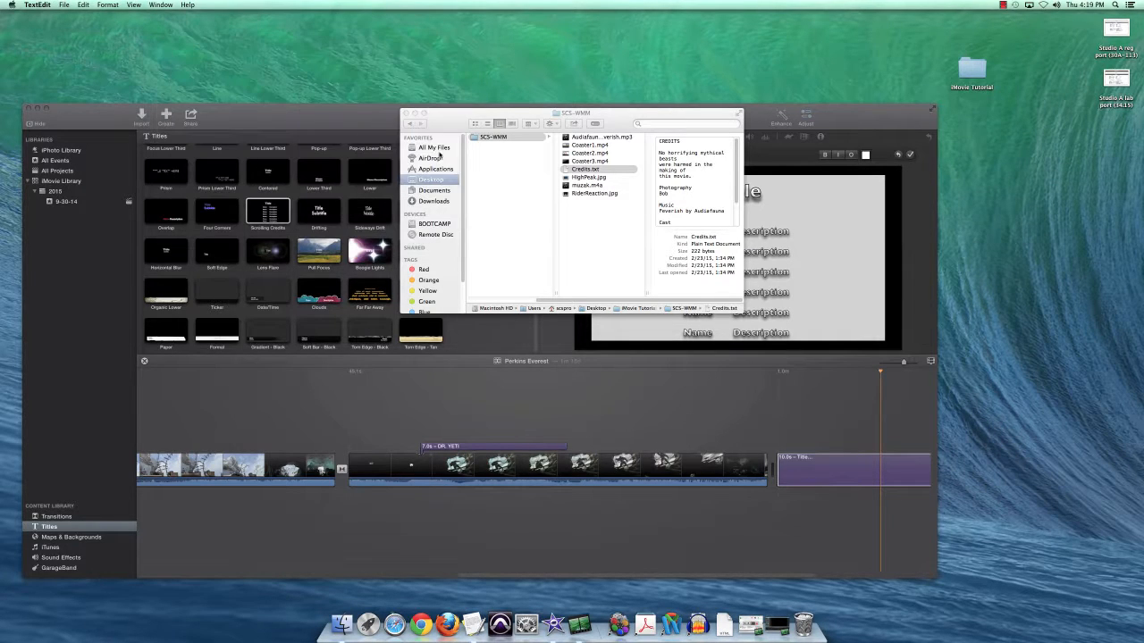
click(404, 112)
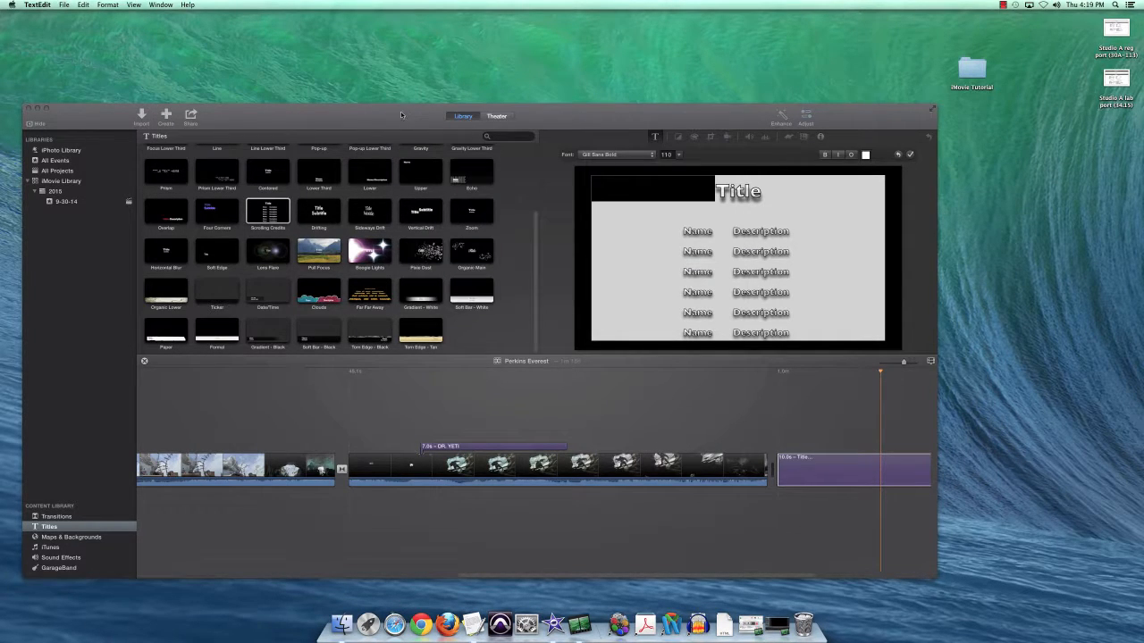
Paste the copied credits text into the Scrolling Credits title and play from near the end of the final clip
right_click(723, 217)
click(749, 275)
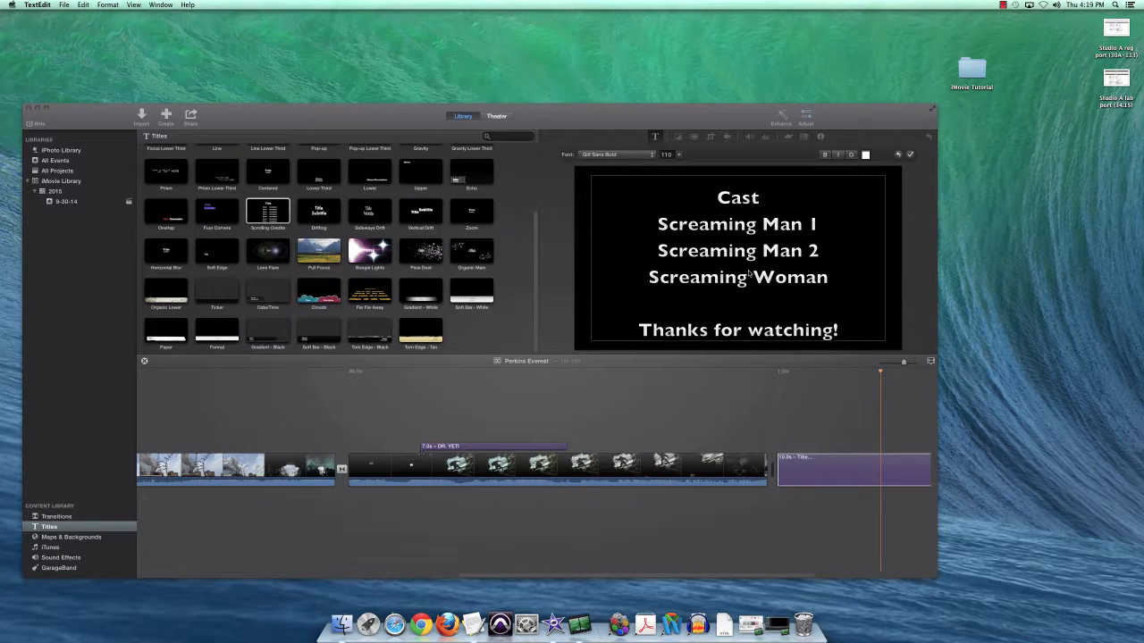
click(803, 278)
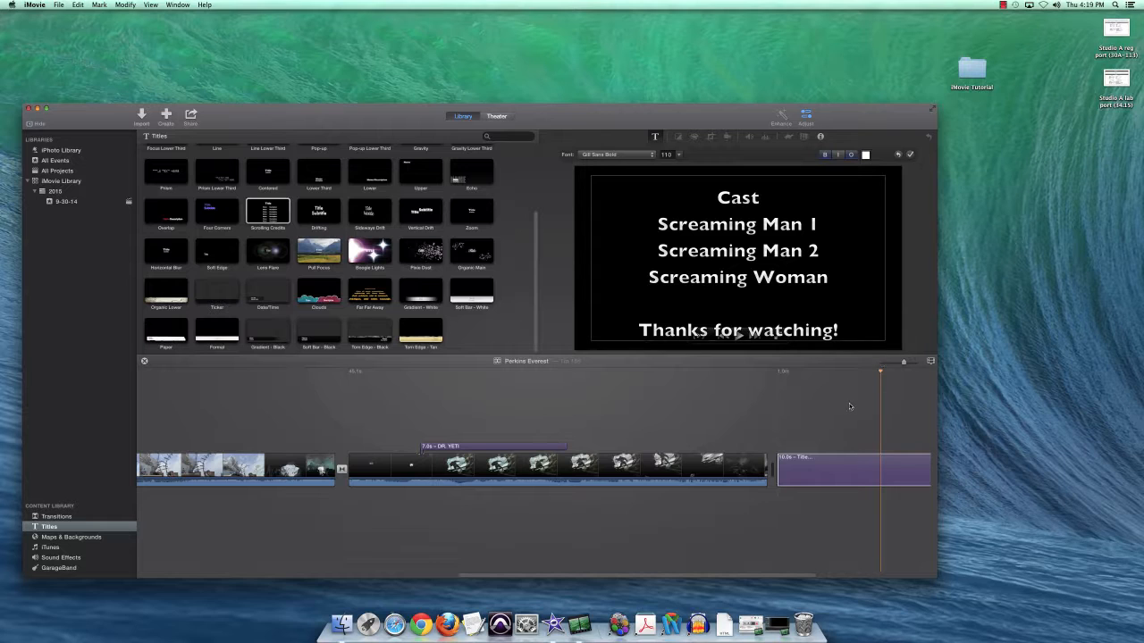
click(717, 436)
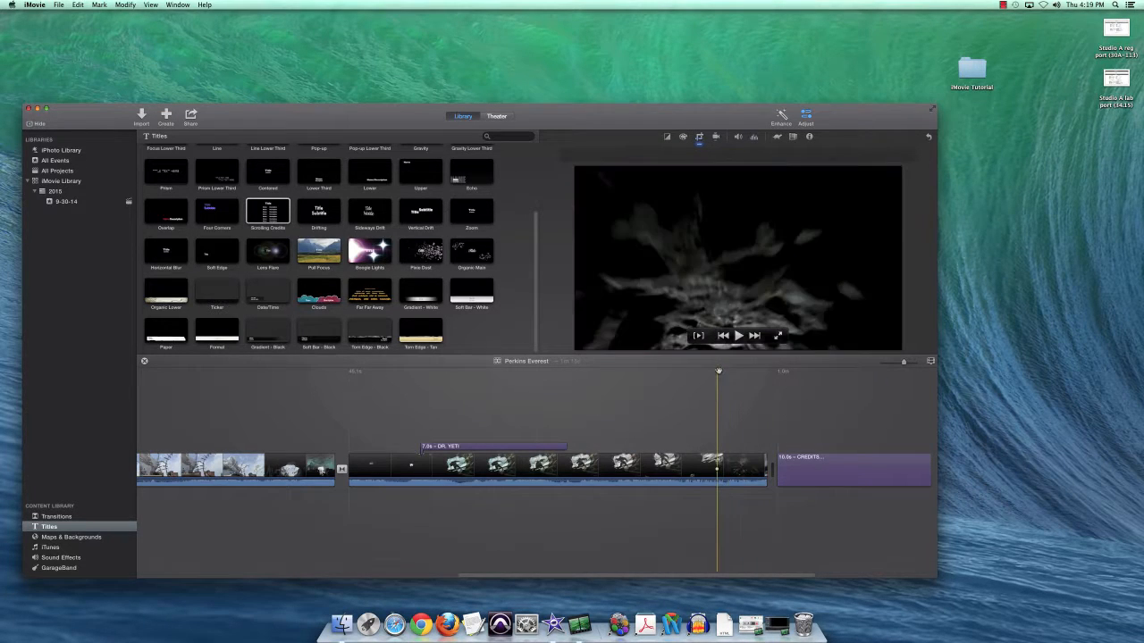
drag(717, 373, 678, 373)
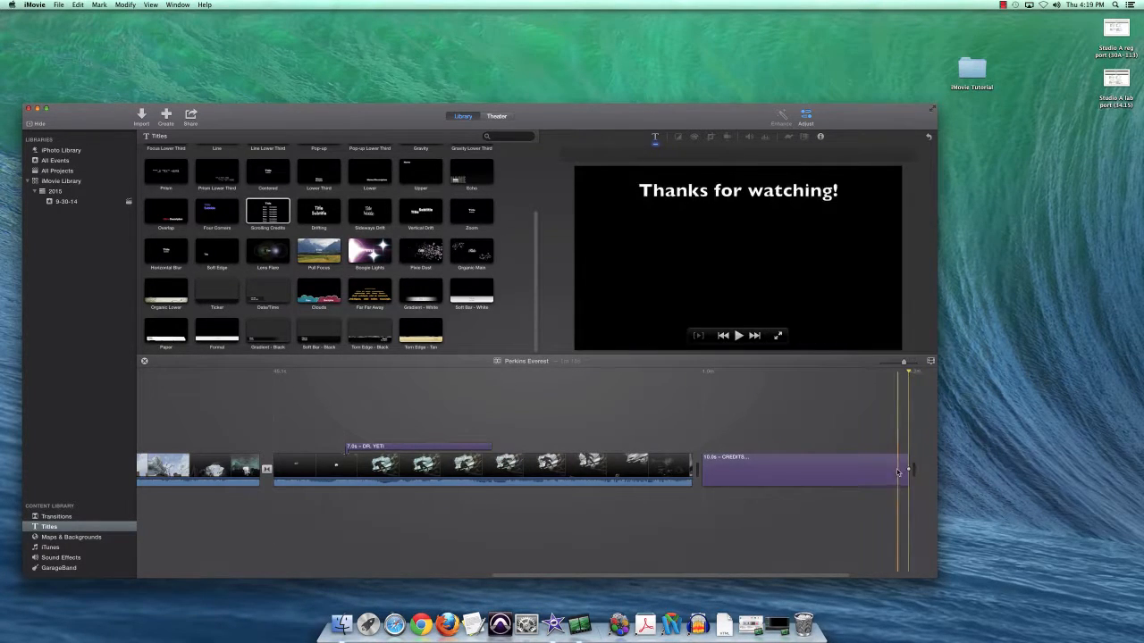
Try a very short duration for the credits title, extend it to 10.1 s, and play the scrolling credits
drag(907, 462, 708, 480)
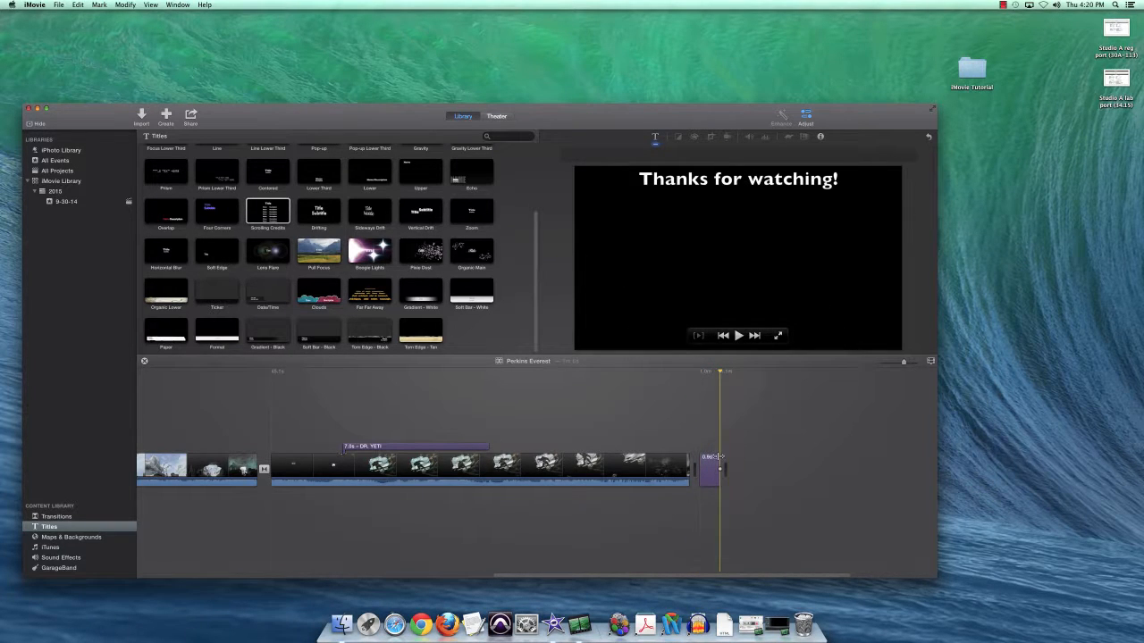
drag(720, 469, 907, 471)
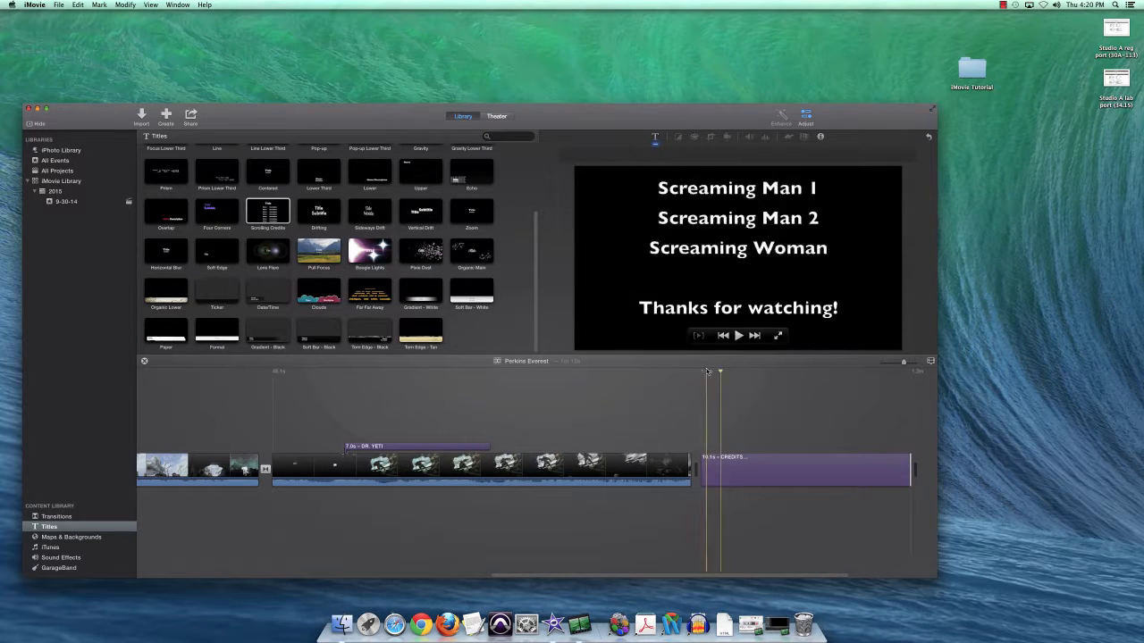
drag(720, 372, 715, 375)
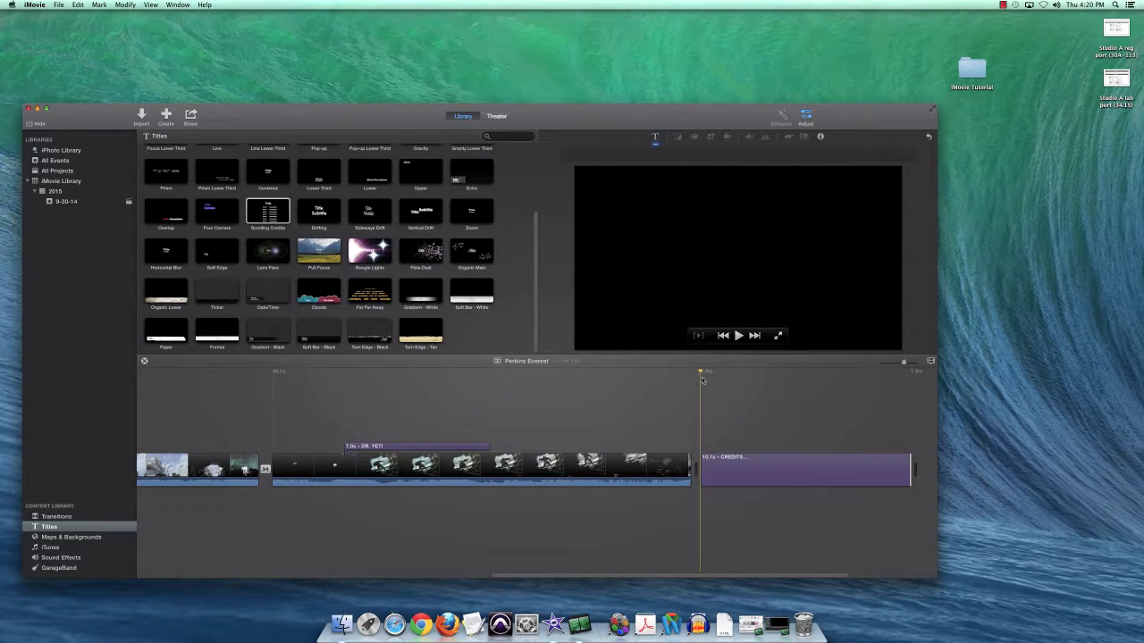
key(space)
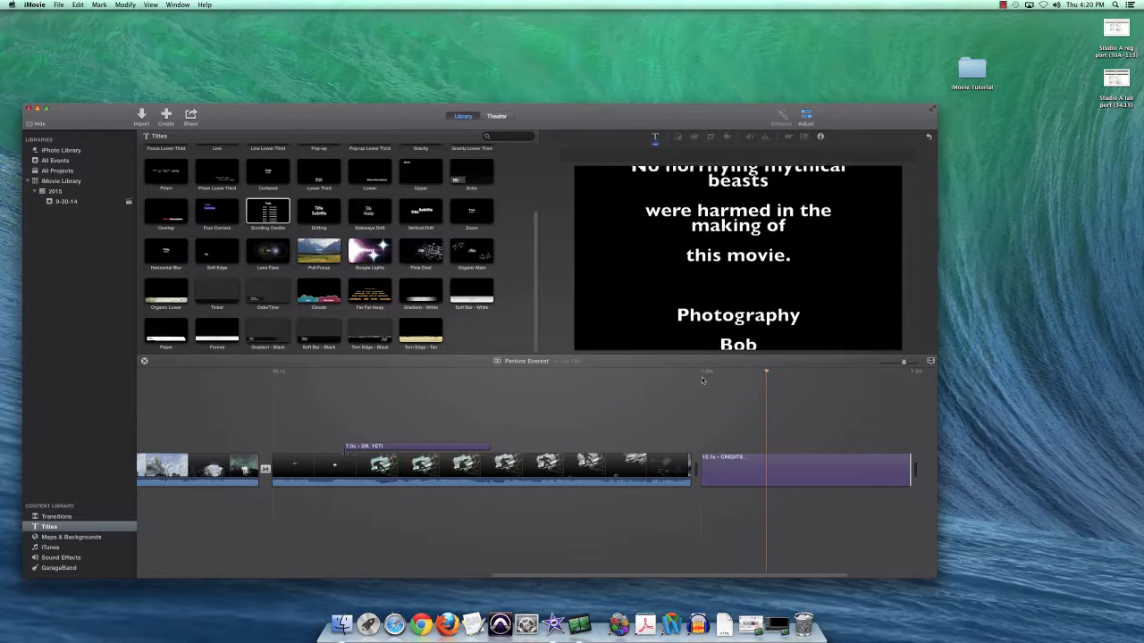
key(space)
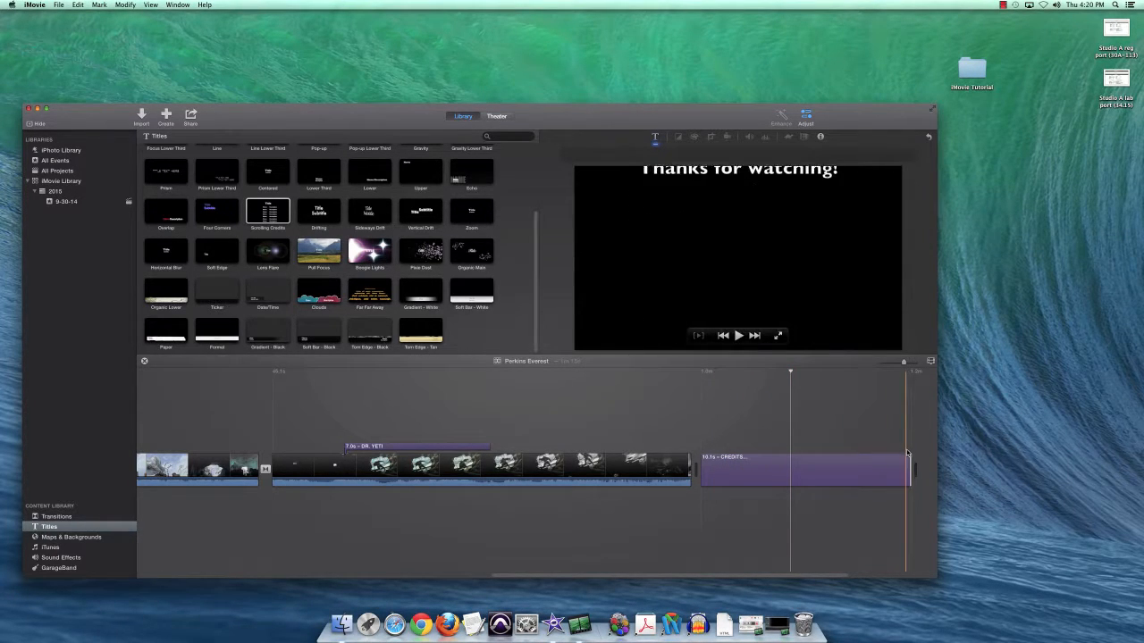
Stretch the credits title to more than one minute and play it to check the slower scroll speed
drag(907, 453, 938, 463)
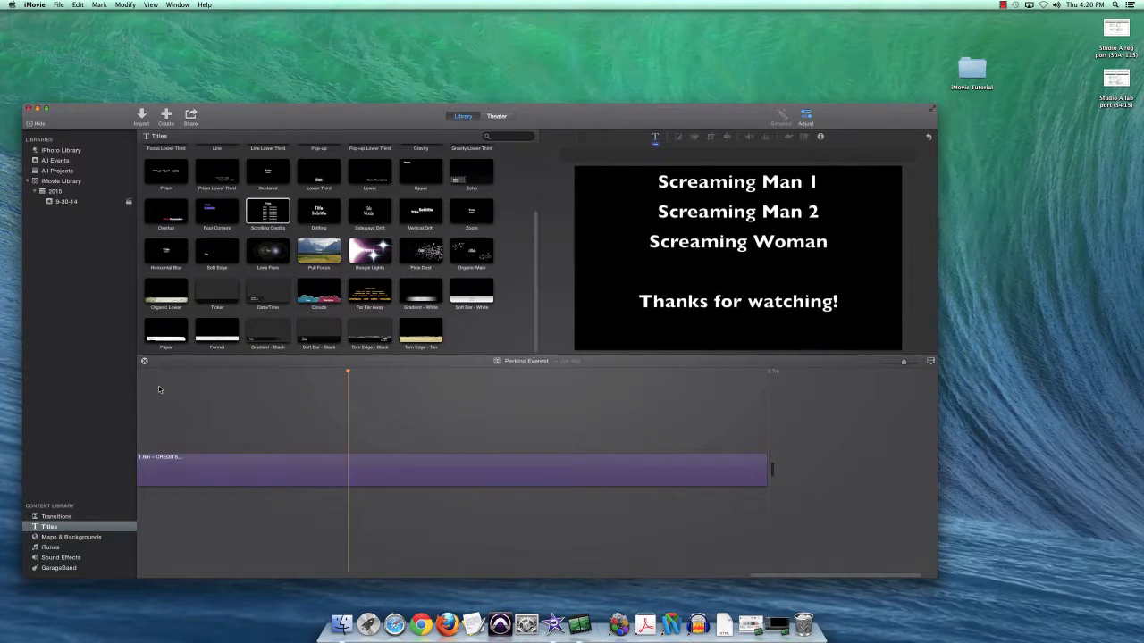
key(space)
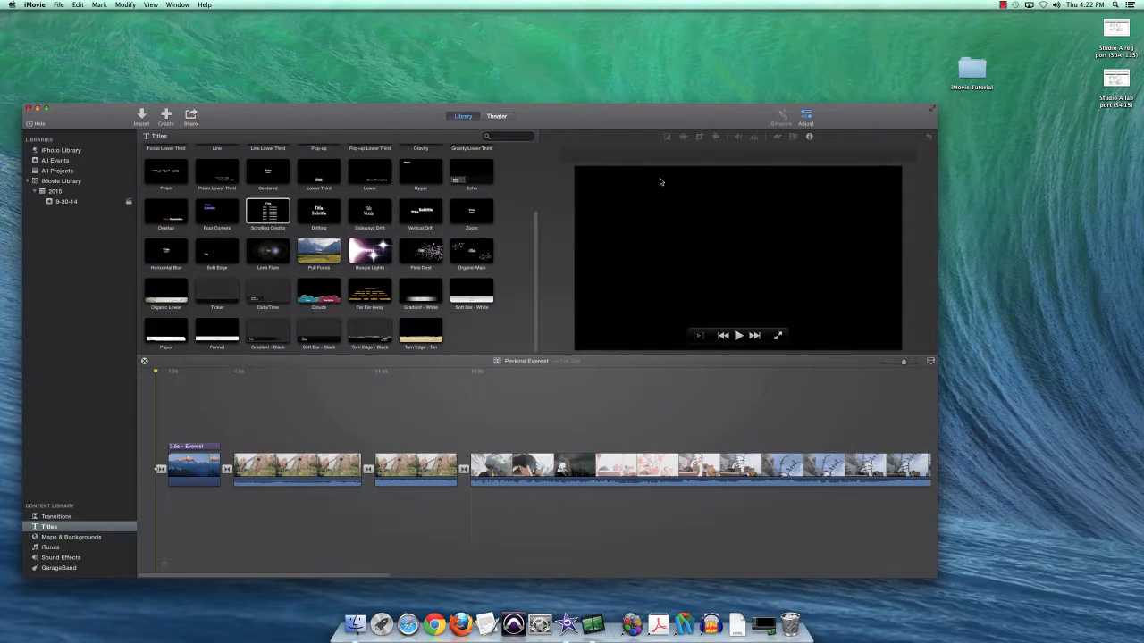
Select the whole Feverish song in the iMovie Library and place it beneath the clips at the start of the timeline
click(63, 182)
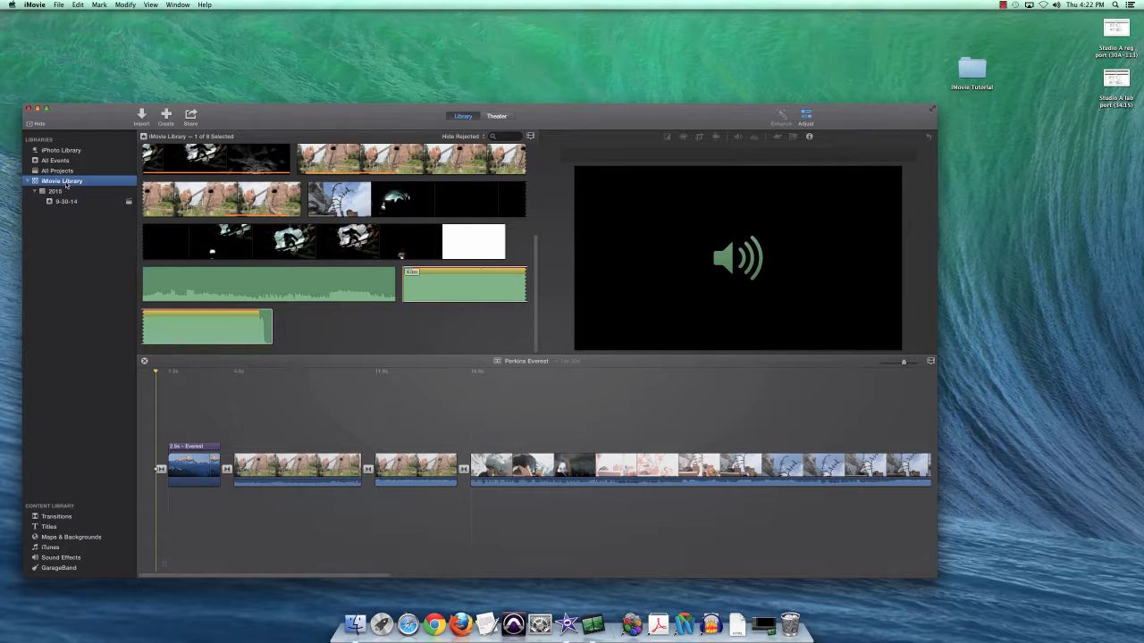
click(451, 286)
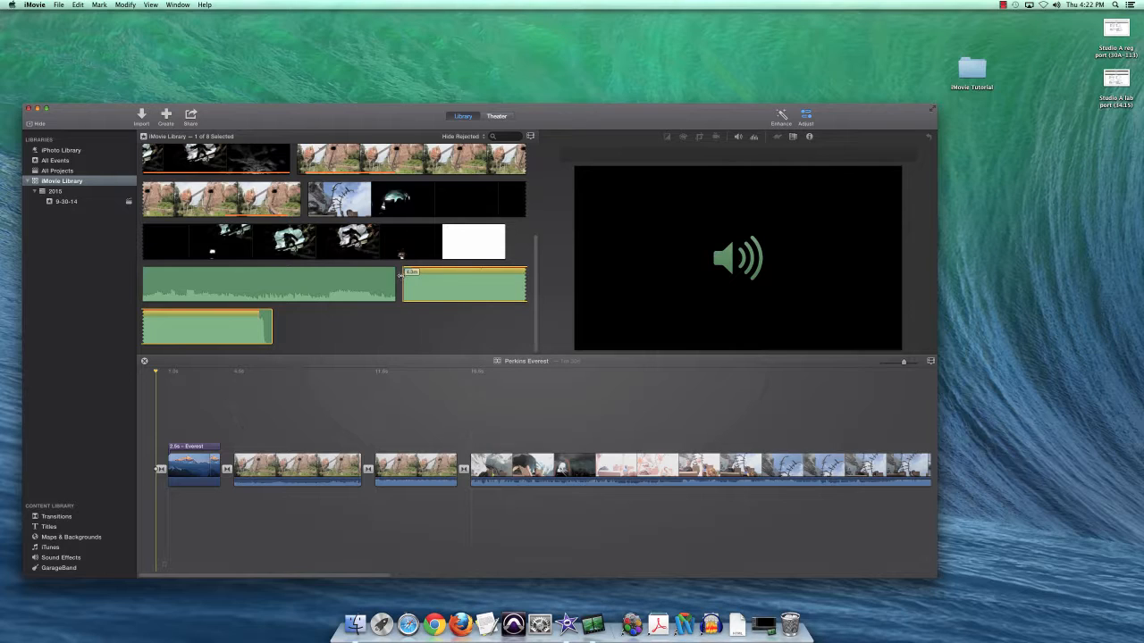
click(429, 330)
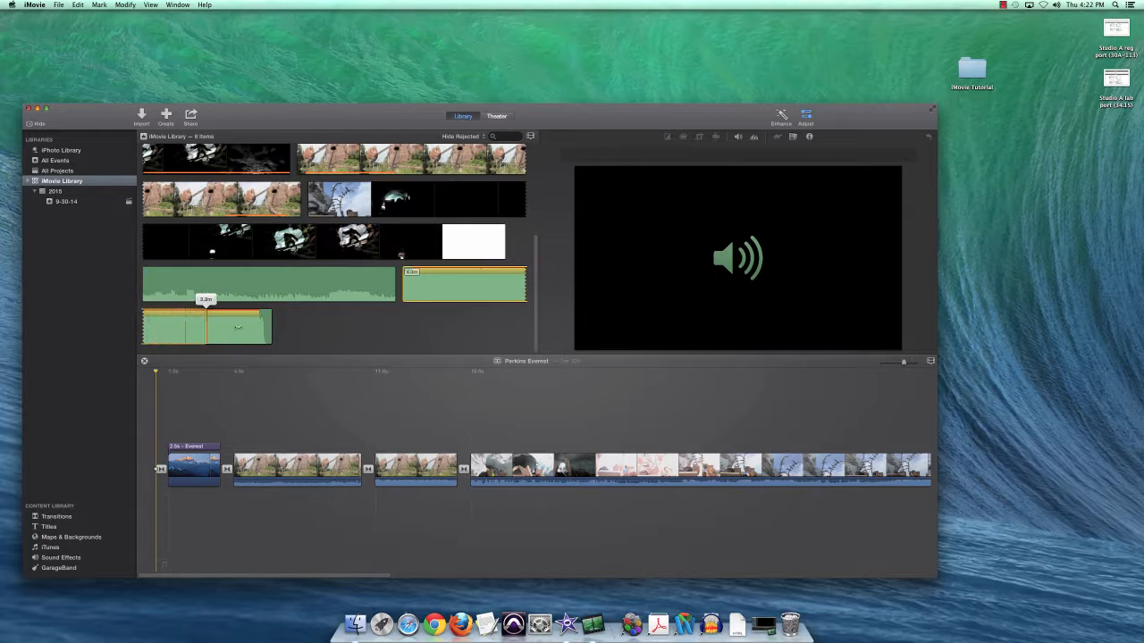
drag(238, 328, 262, 319)
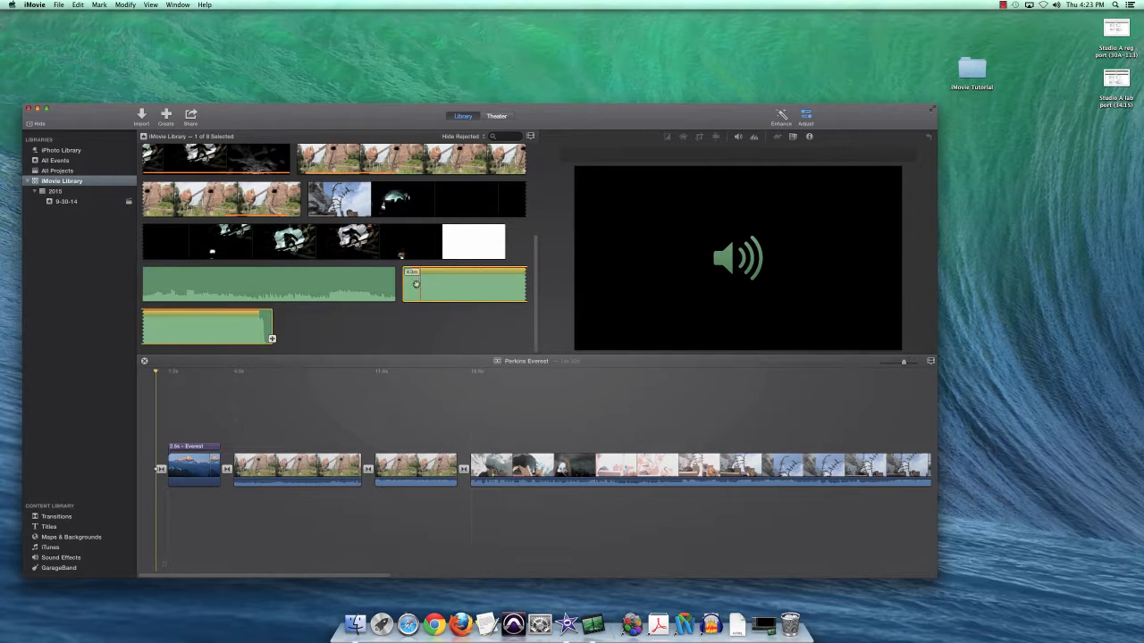
drag(386, 401, 167, 501)
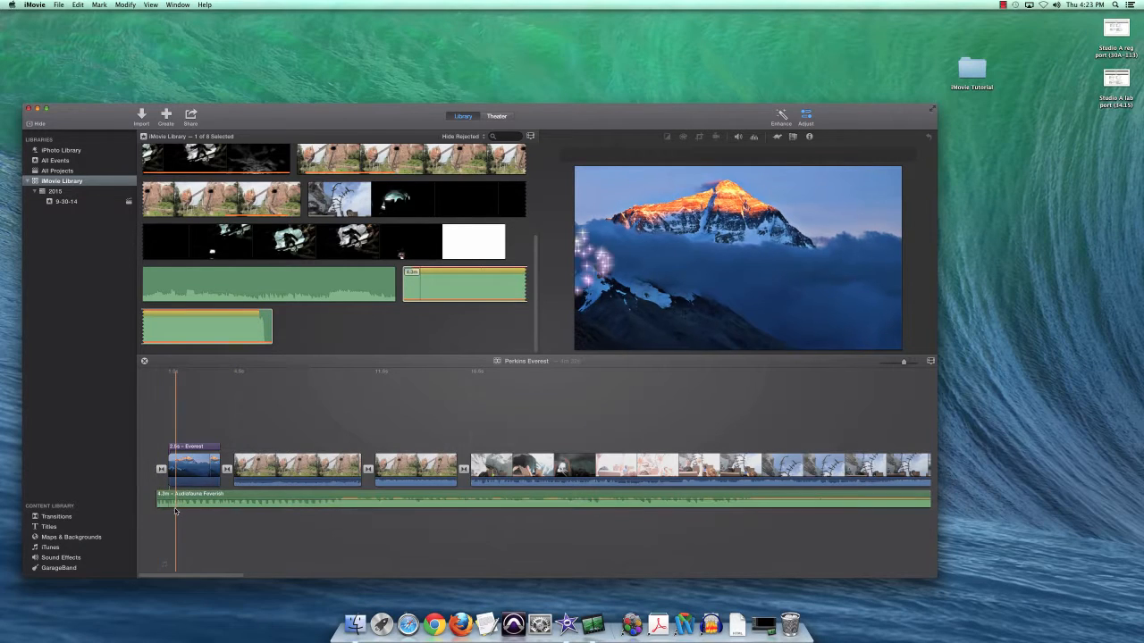
Add a short fade-in to the start of the Feverish song beneath the opening Everest clip and play it from the beginning
click(180, 499)
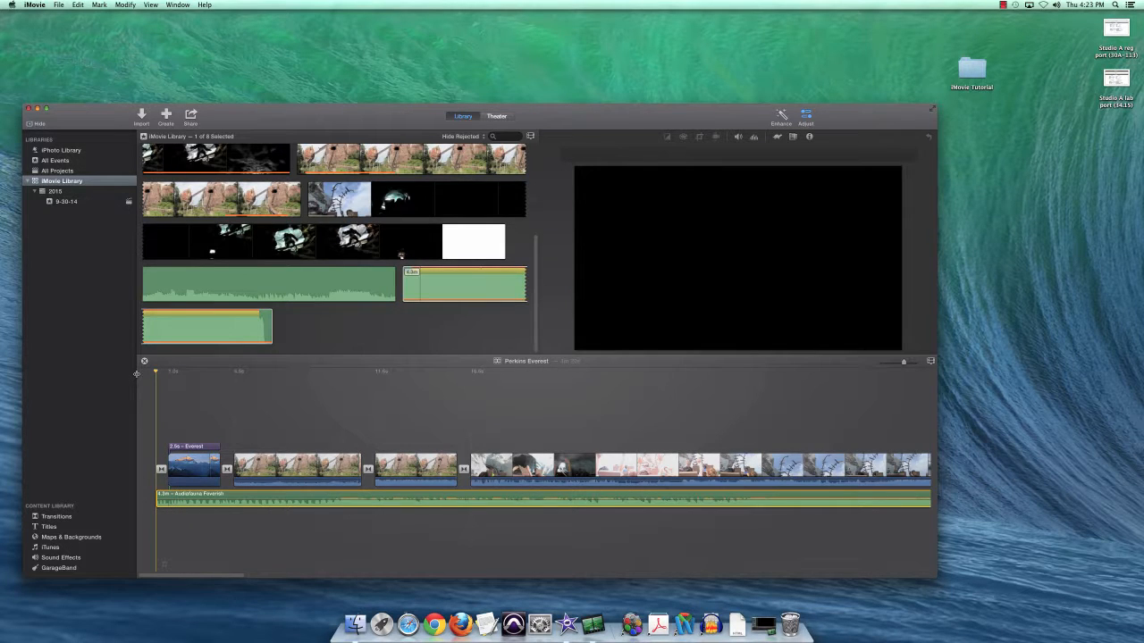
key(space)
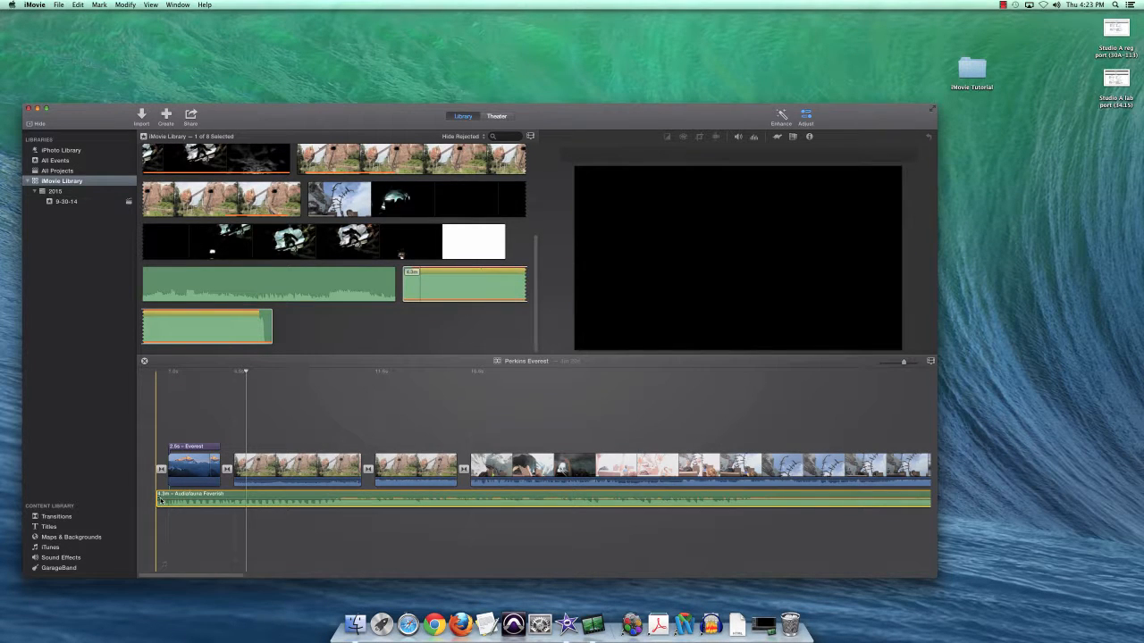
drag(160, 499, 162, 500)
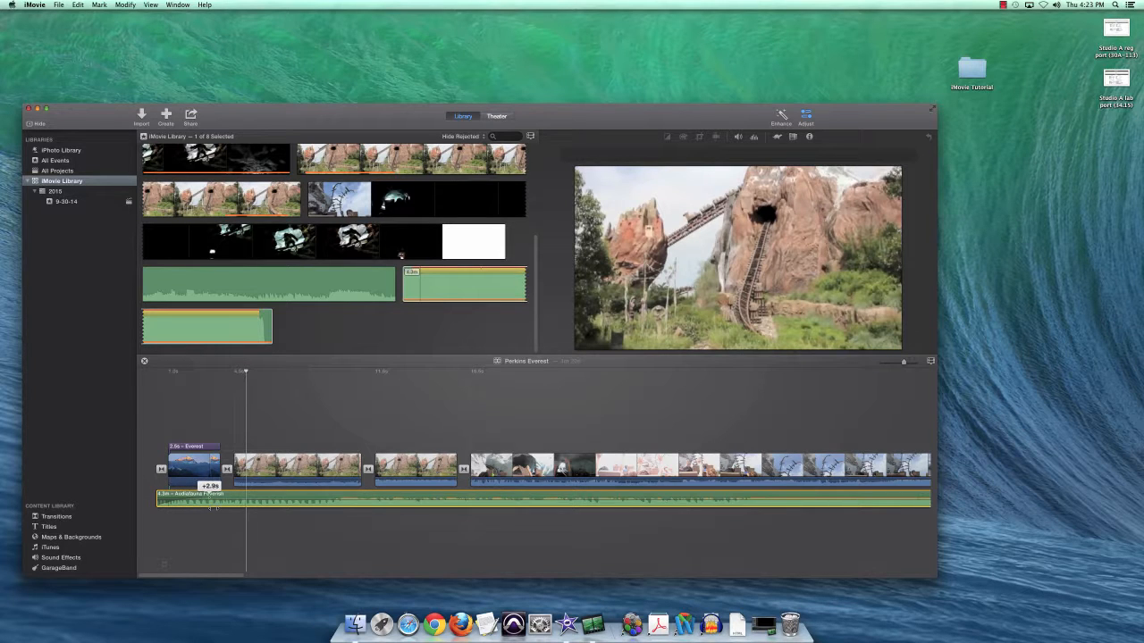
drag(227, 508, 227, 510)
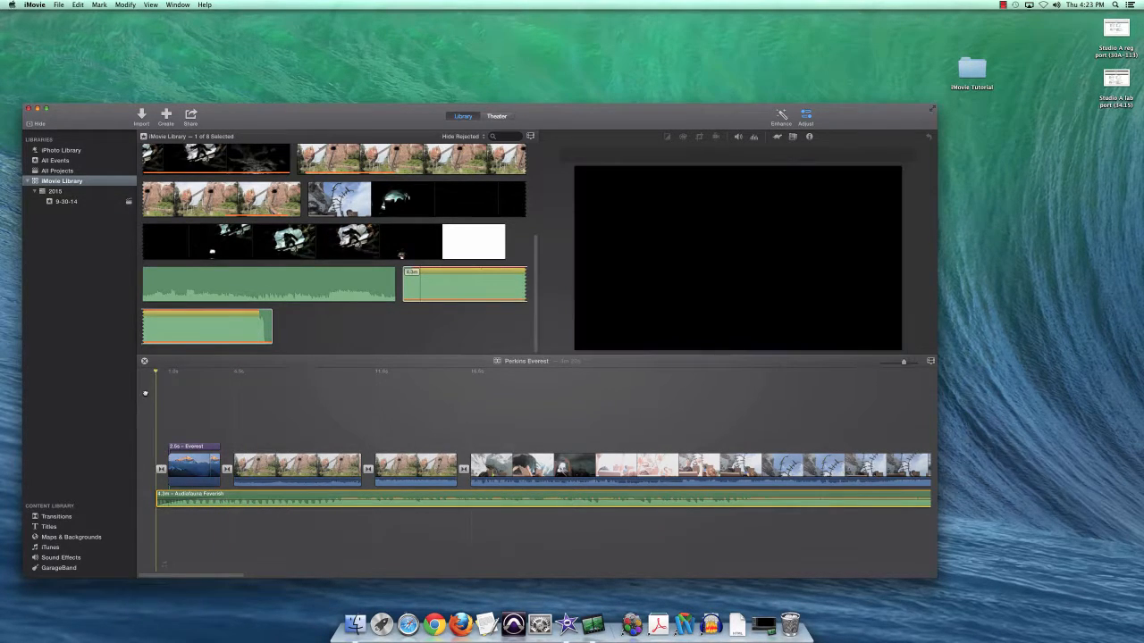
key(space)
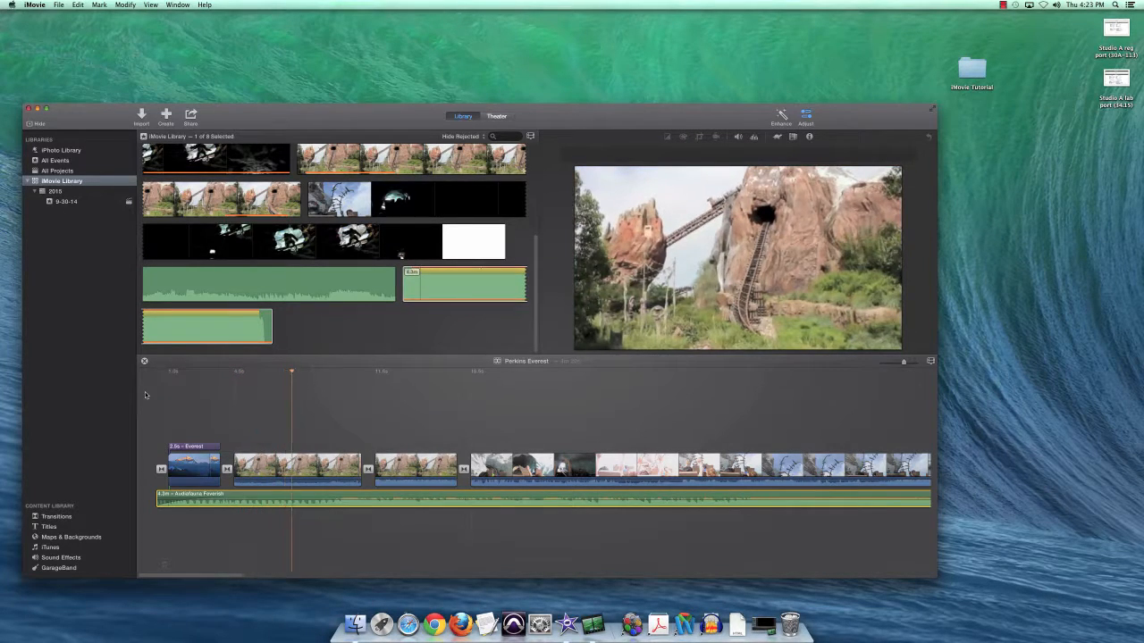
key(space)
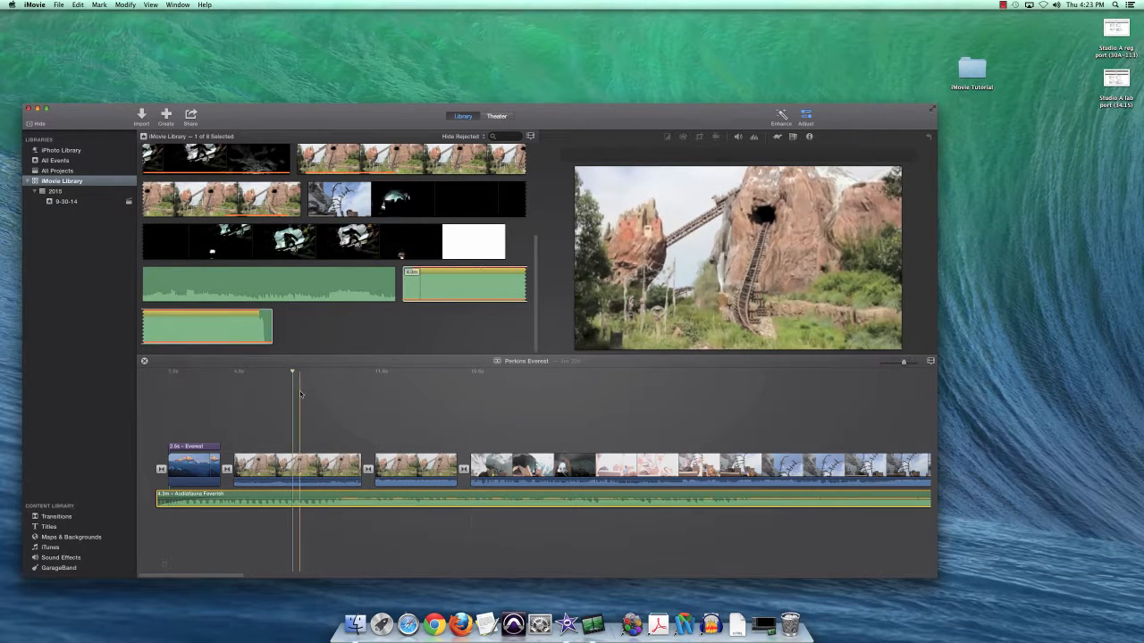
Lower the audio volume of the first mountain roller coaster clip and play from just before it to check the mix
click(290, 370)
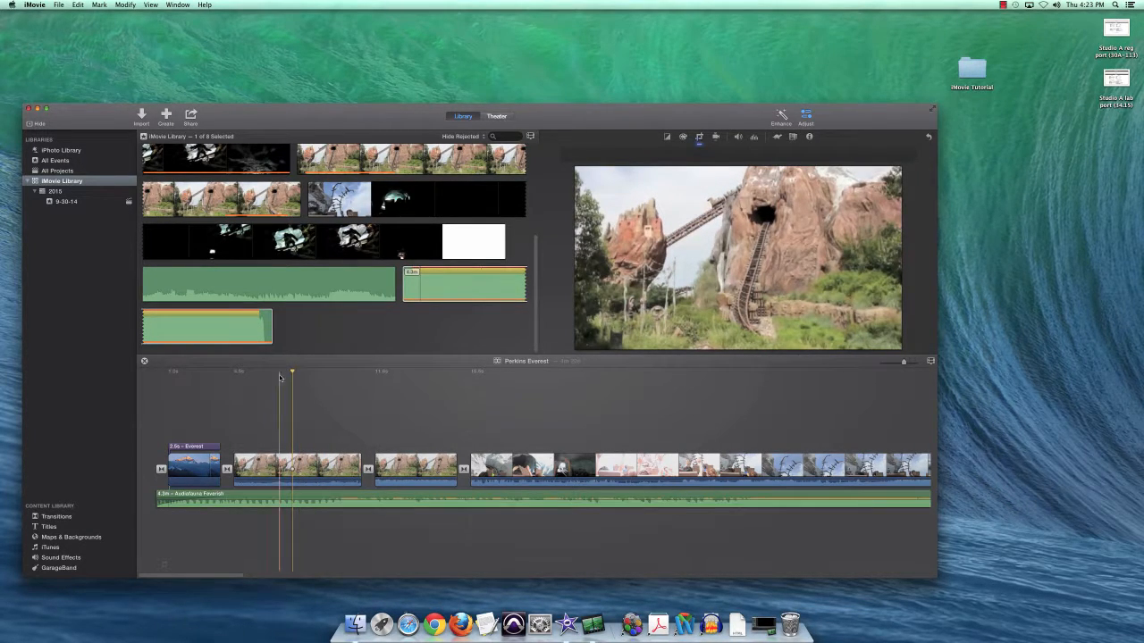
drag(294, 370, 234, 370)
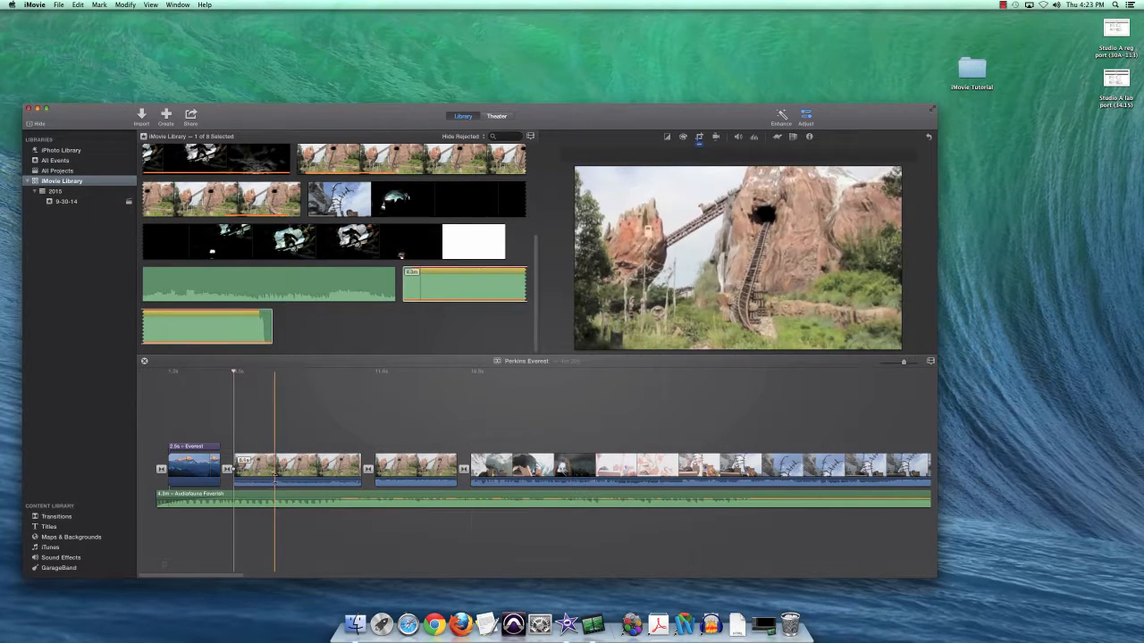
drag(275, 479, 276, 482)
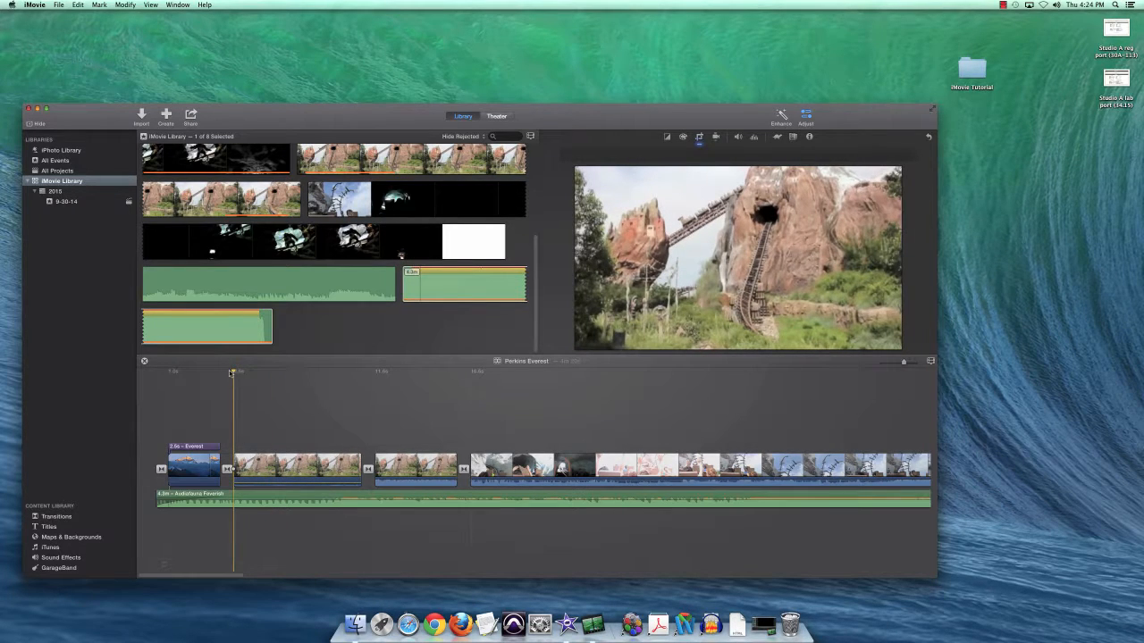
drag(231, 373, 217, 373)
key(space)
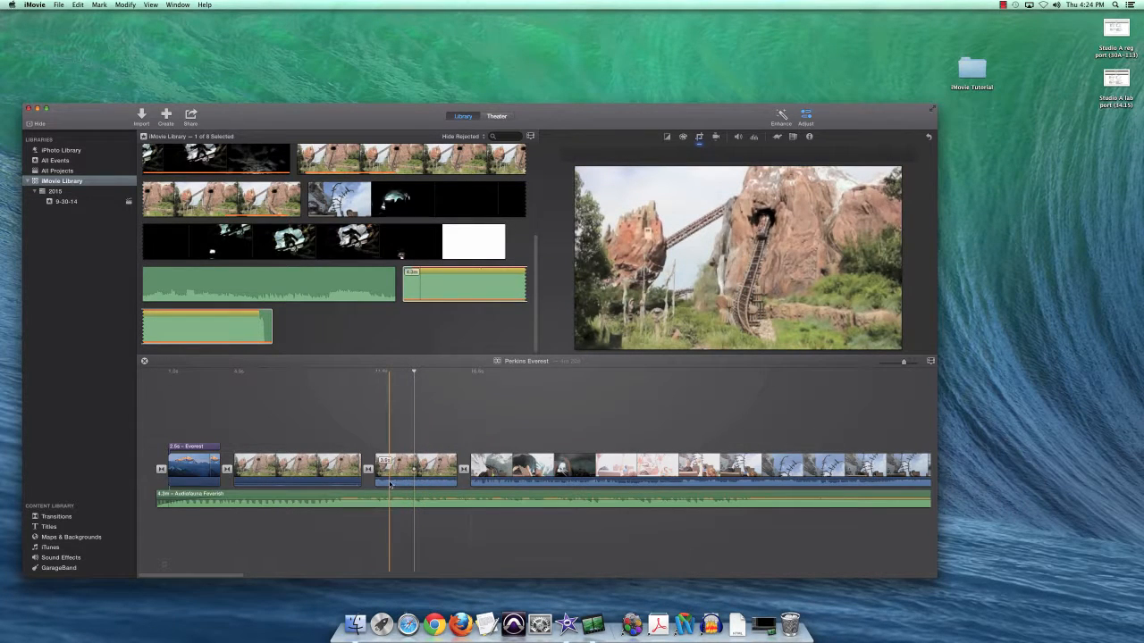
Adjust the second mountain roller coaster clip's audio volume, trying up to 224%, and play from just before it
drag(391, 481, 391, 484)
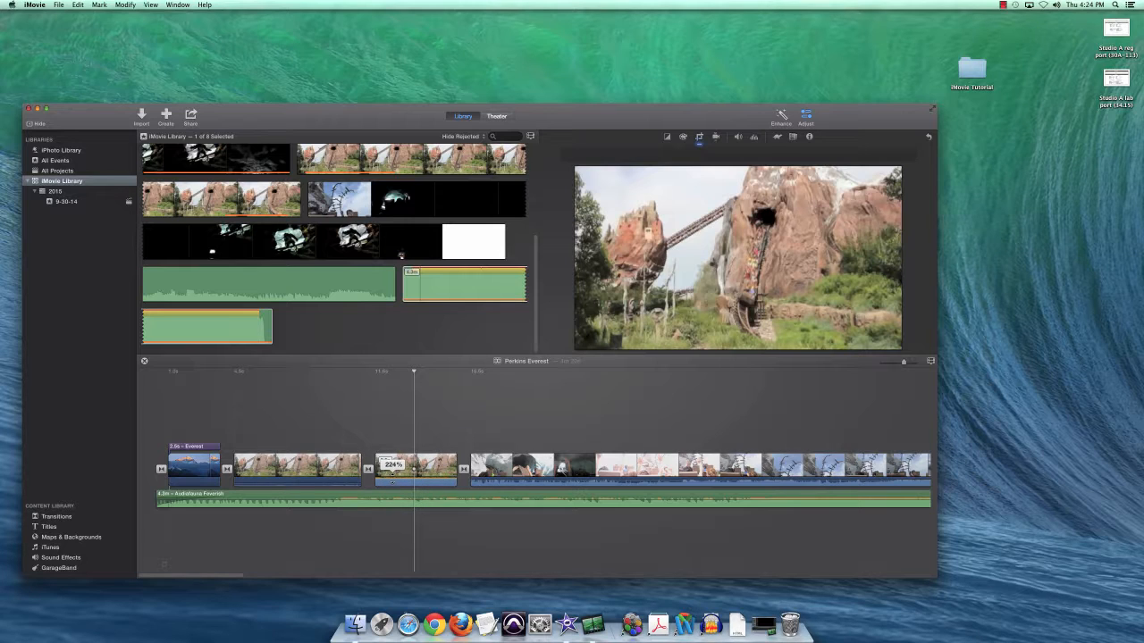
drag(392, 480, 392, 480)
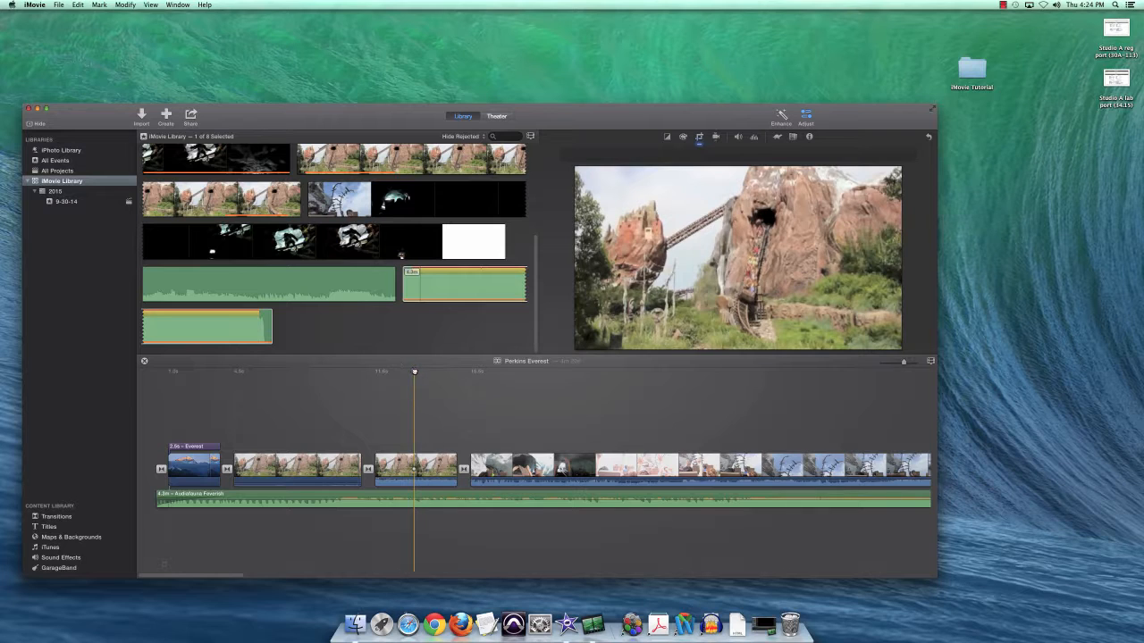
drag(414, 371, 348, 372)
key(space)
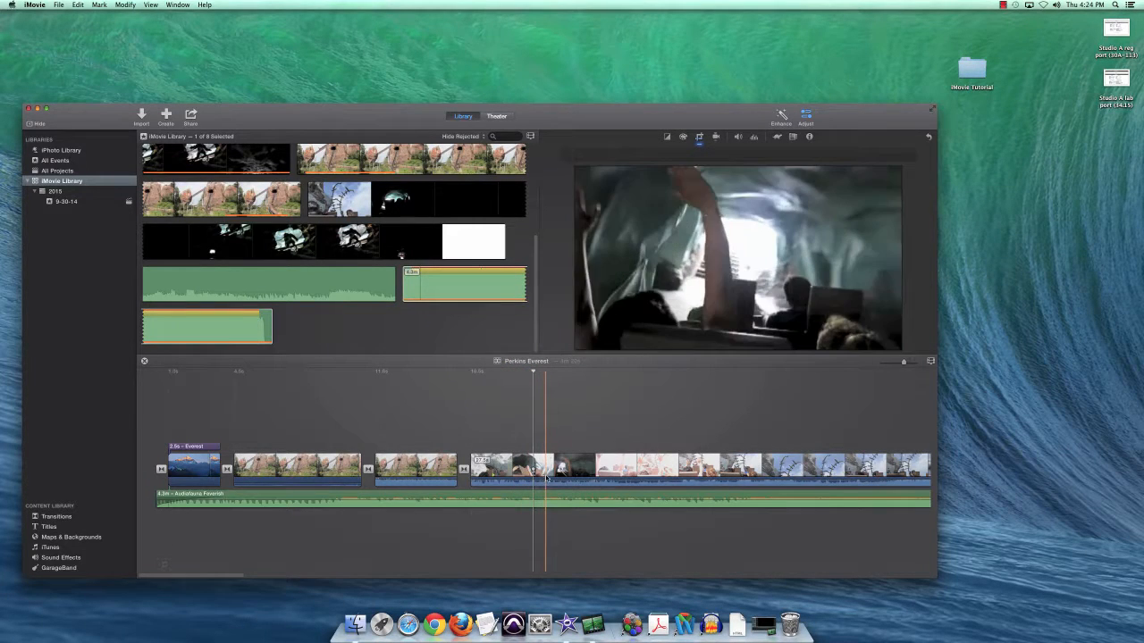
Lower the long on-ride clip's audio volume to about 9% and play the clip beneath the music
drag(542, 481, 543, 481)
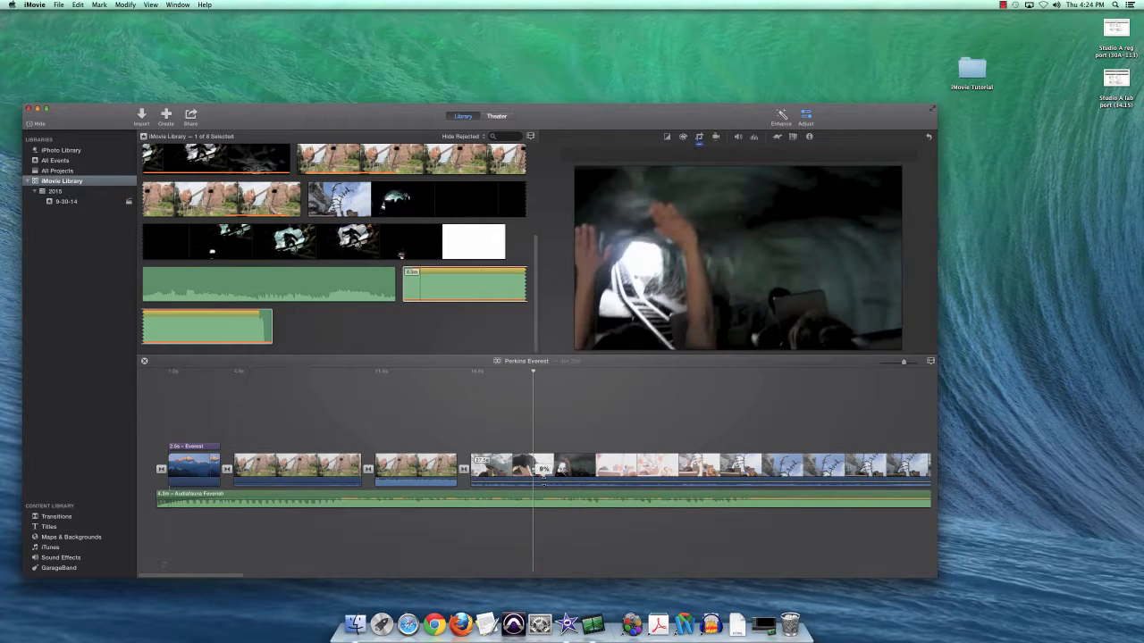
key(space)
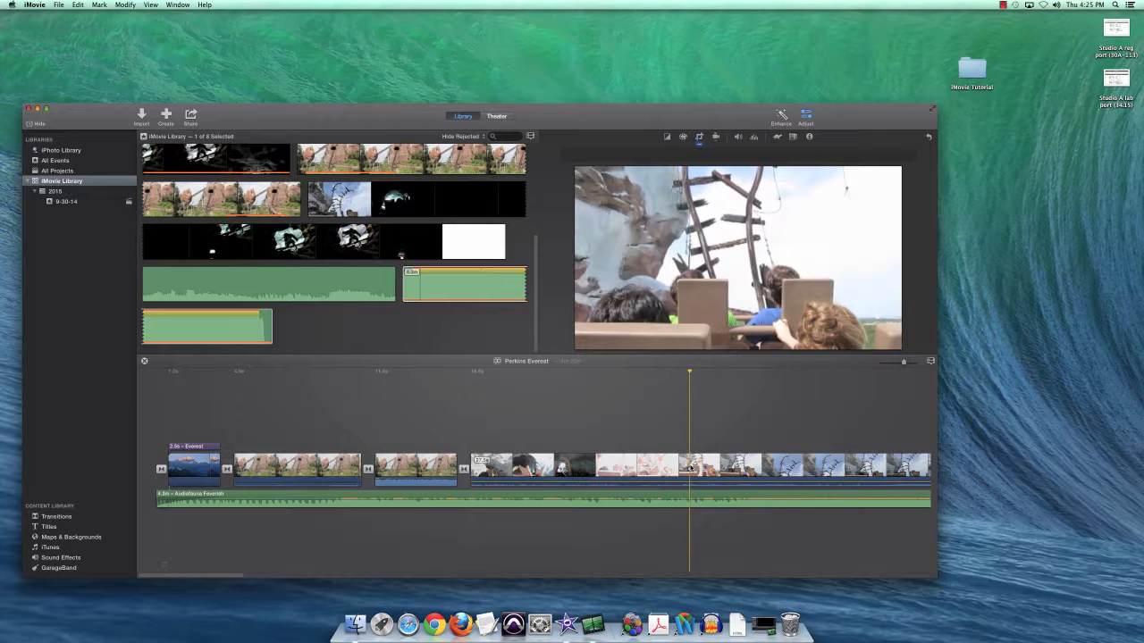
key(space)
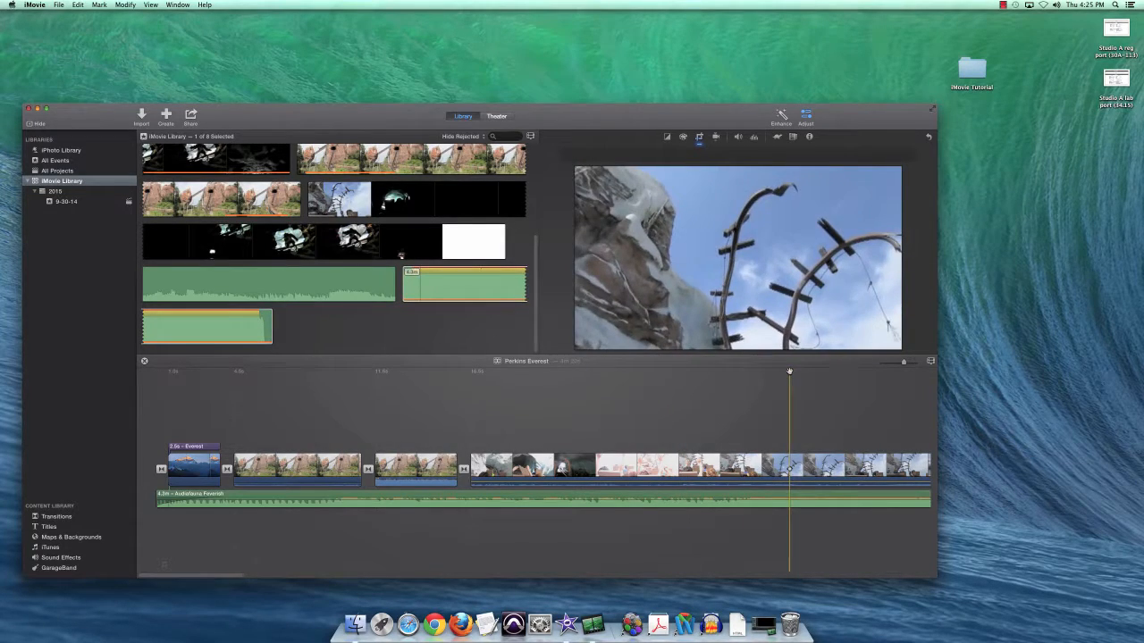
Split the long on-ride clip at two points around the broken track scene to isolate a middle section
drag(789, 370, 613, 376)
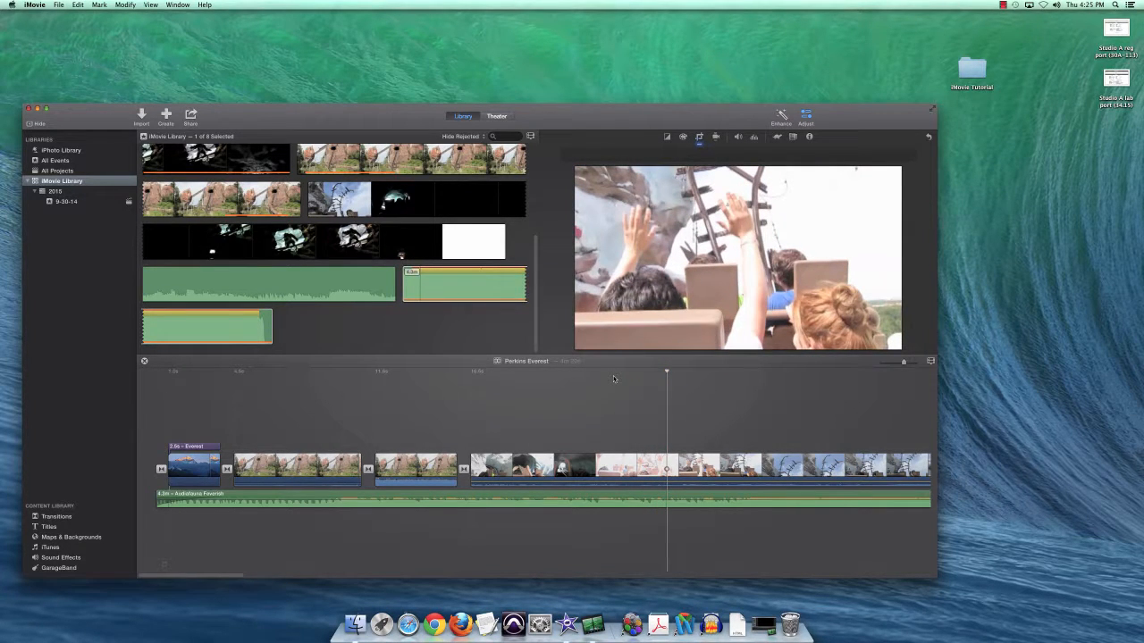
key(super+b)
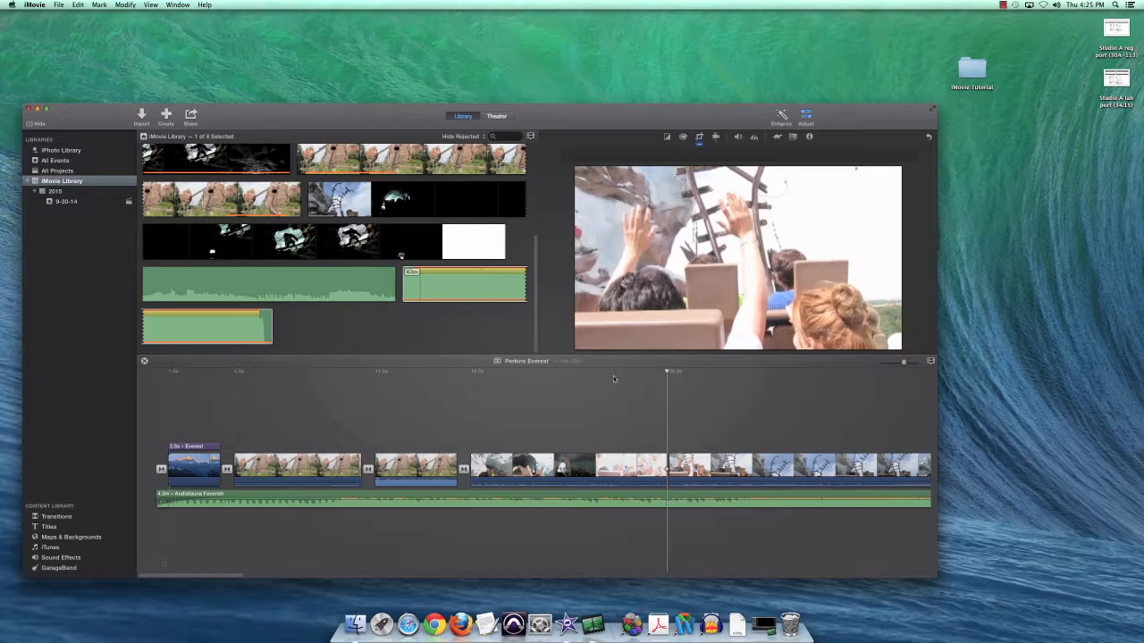
key(space)
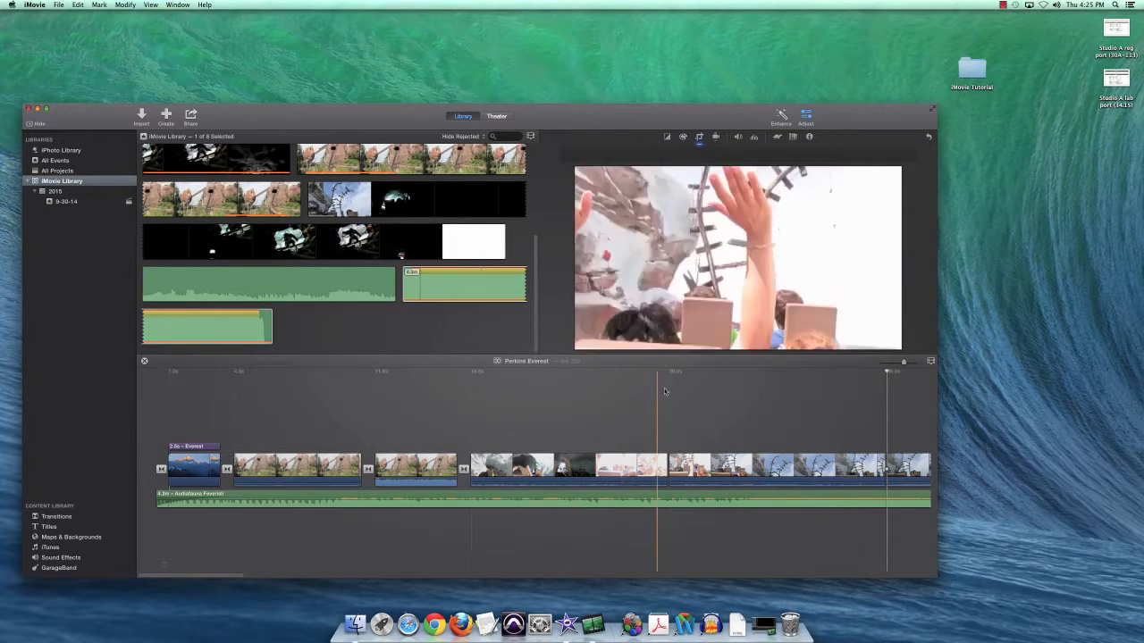
Apply the Negative video effect to the isolated broken track section and play from before it to preview the change
click(723, 461)
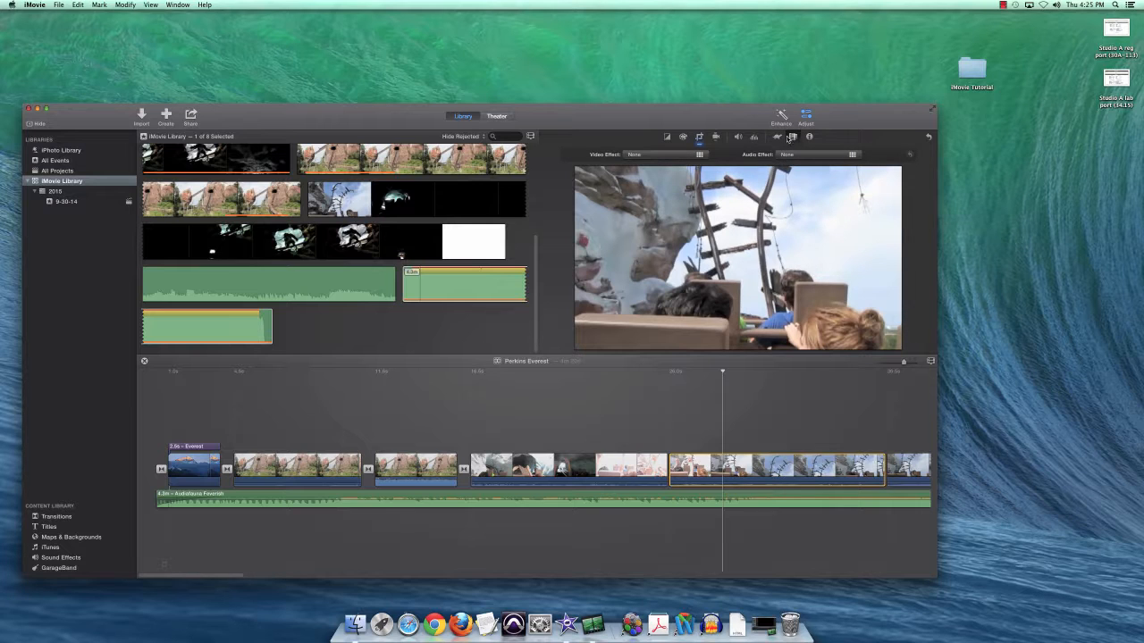
click(689, 157)
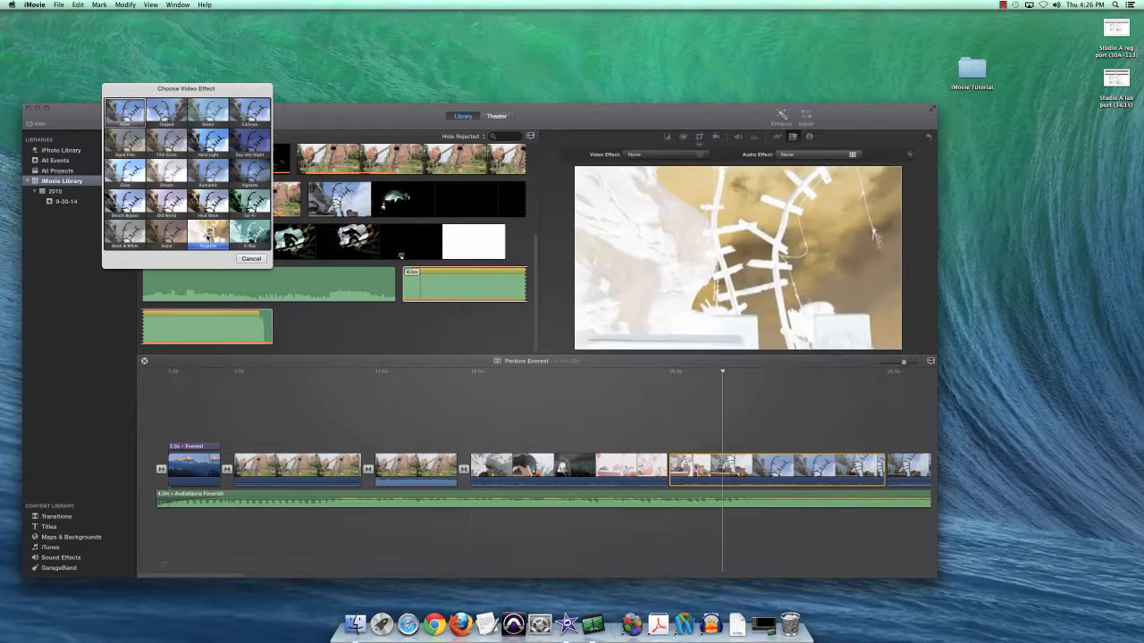
click(207, 238)
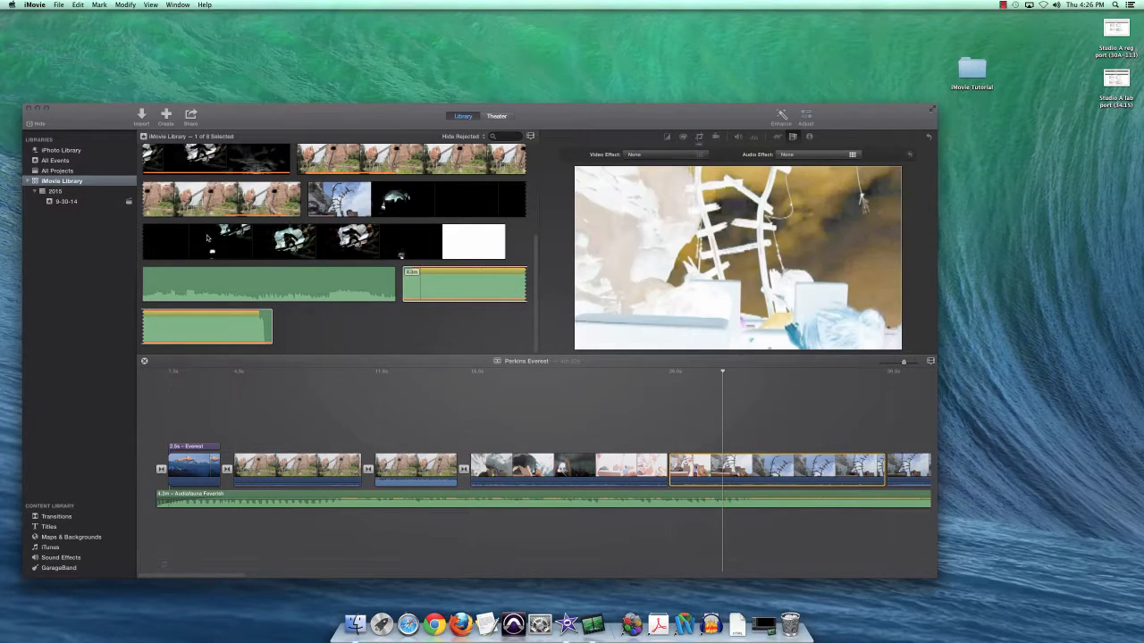
click(683, 372)
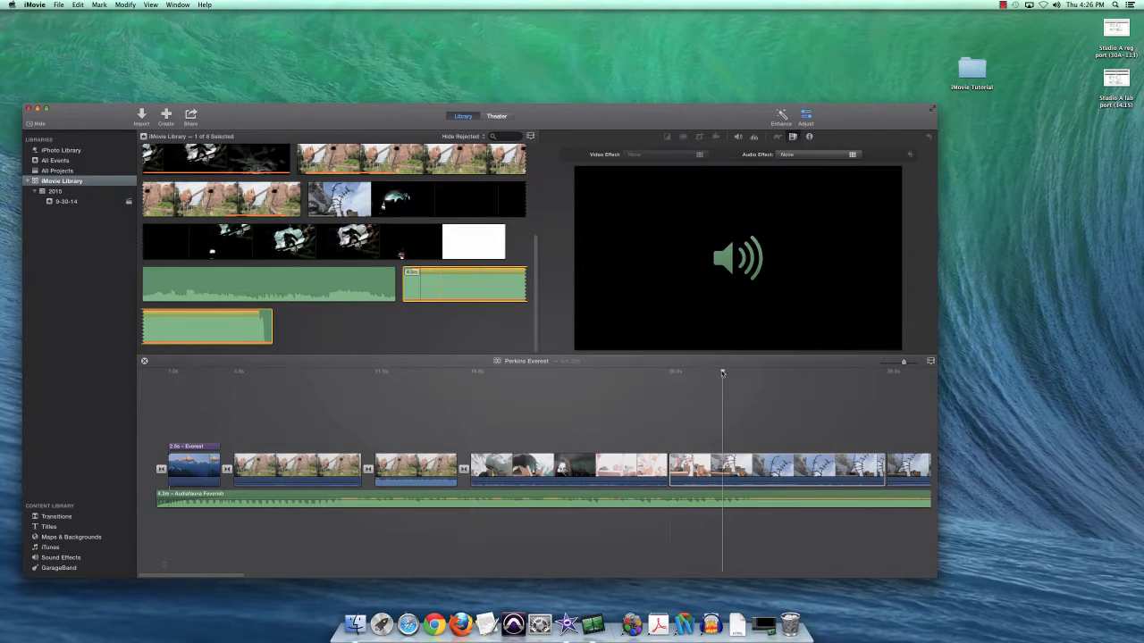
click(722, 372)
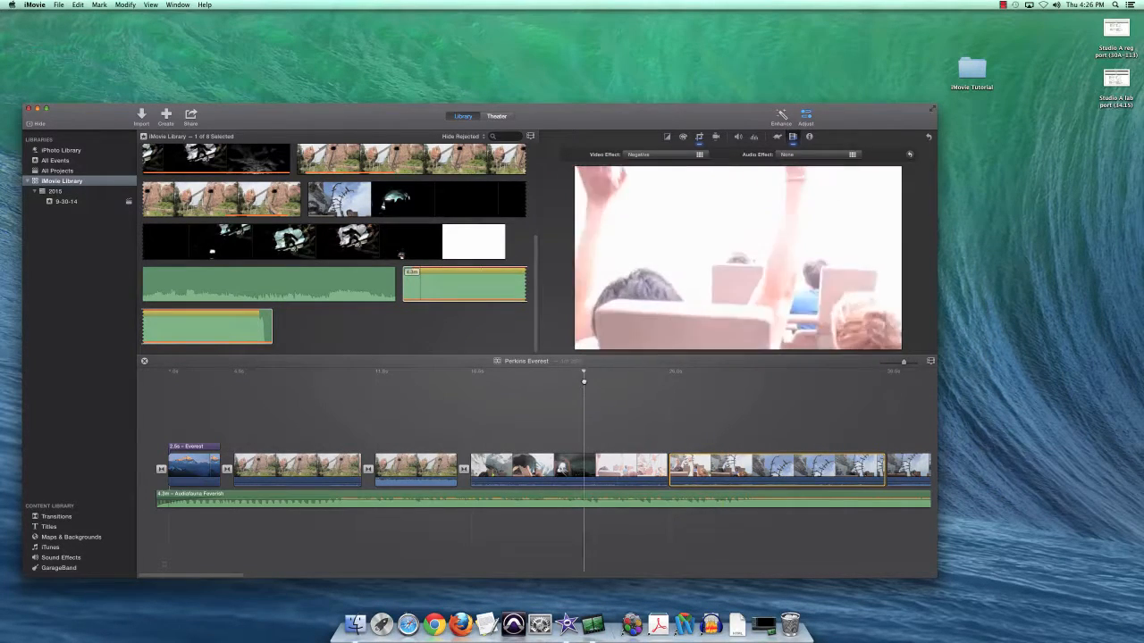
key(space)
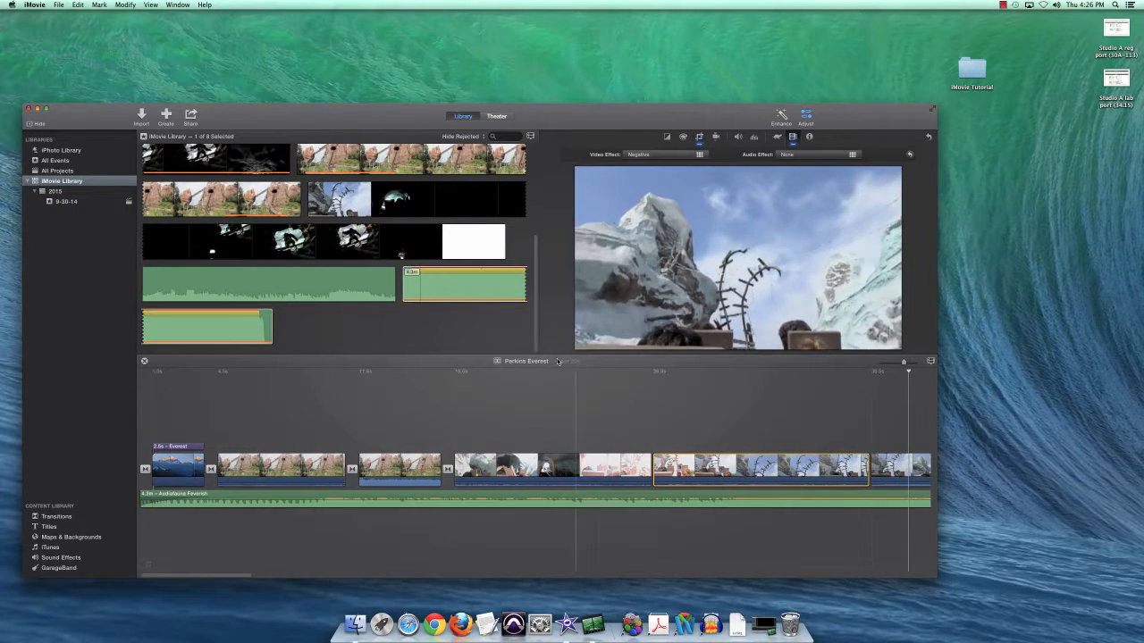
Look over the video effects and open the audio effects available for the selected broken track section
click(640, 156)
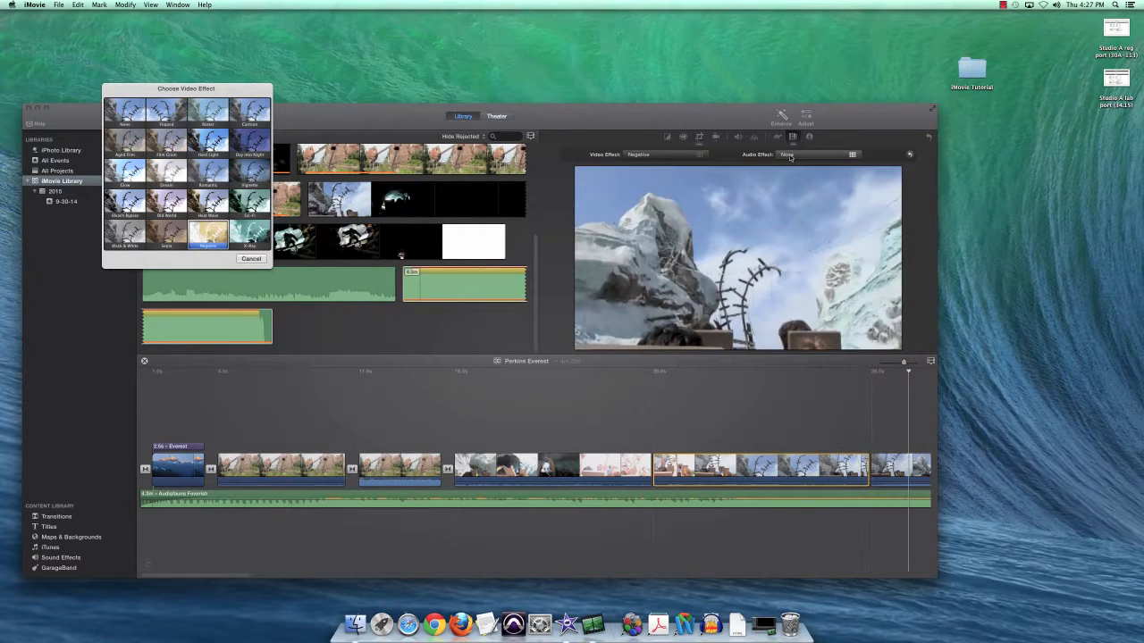
click(245, 259)
click(801, 156)
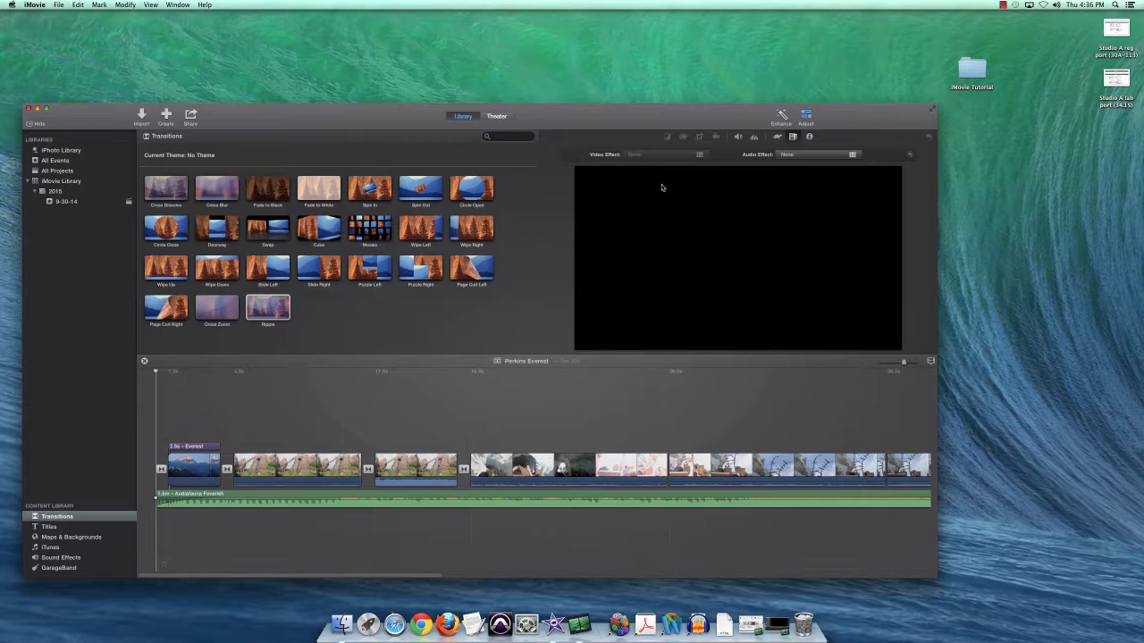
Play the project through to the Yeti clip and split the Feverish song before its title and again near the clip's end
key(space)
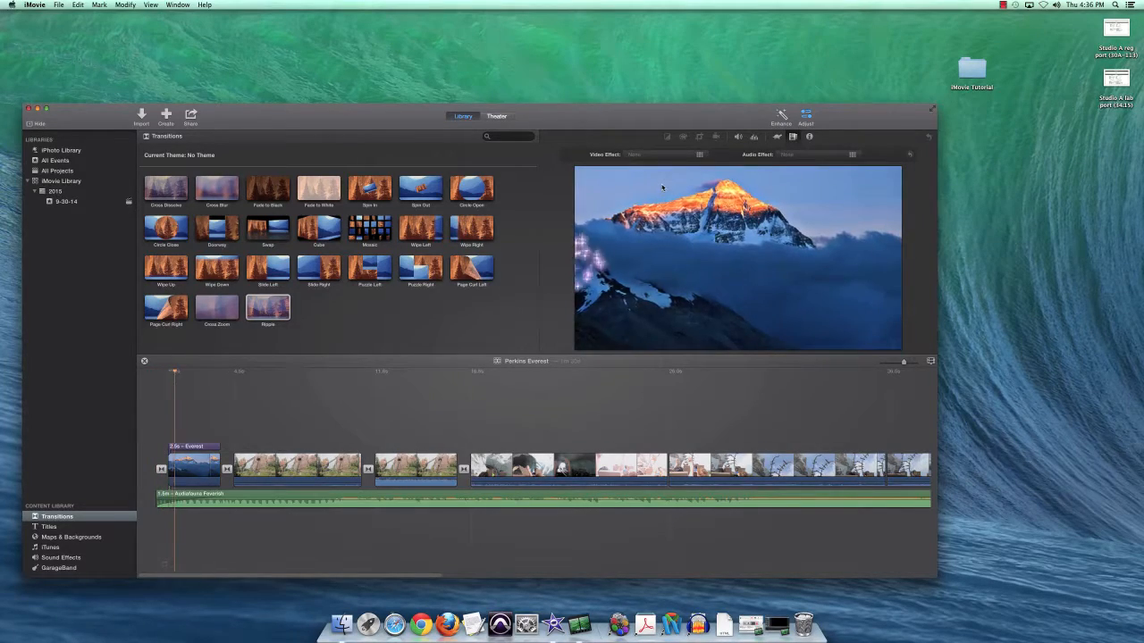
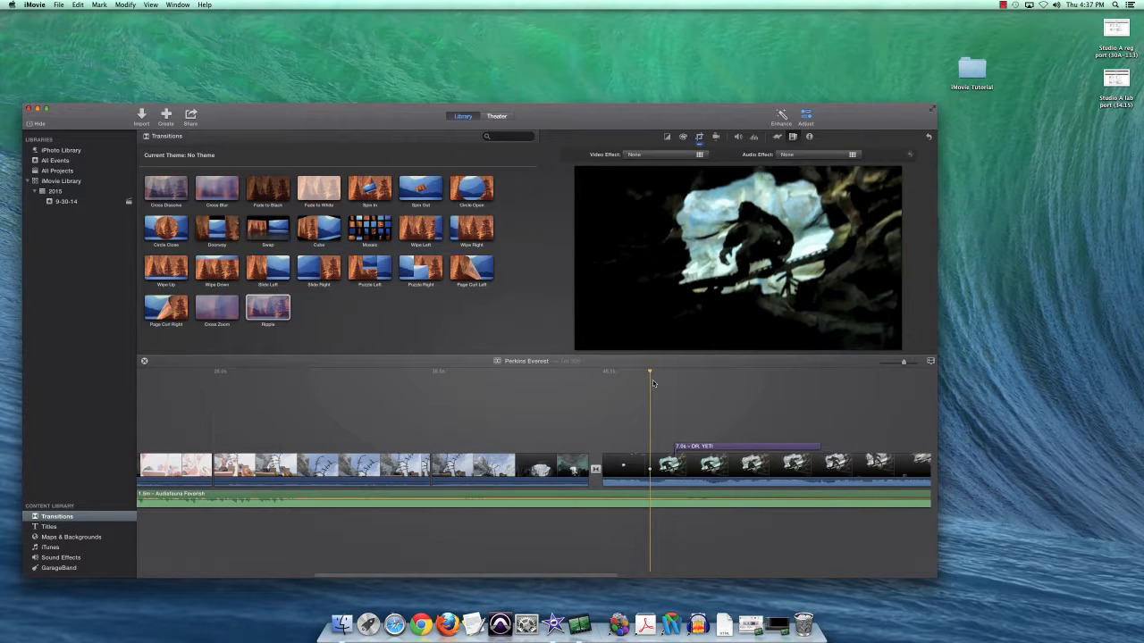
key(space)
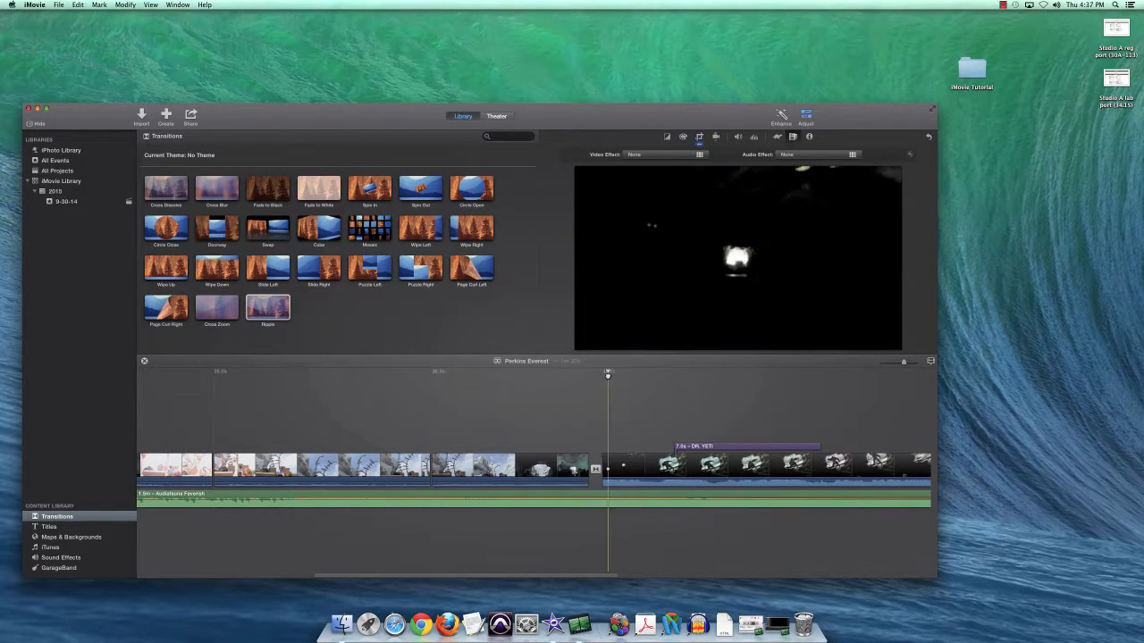
key(space)
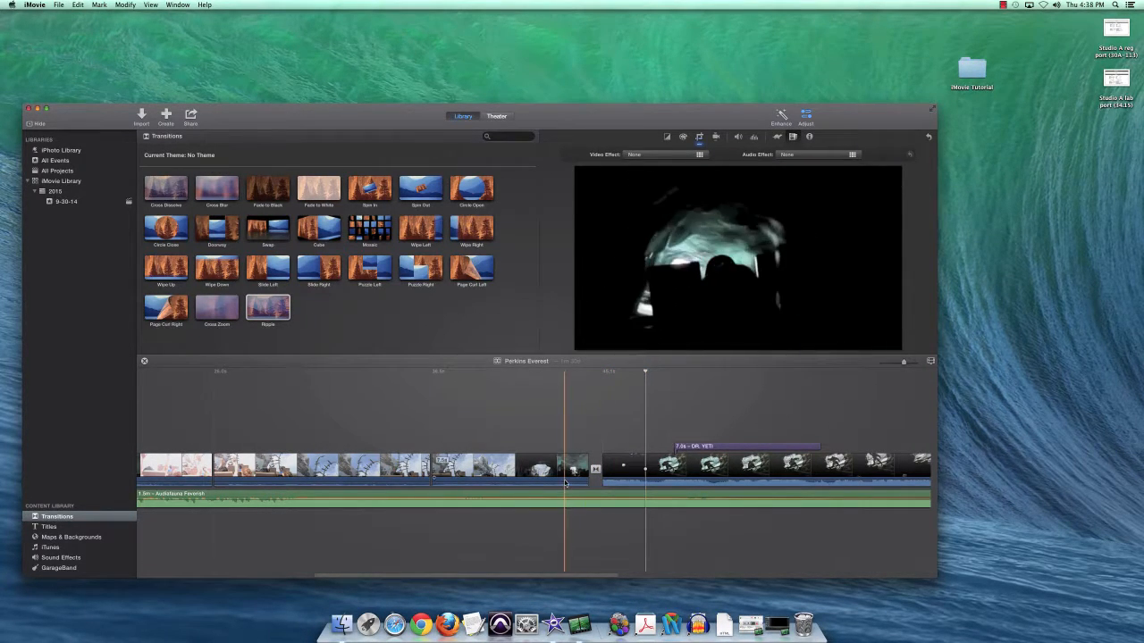
click(656, 494)
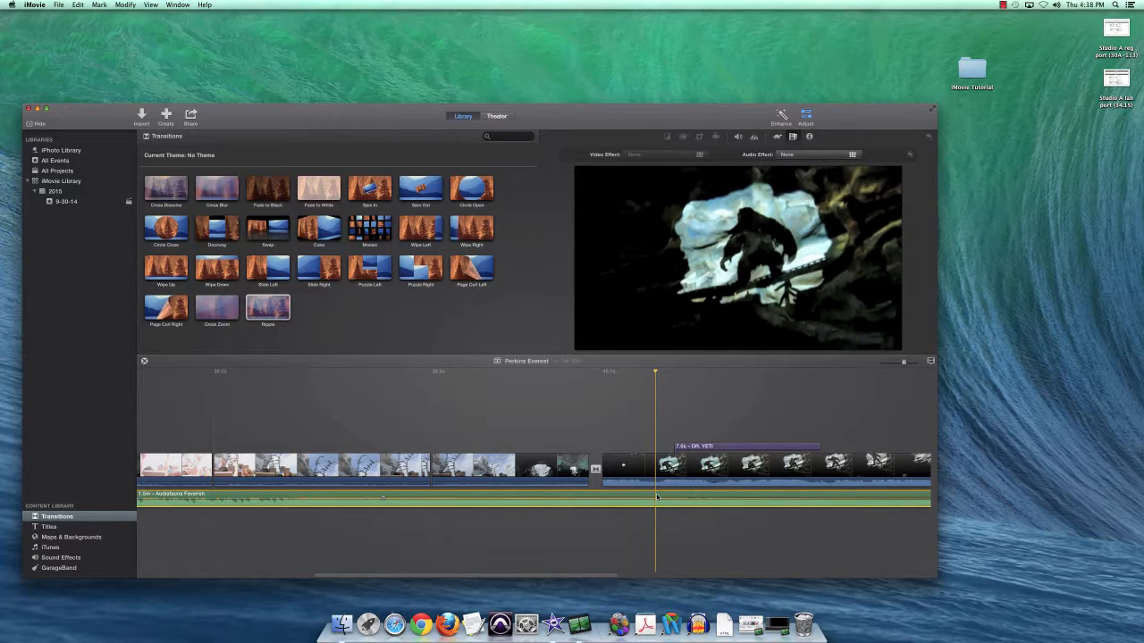
key(super+b)
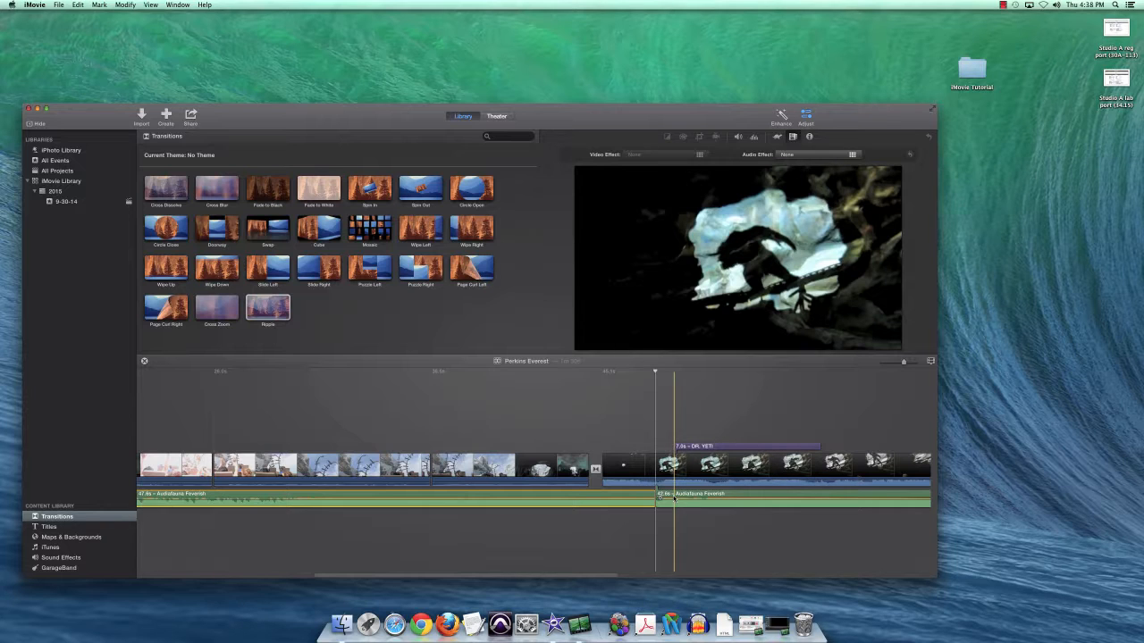
key(space)
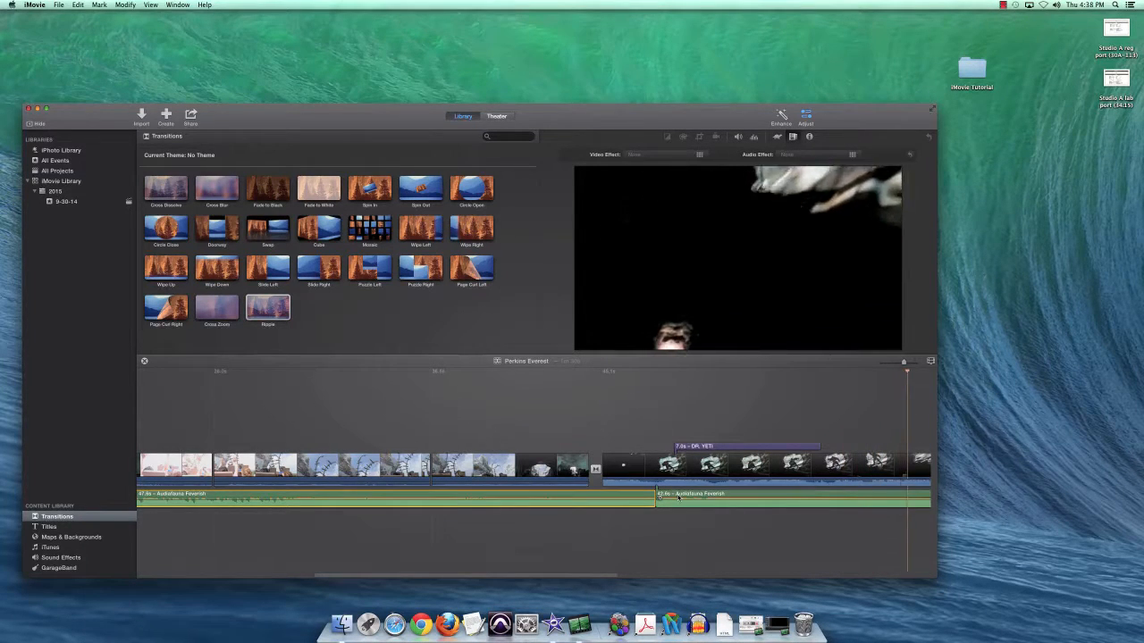
click(908, 494)
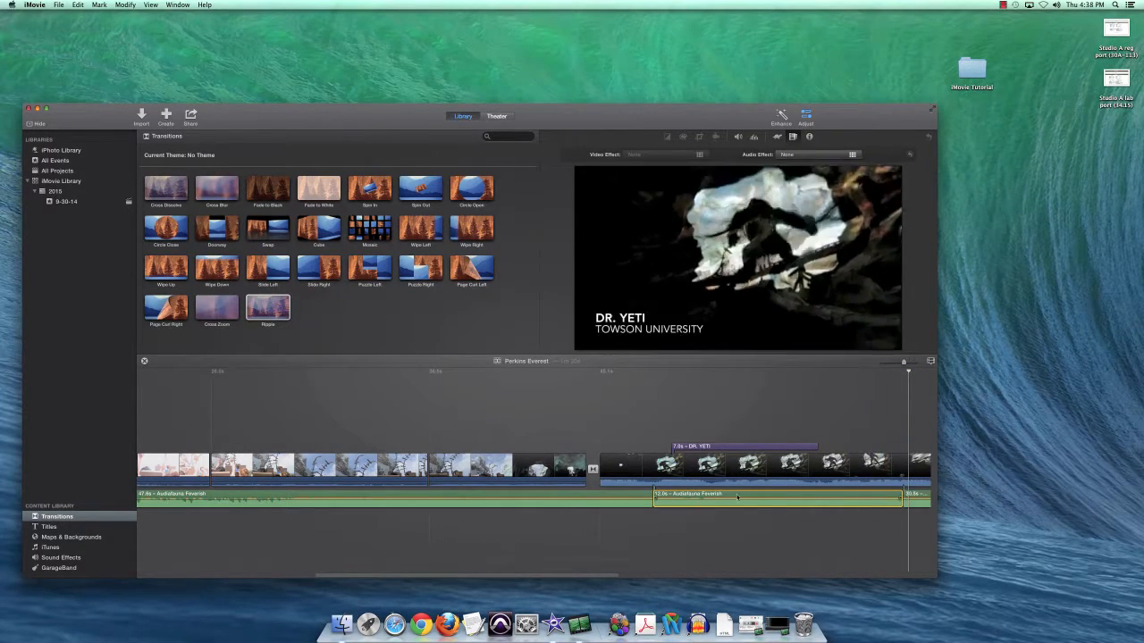
Fade out the end of the first Feverish section before the Yeti title and lower the volume of the middle section
click(639, 497)
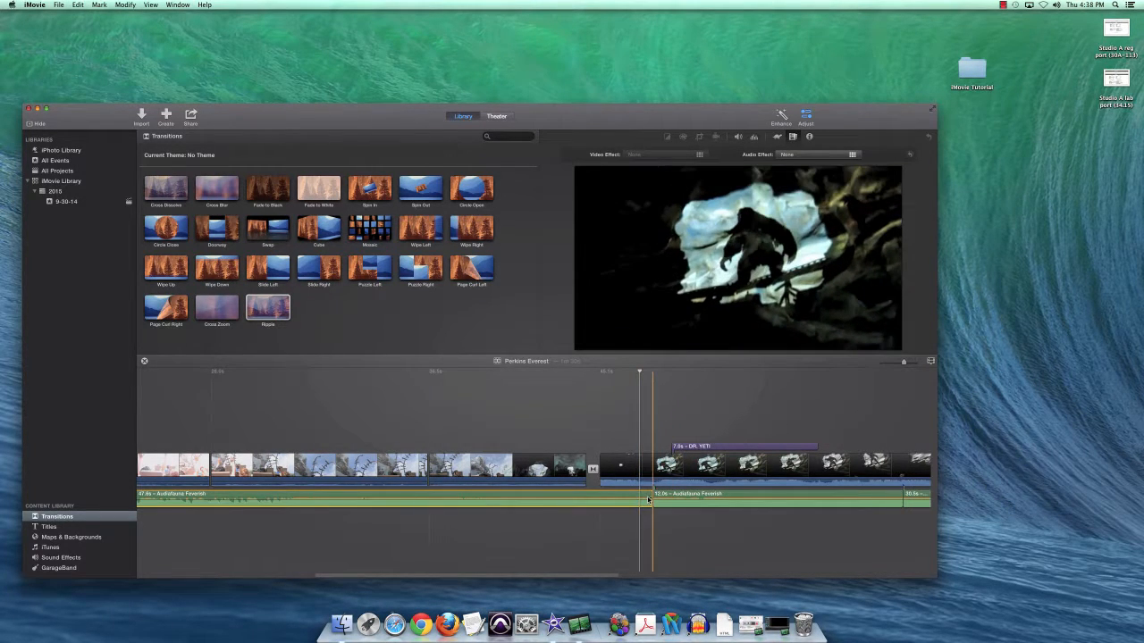
drag(648, 498, 645, 498)
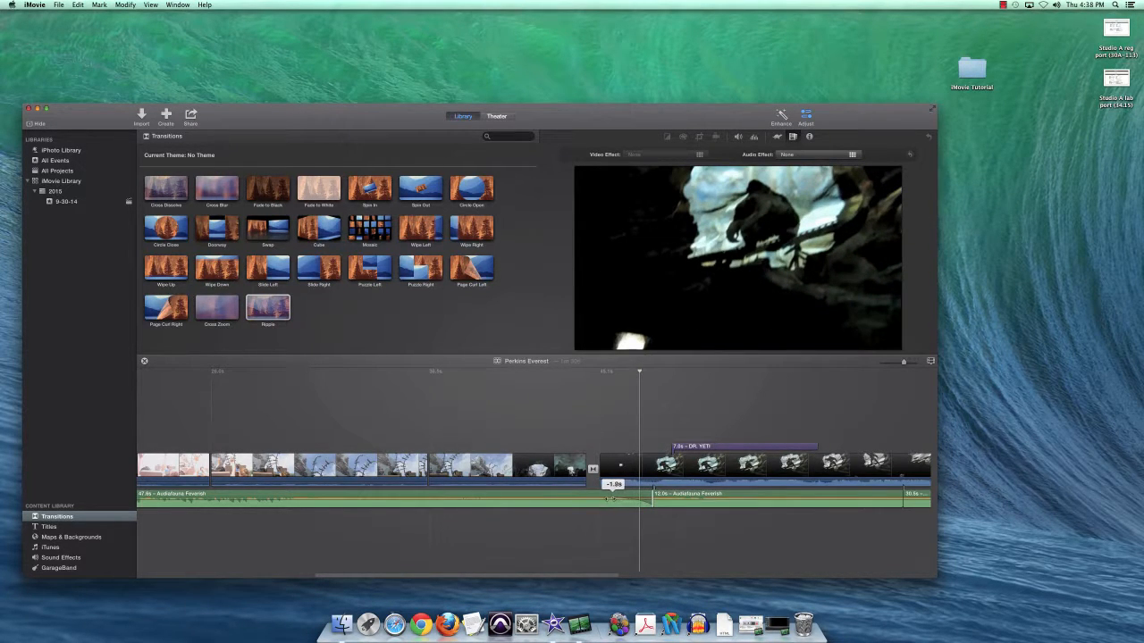
drag(591, 498, 597, 498)
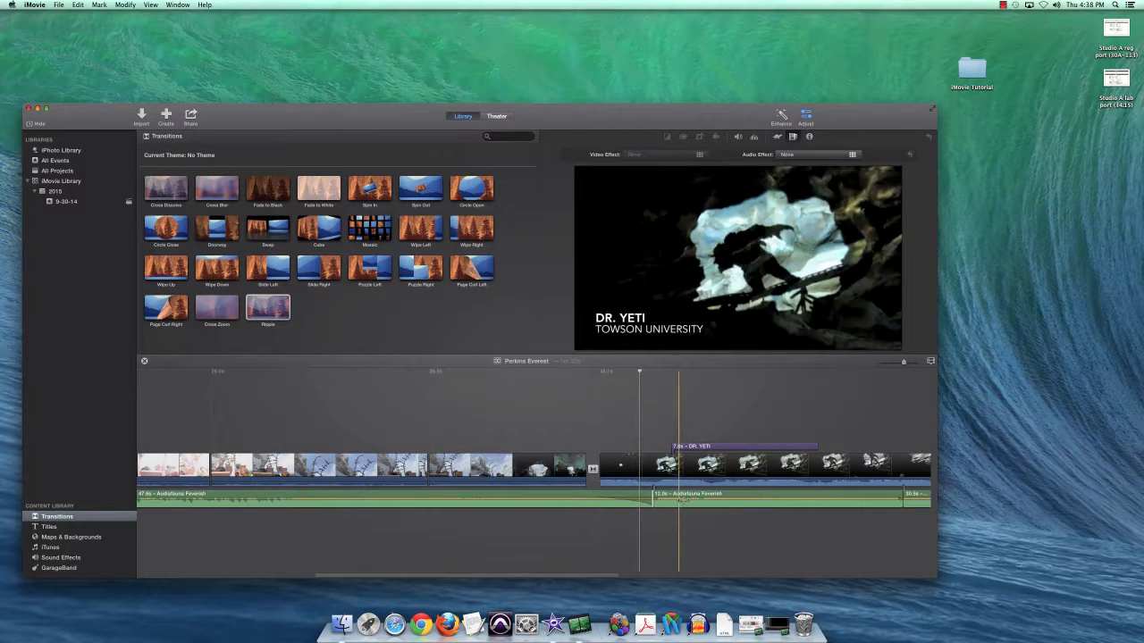
drag(674, 499, 674, 504)
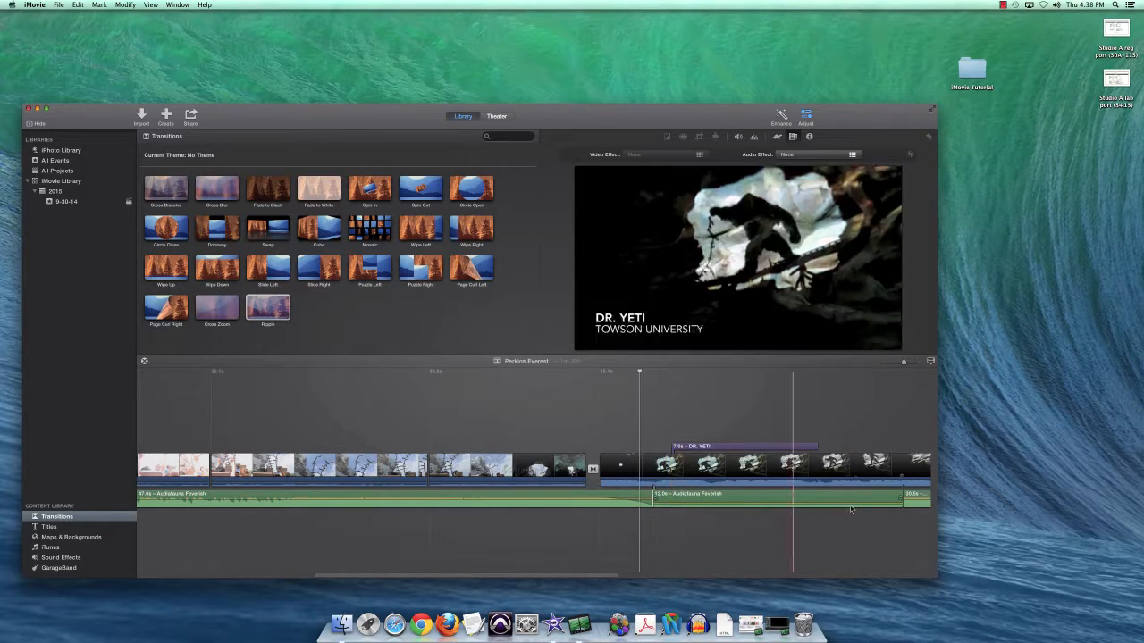
Add a long fade-in to the last Feverish section so the music rises gradually into the credits
click(905, 498)
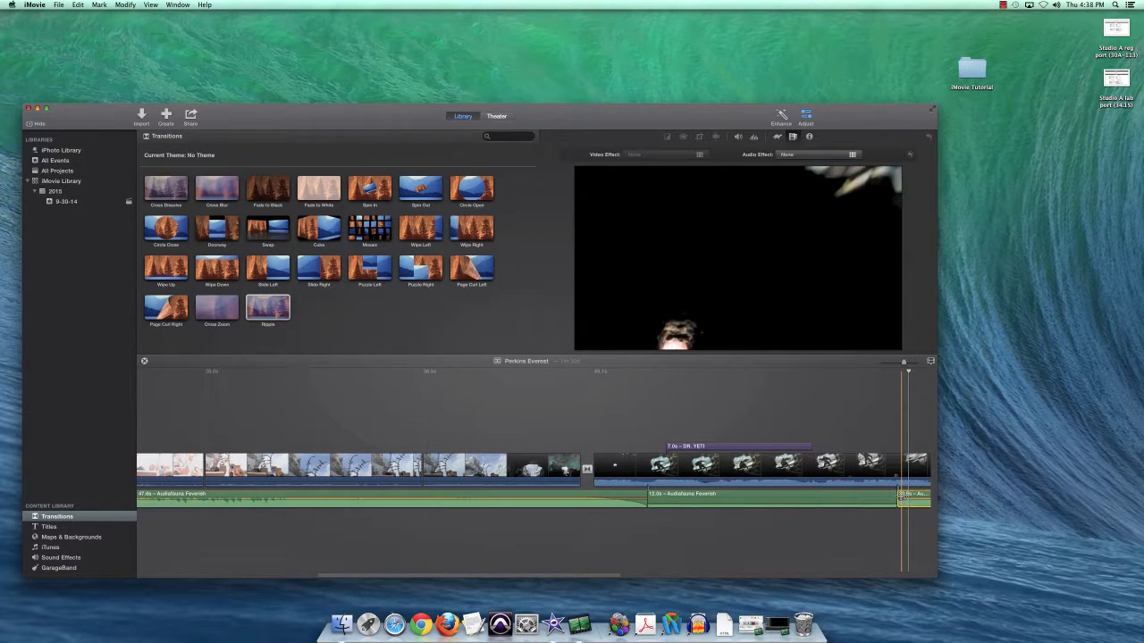
drag(901, 498, 701, 500)
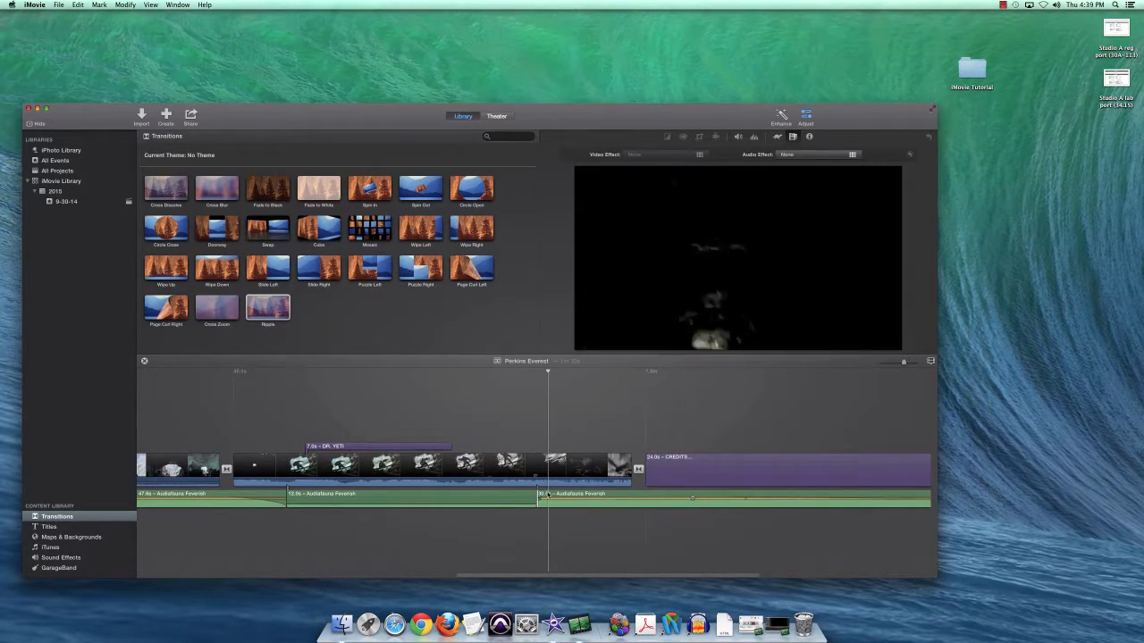
drag(539, 496, 719, 499)
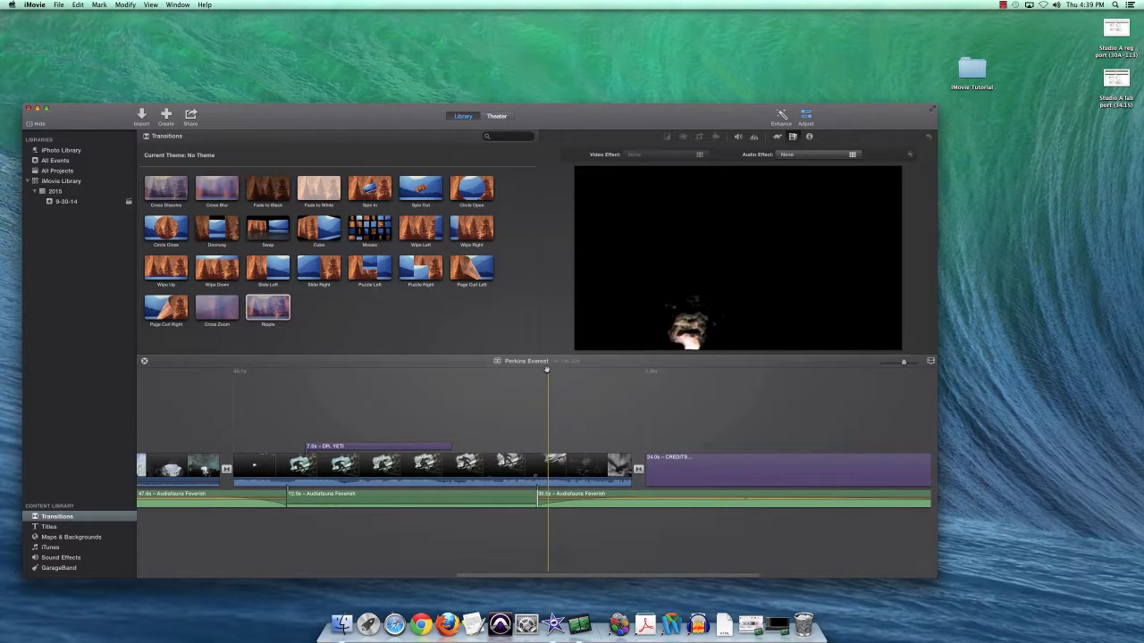
Play from just before the Yeti clip into the credits to check the music fades and reduced volume
drag(548, 370, 214, 399)
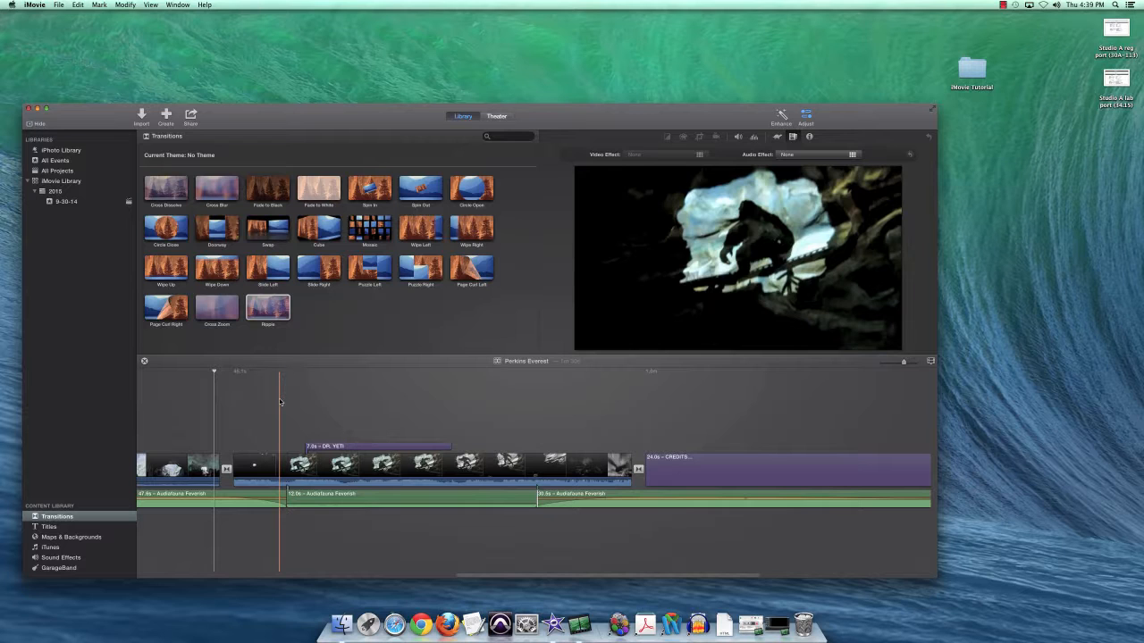
key(space)
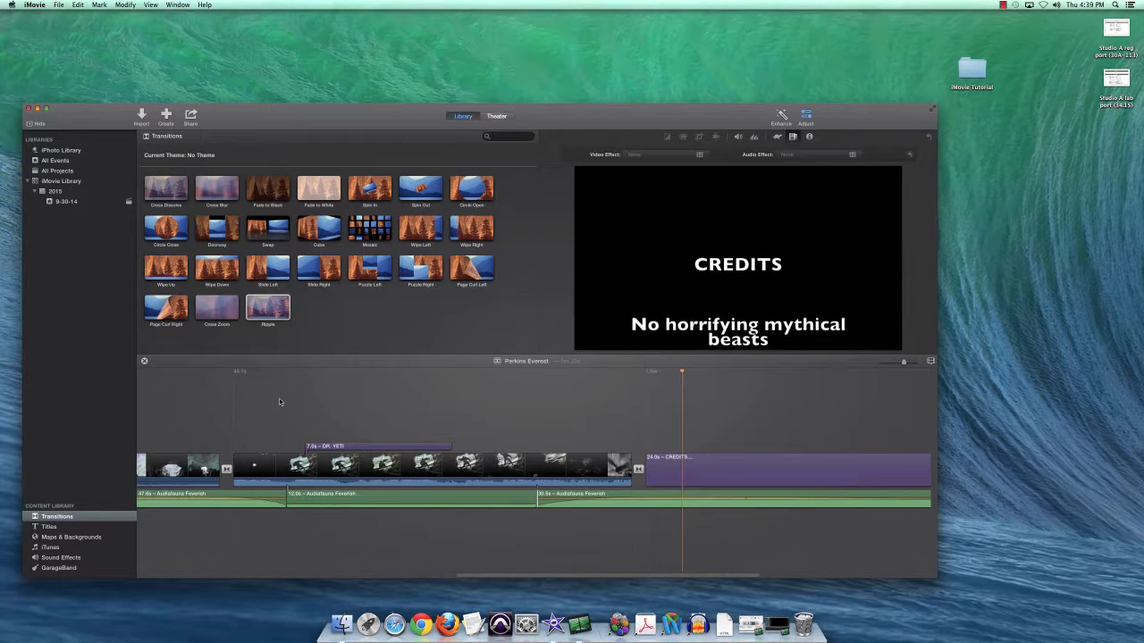
key(space)
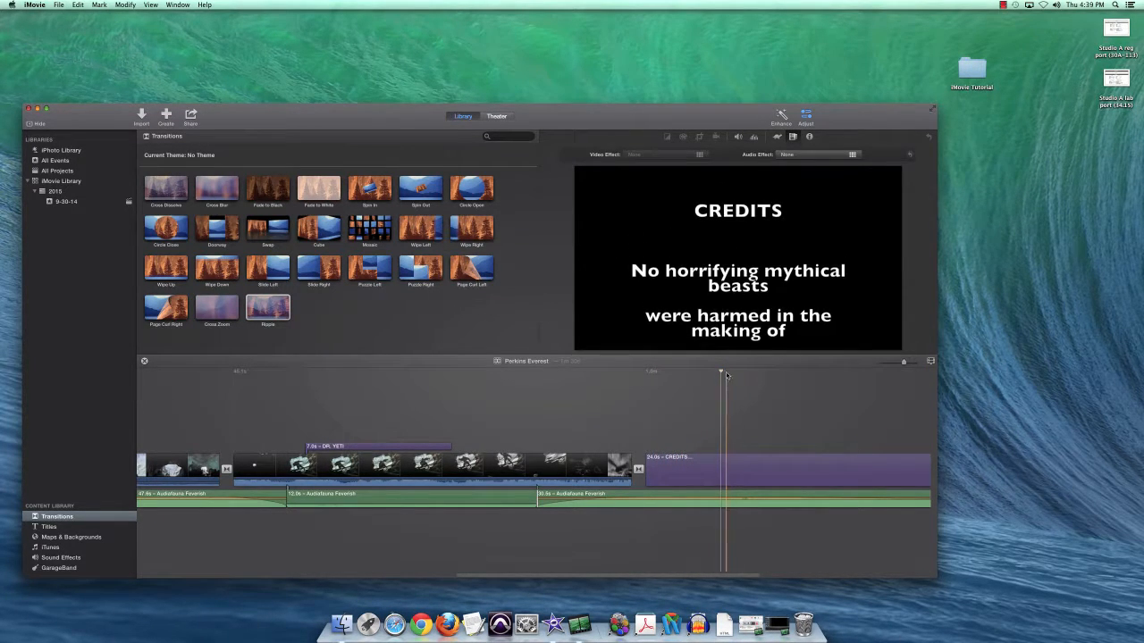
Return to the beginning of the project and play the movie from the start to review it
click(534, 388)
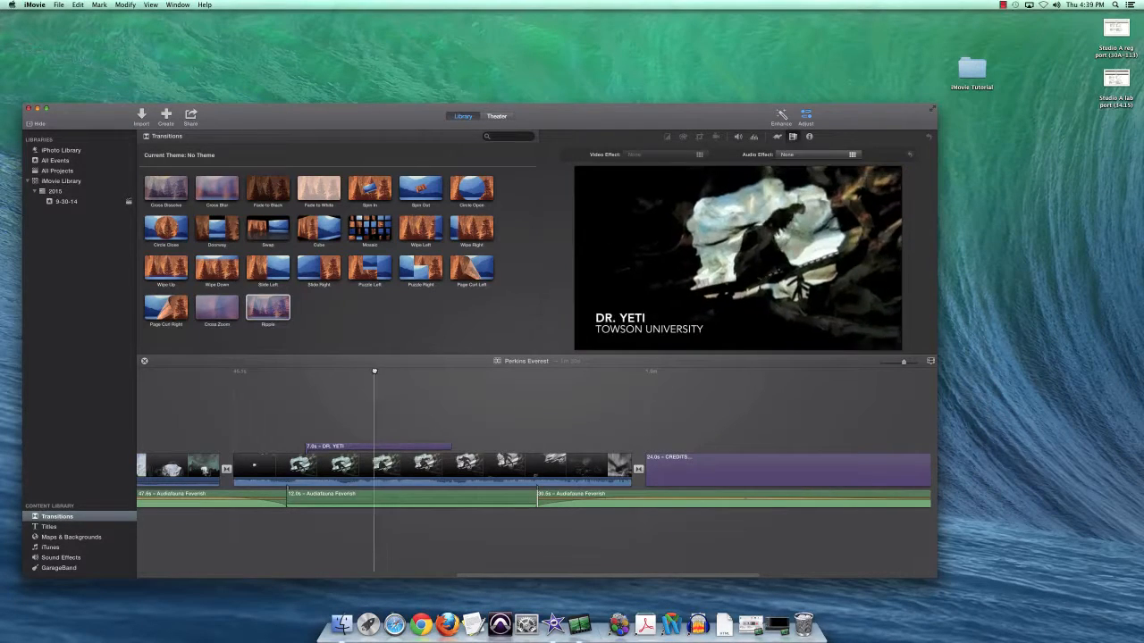
key(backslash)
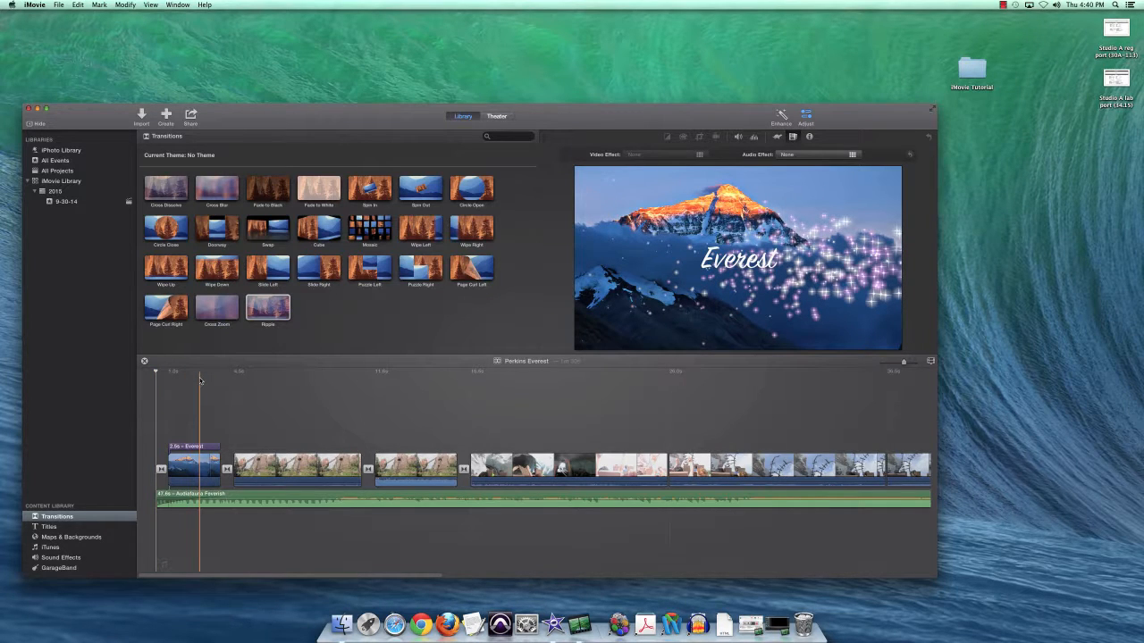
key(space)
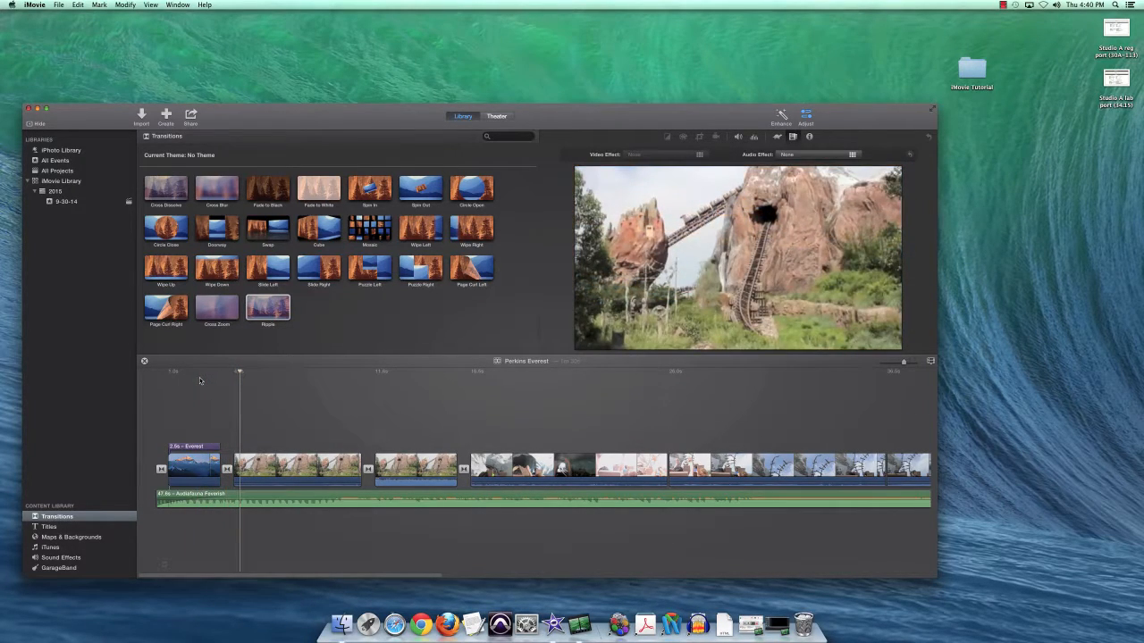
drag(239, 375, 147, 381)
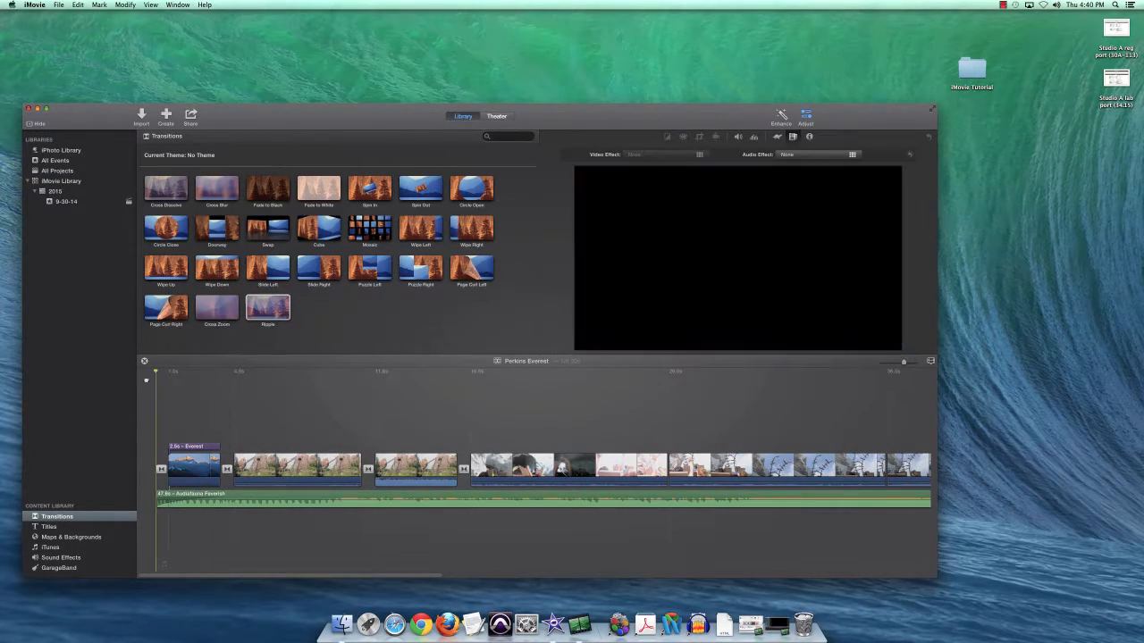
key(space)
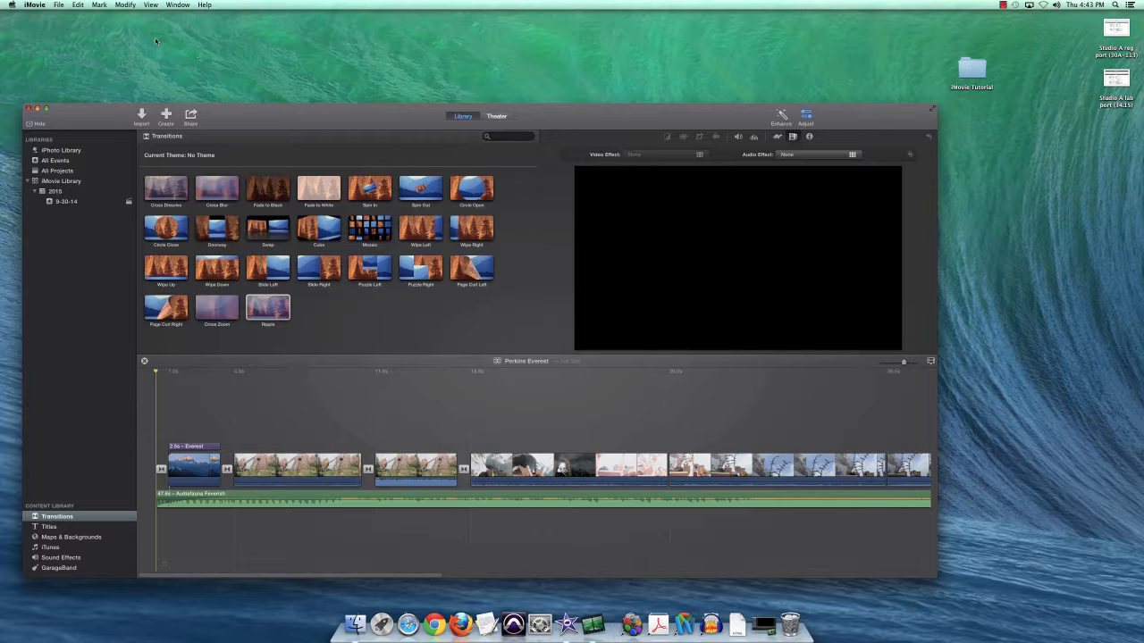
Share the finished Perkins Everest movie to iMovie Theater
click(191, 117)
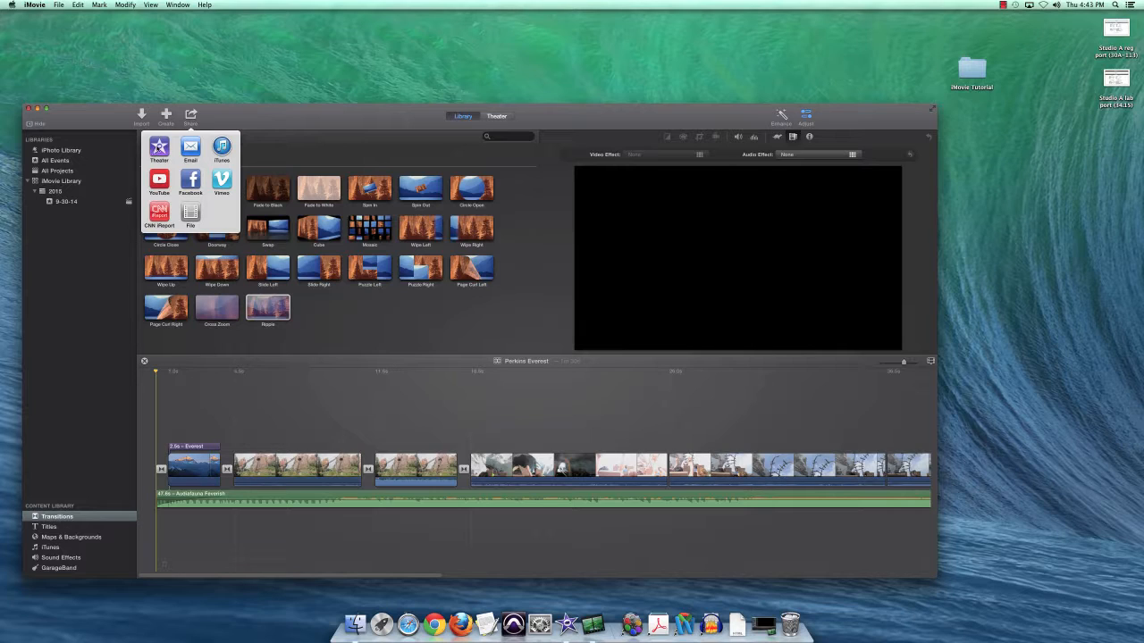
click(160, 149)
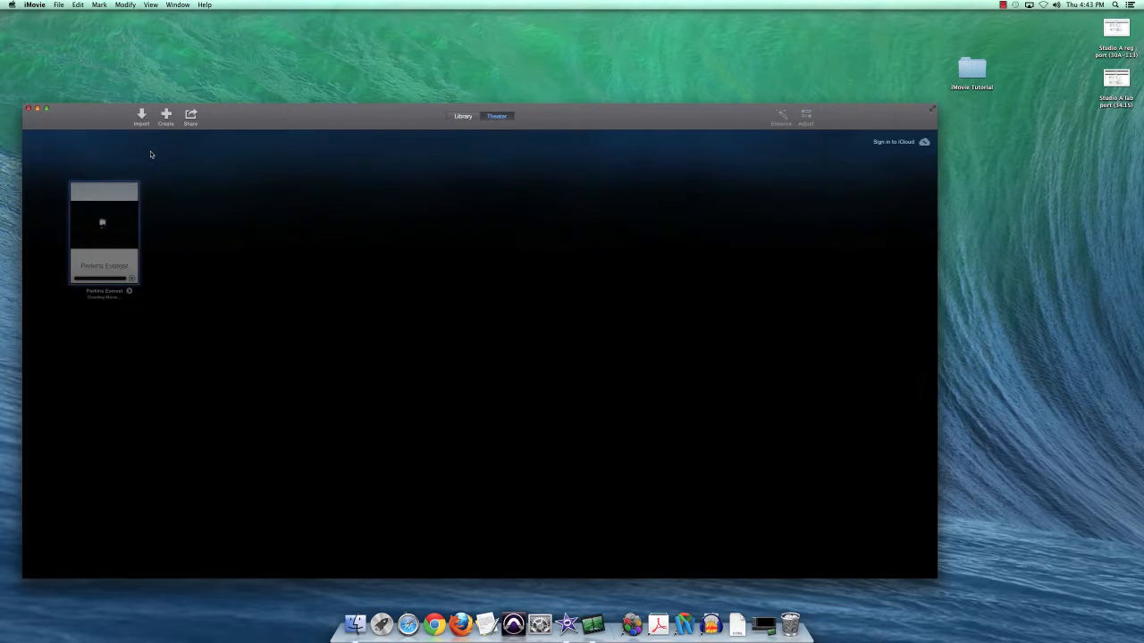